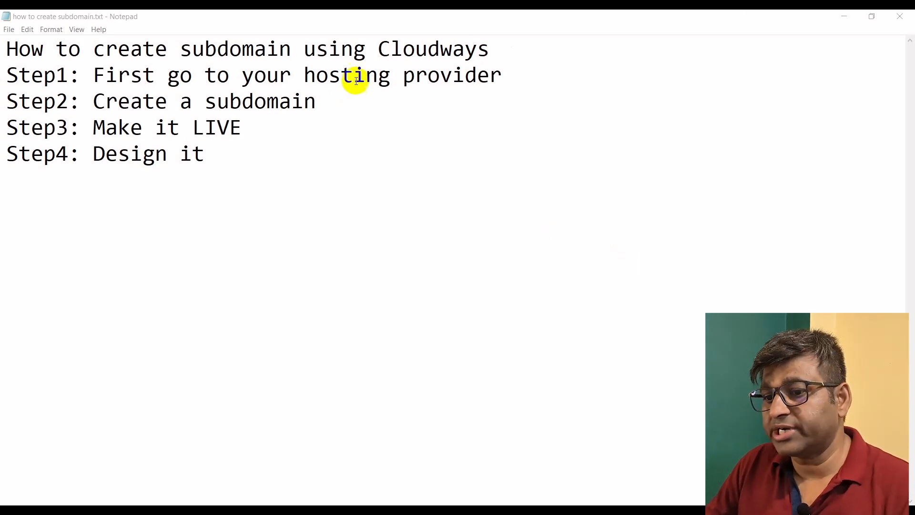
pyautogui.moveTo(177, 48); pyautogui.dragTo(496, 50)
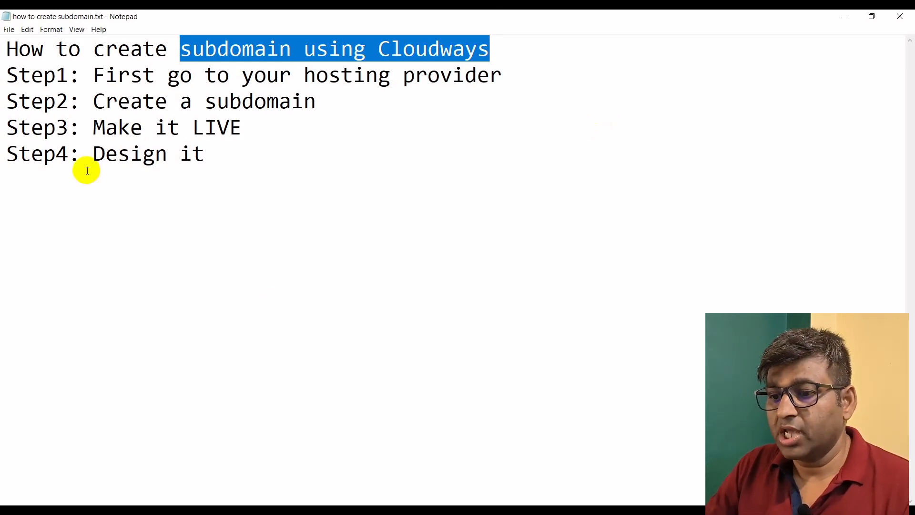
pyautogui.moveTo(97, 75); pyautogui.dragTo(499, 76)
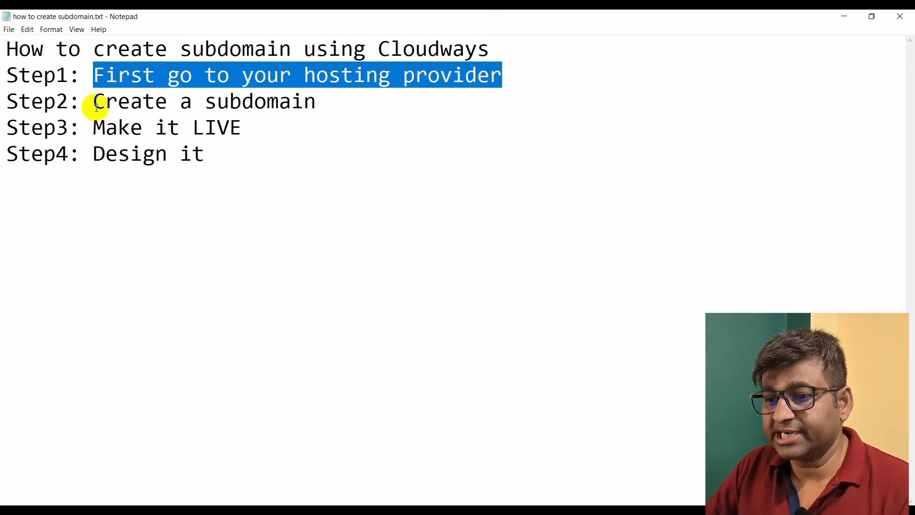
pyautogui.moveTo(93, 101); pyautogui.dragTo(376, 102)
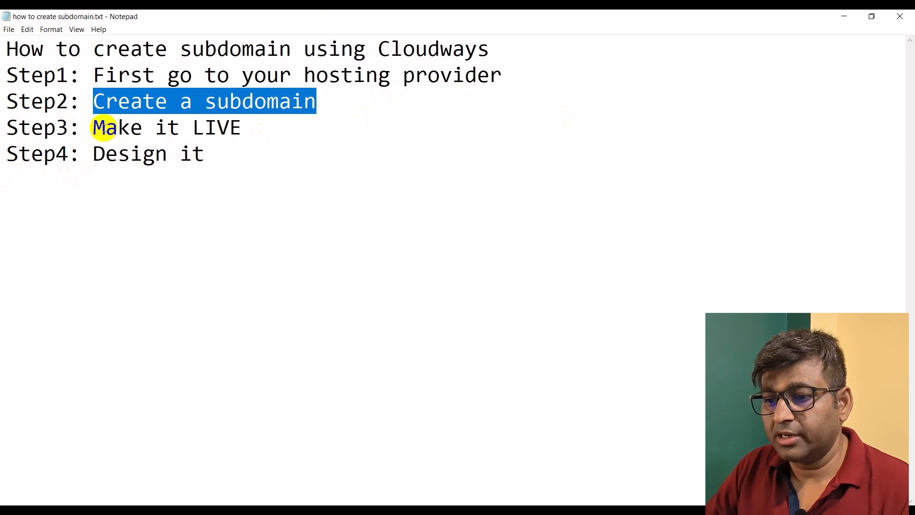
pyautogui.moveTo(94, 127); pyautogui.dragTo(243, 127)
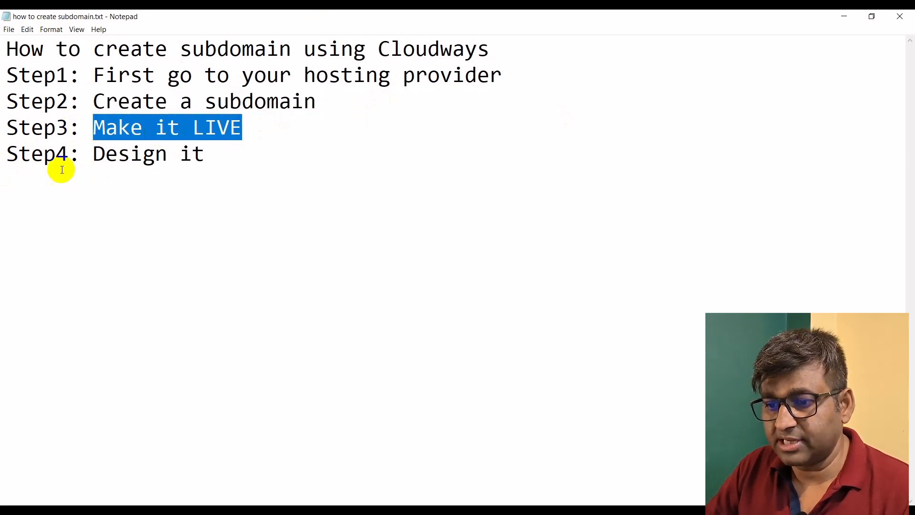
pyautogui.moveTo(91, 153); pyautogui.dragTo(241, 149)
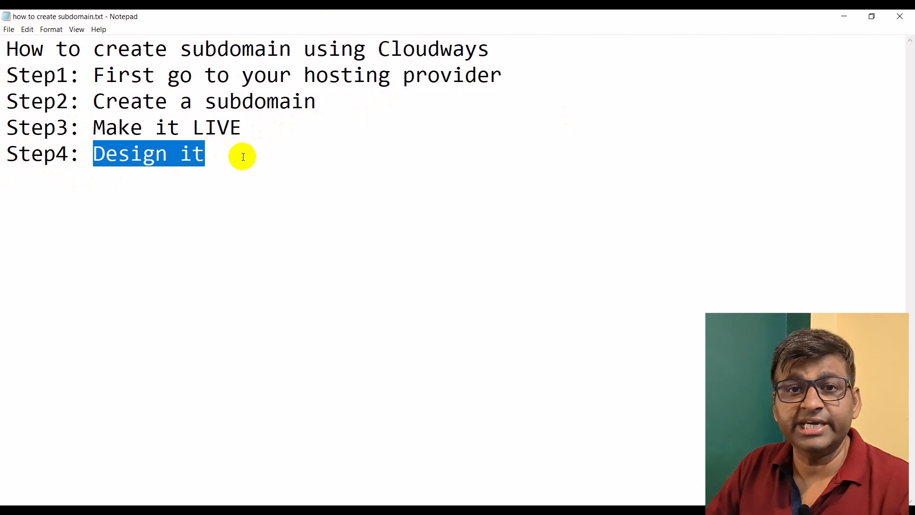
# Extend the Step4 line of the note with "(according to your goal)" after "Design it".
pyautogui.click(225, 157)
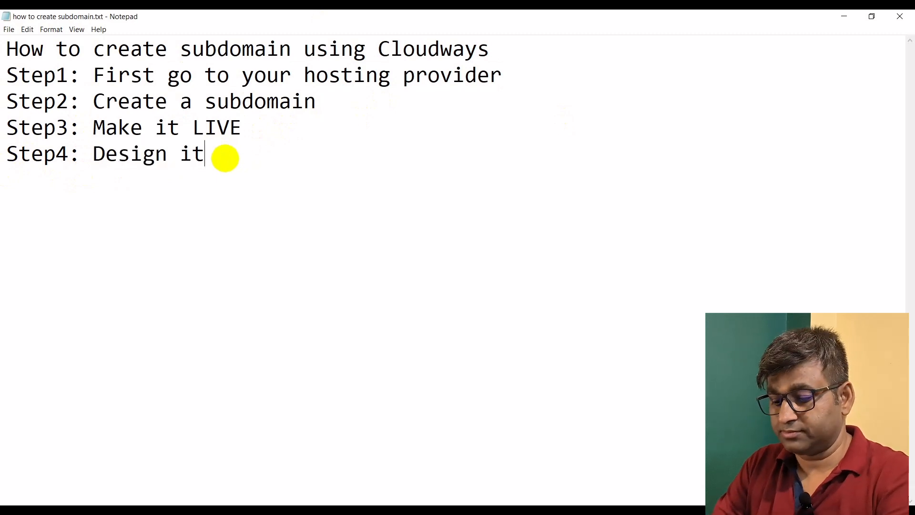
pyautogui.write('according to yo')
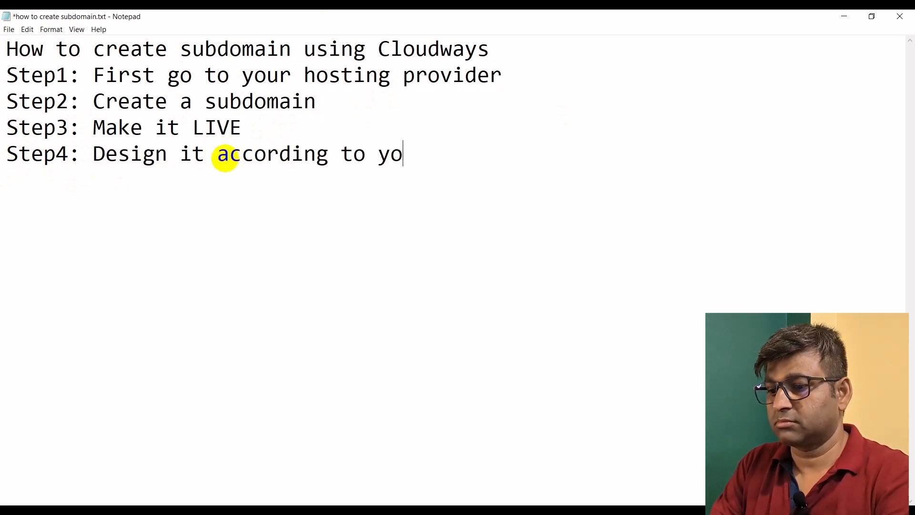
pyautogui.write('ur goal')
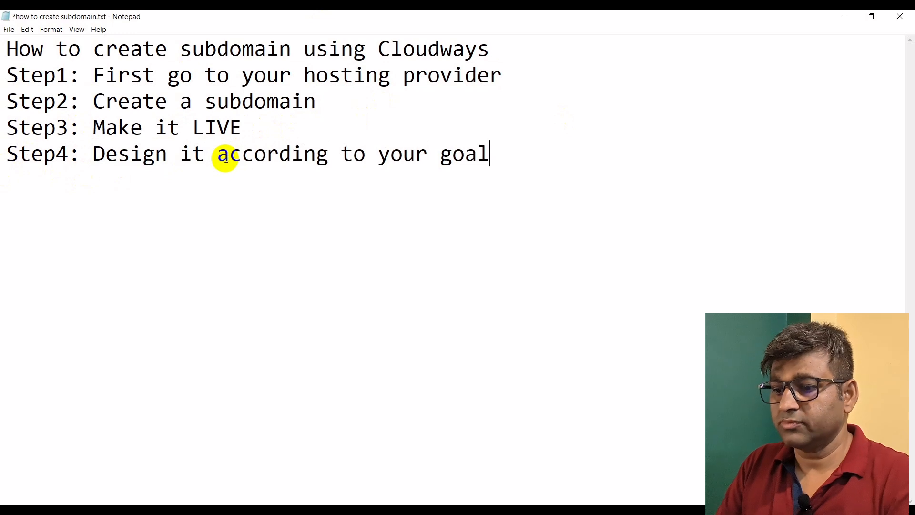
pyautogui.write(')')
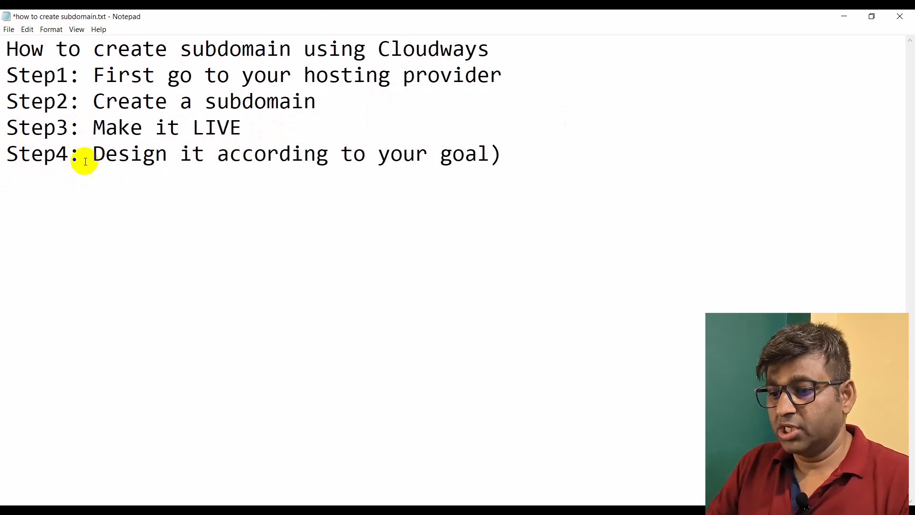
pyautogui.click(217, 159)
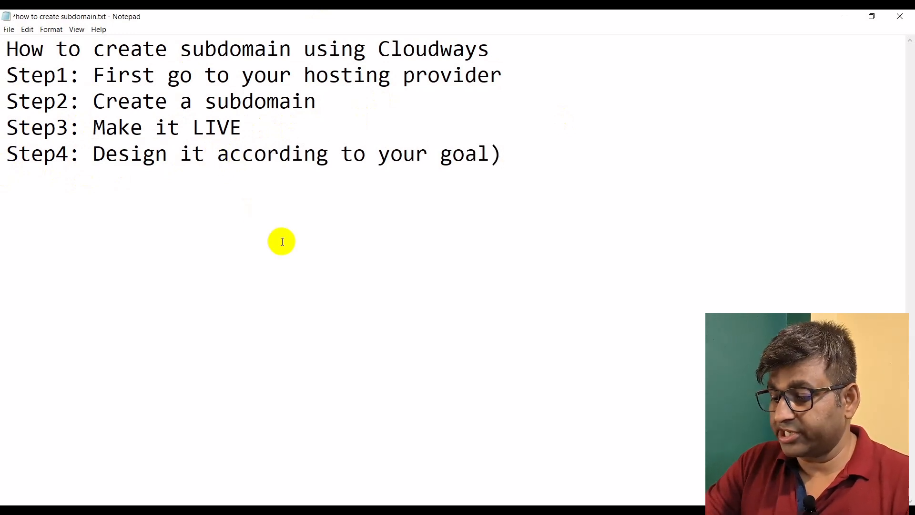
pyautogui.write('(')
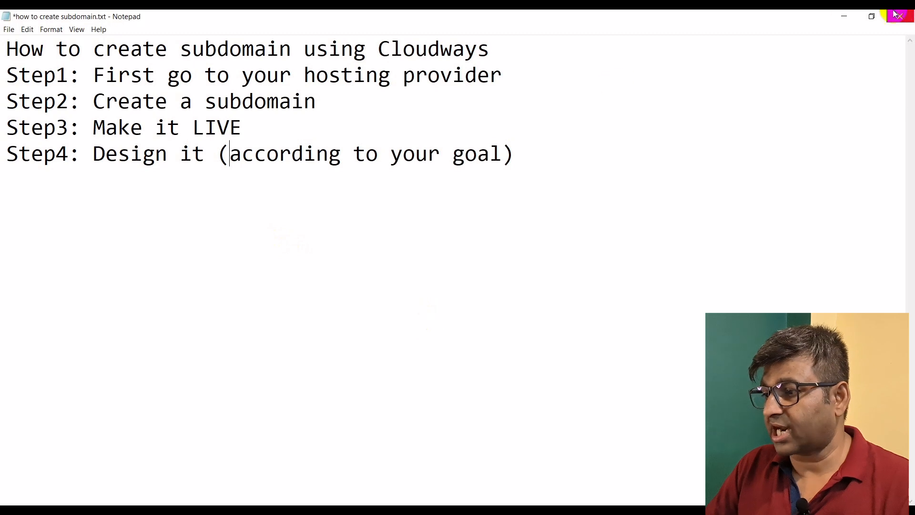
# Switch to Chrome and load cloudways.com in place of the crashed page.
pyautogui.click(849, 16)
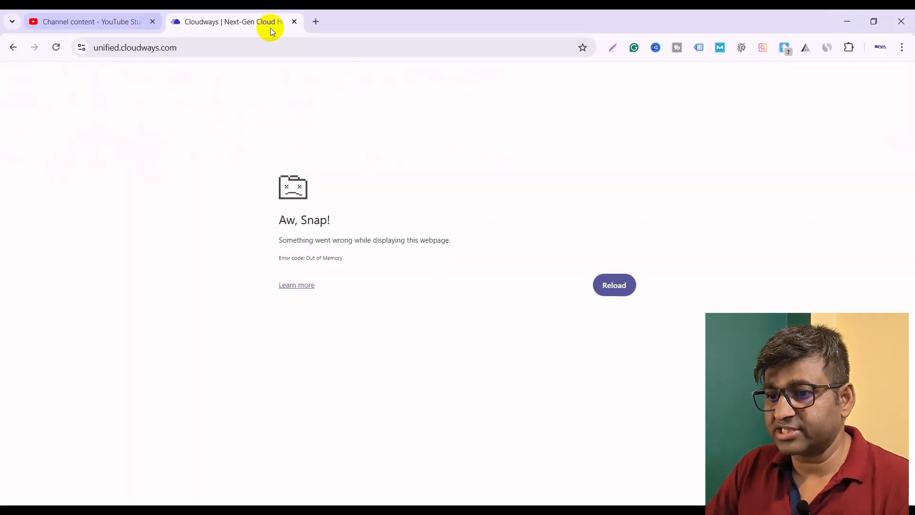
pyautogui.click(261, 46)
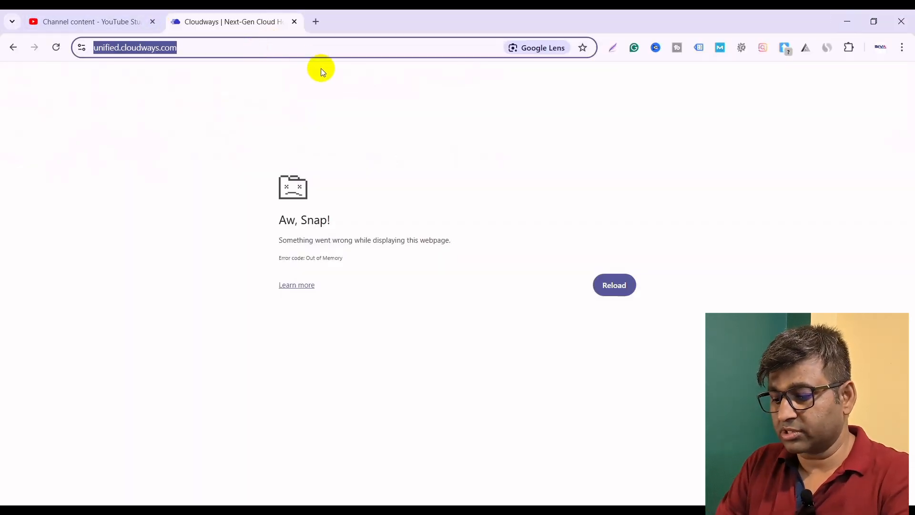
pyautogui.write('cloudways')
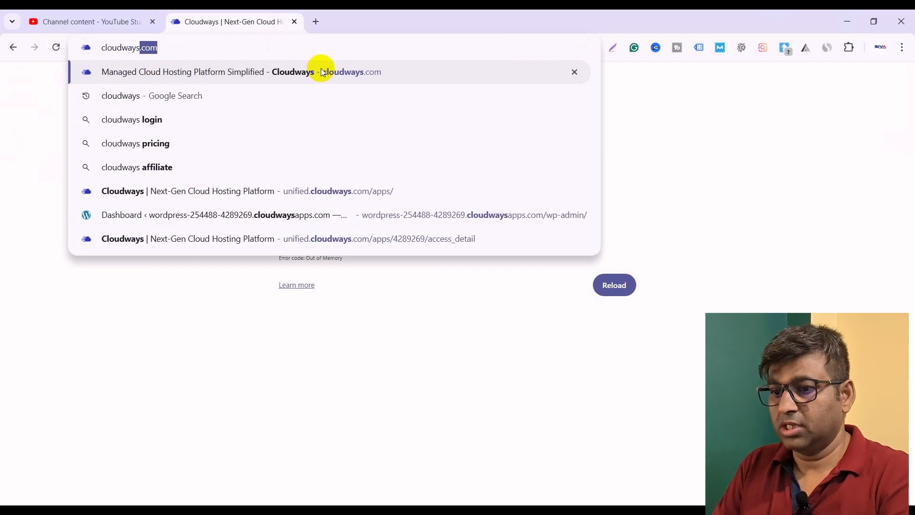
pyautogui.press('Return')
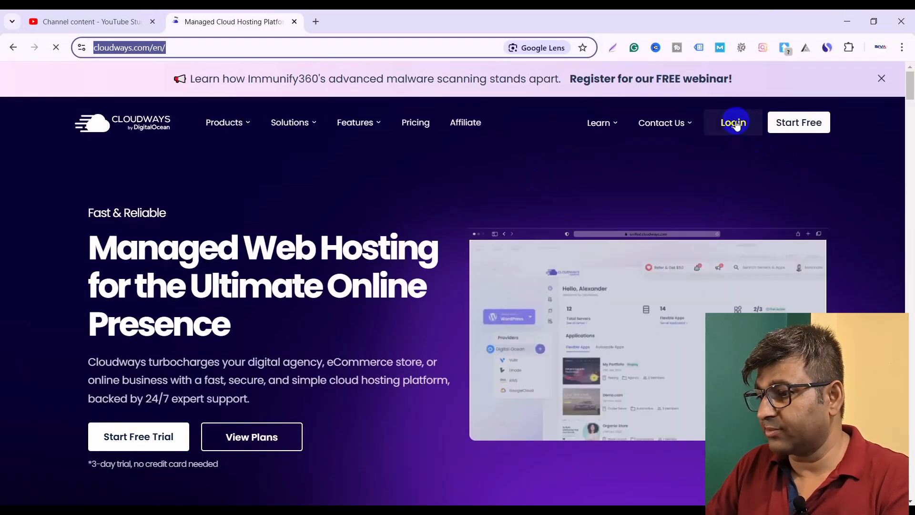
# Log in to the Cloudways account, reload the blank page and show the account's list of applications.
pyautogui.click(638, 231)
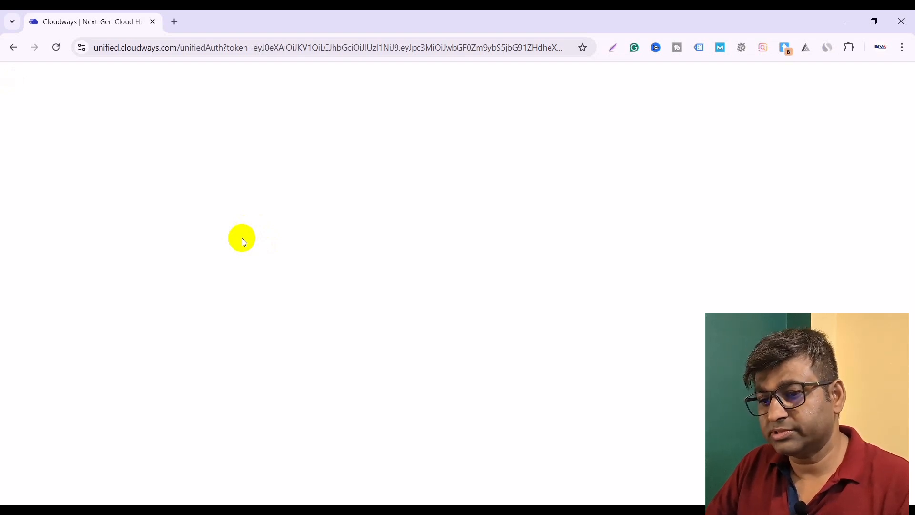
pyautogui.click(56, 47)
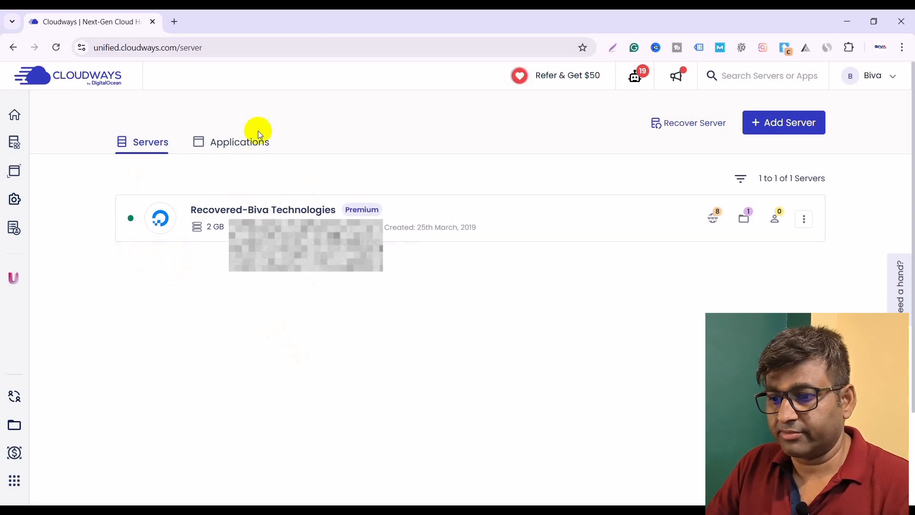
pyautogui.click(236, 148)
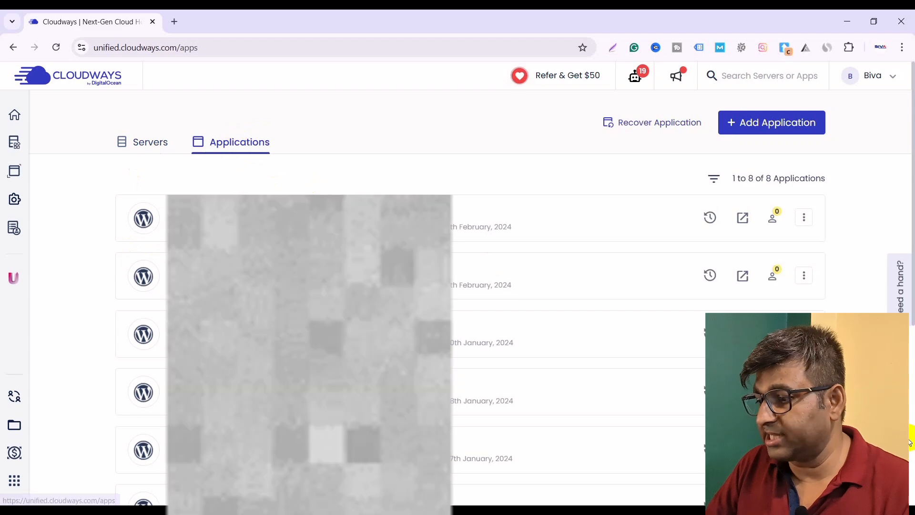
# Start adding a new application on the Recovered-Biva Technologies server.
pyautogui.click(764, 122)
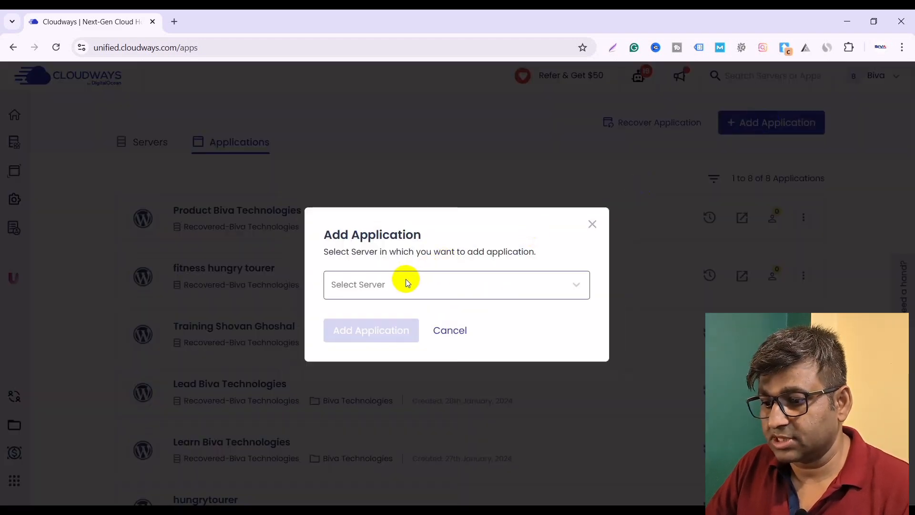
pyautogui.click(403, 283)
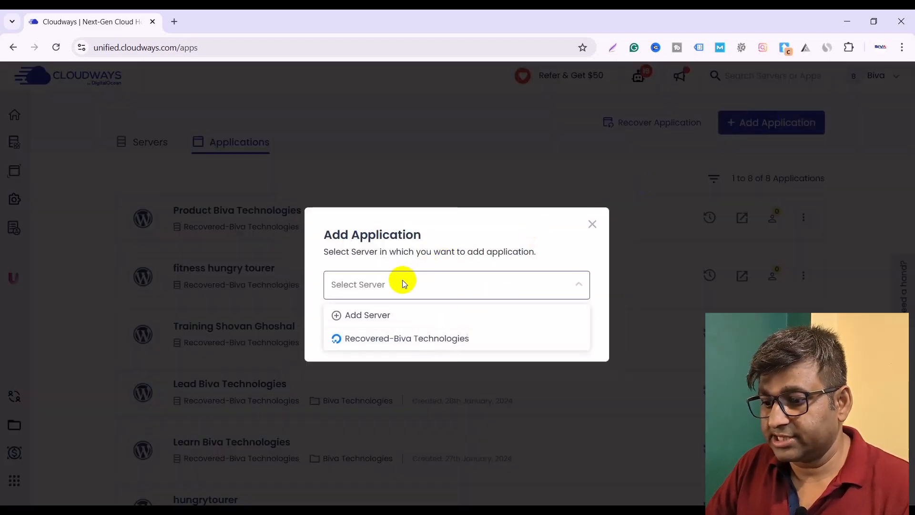
pyautogui.click(409, 341)
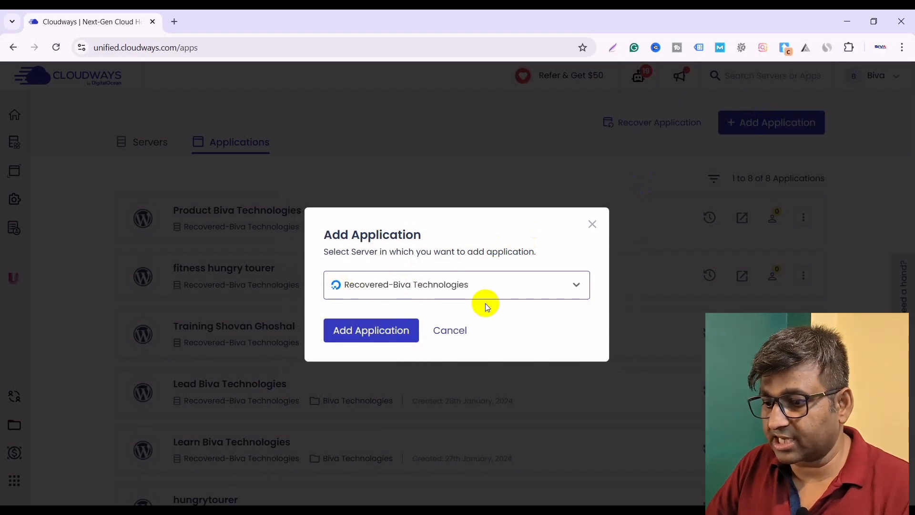
pyautogui.click(376, 331)
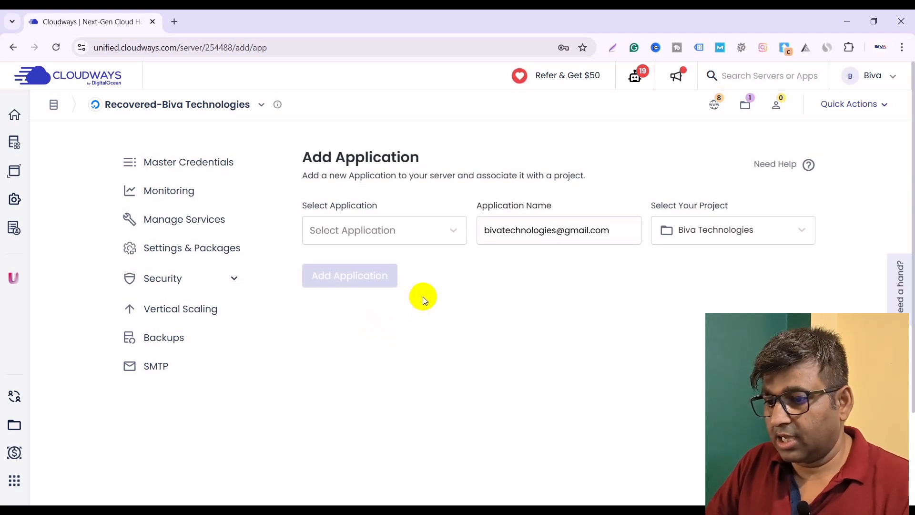
# Choose WordPress Version 6.2.2 as the application to install.
pyautogui.click(416, 233)
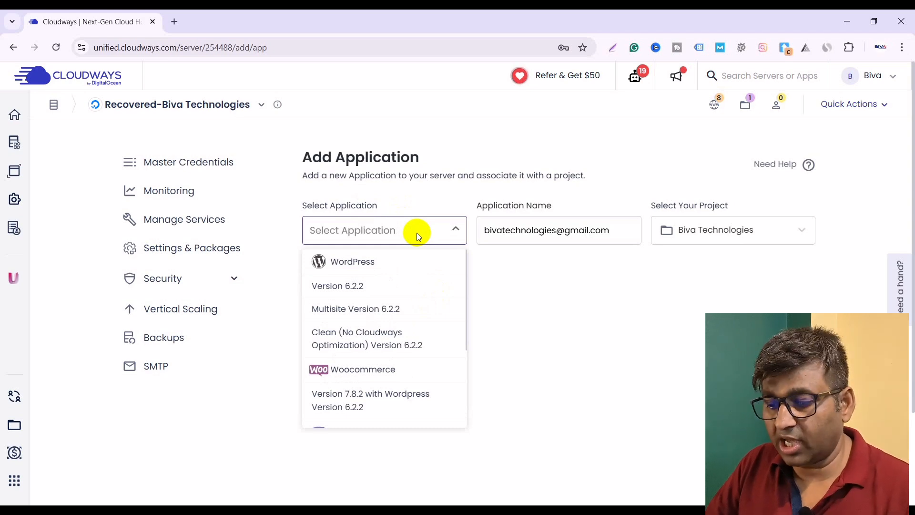
pyautogui.scroll(-3, 435, 328)
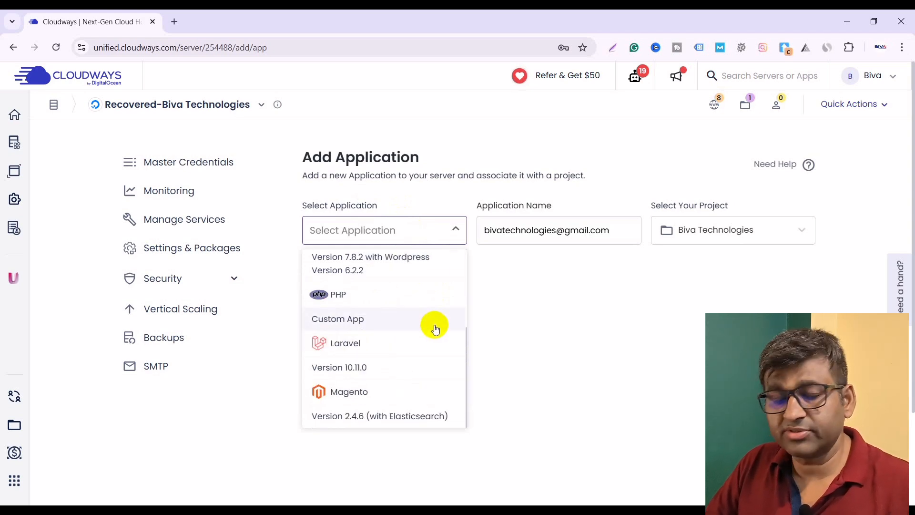
pyautogui.scroll(3, 435, 328)
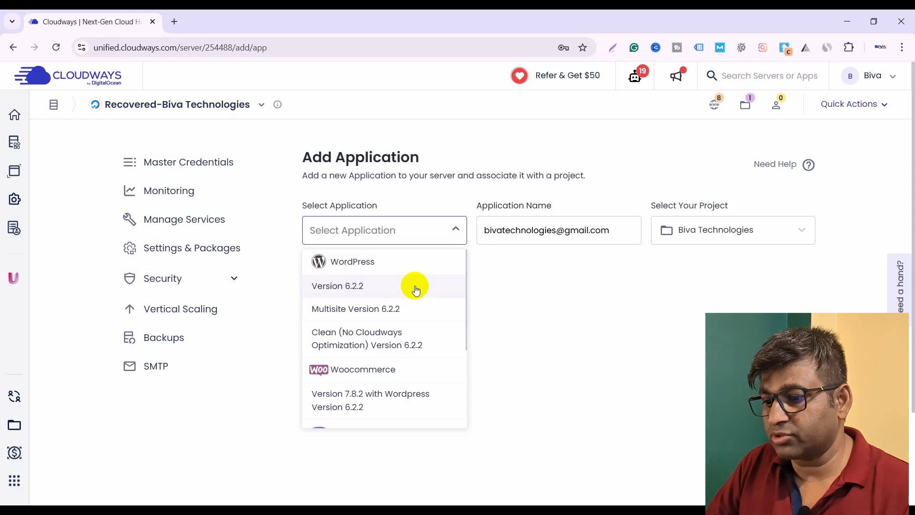
pyautogui.scroll(-2, 395, 399)
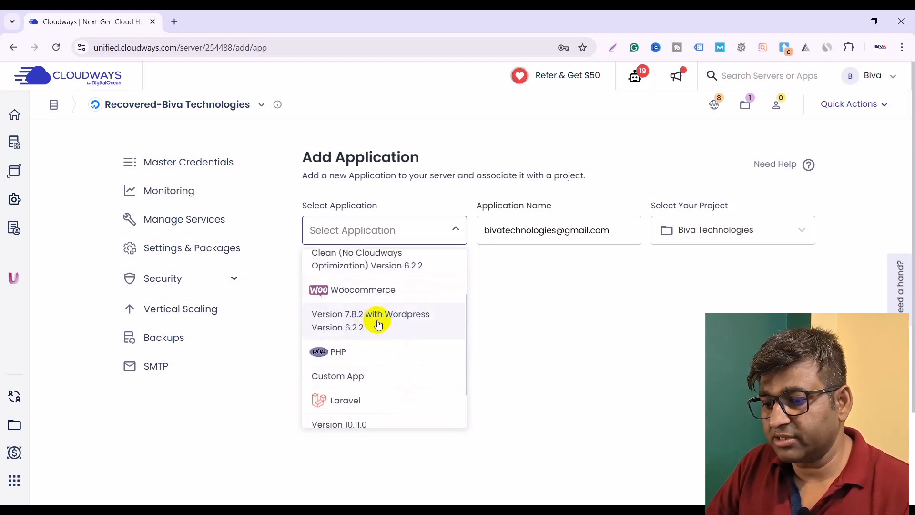
pyautogui.scroll(2, 377, 320)
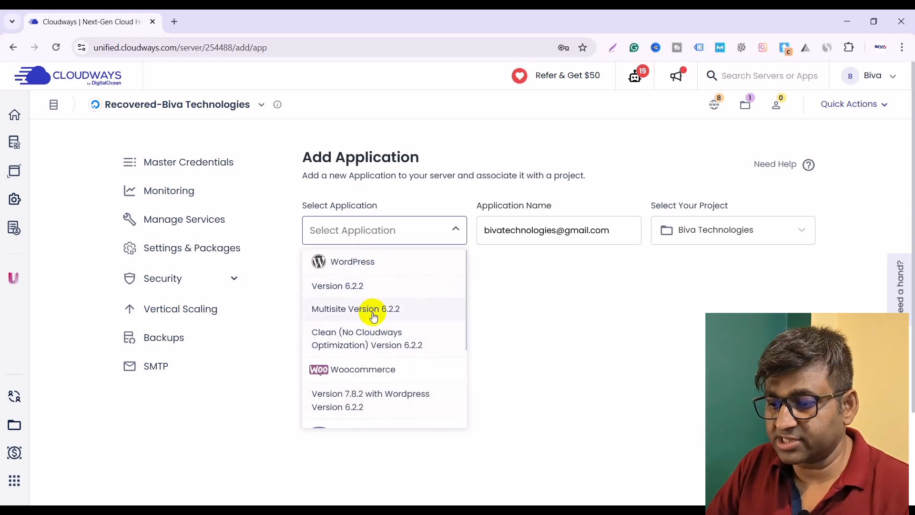
pyautogui.click(361, 286)
# Name the application "masterclass", keep it in the Biva Technologies project and add it to the server.
pyautogui.click(528, 231)
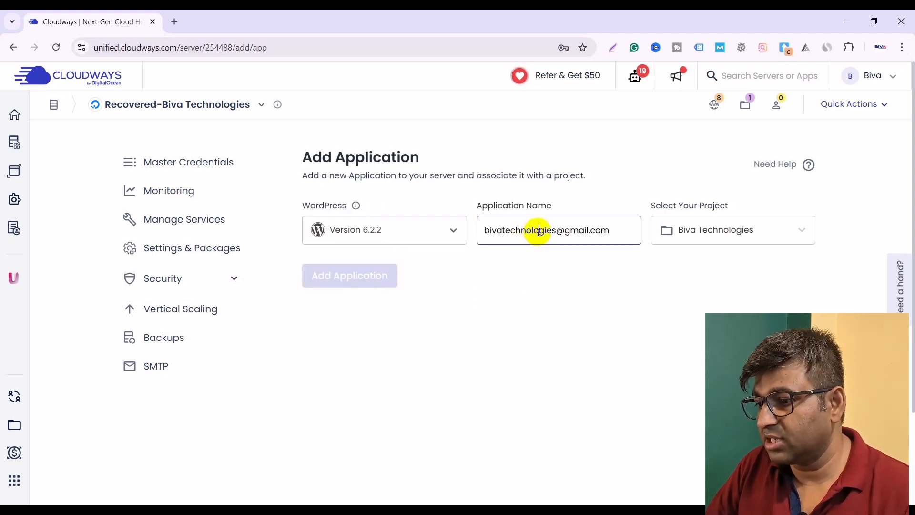
pyautogui.tripleClick(537, 231)
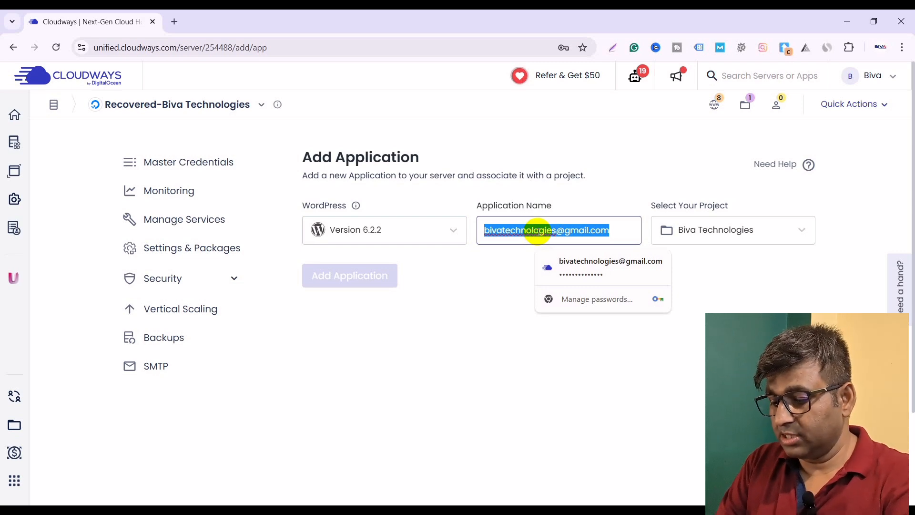
pyautogui.write('masterclass')
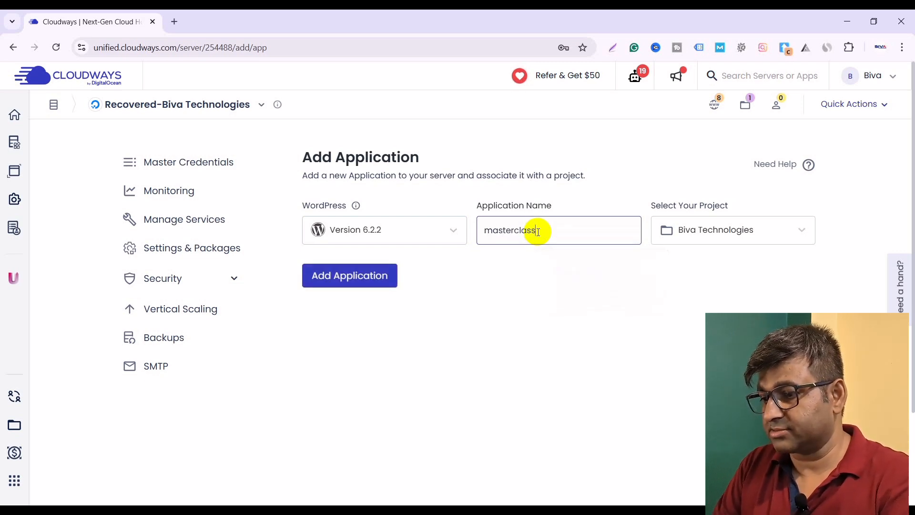
pyautogui.click(804, 229)
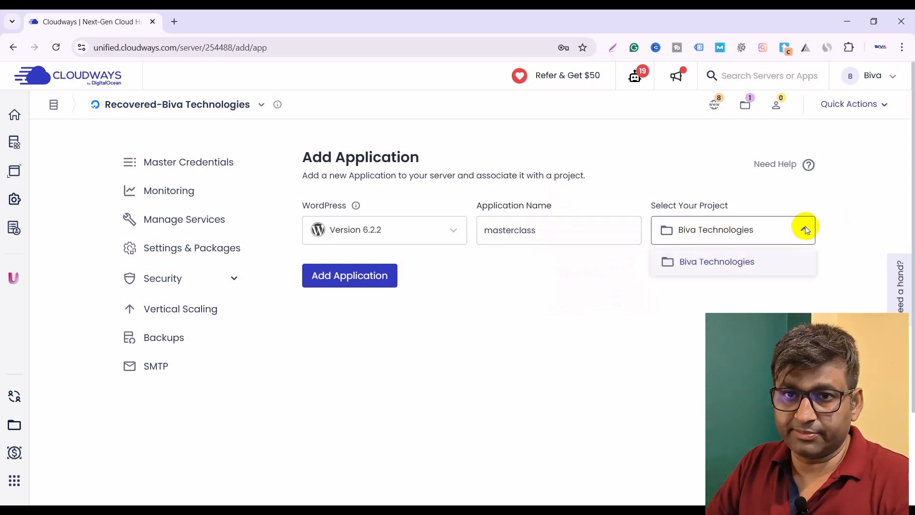
pyautogui.click(557, 311)
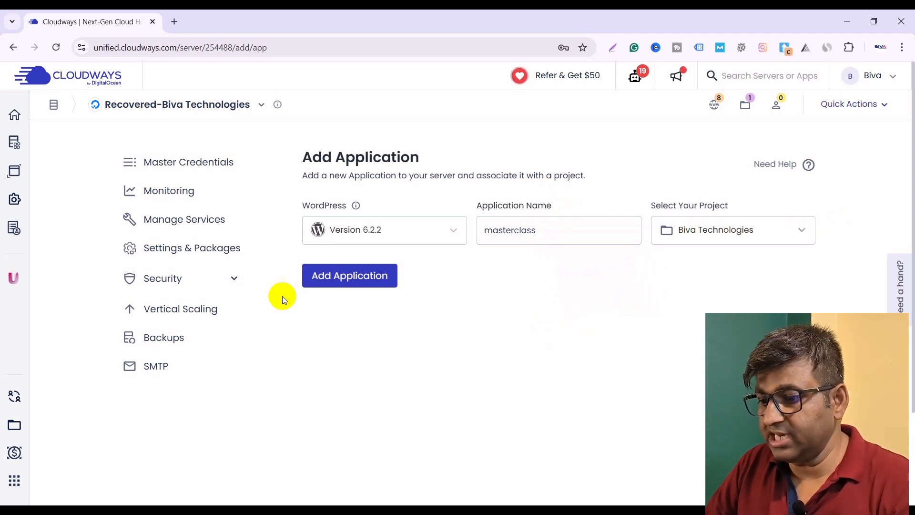
pyautogui.click(345, 284)
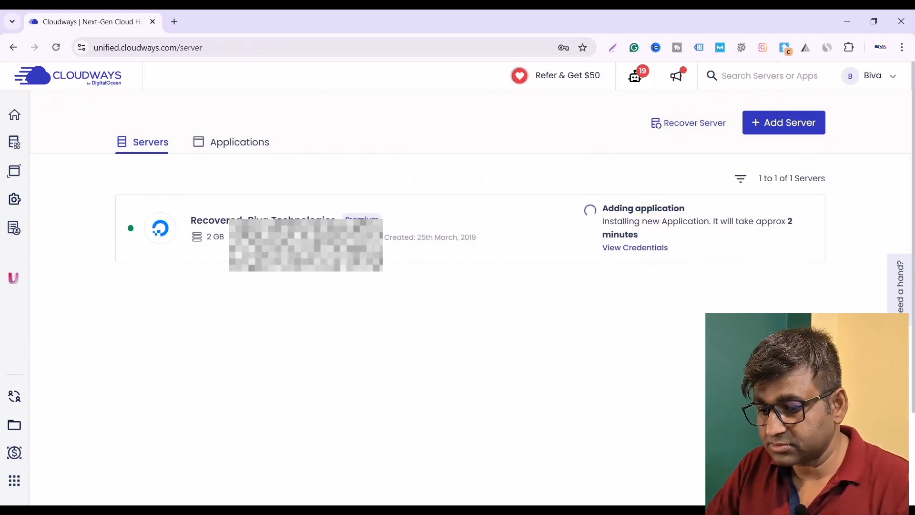
# Switch to the Notepad note and add the line "for a landing page - single page website is better" below the steps, separated by a blank line.
pyautogui.click(297, 509)
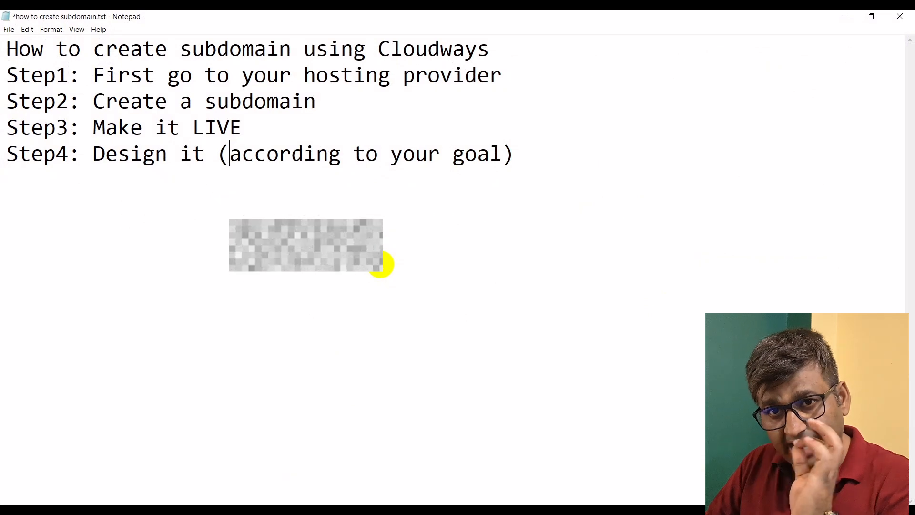
pyautogui.click(569, 158)
pyautogui.press('Return')
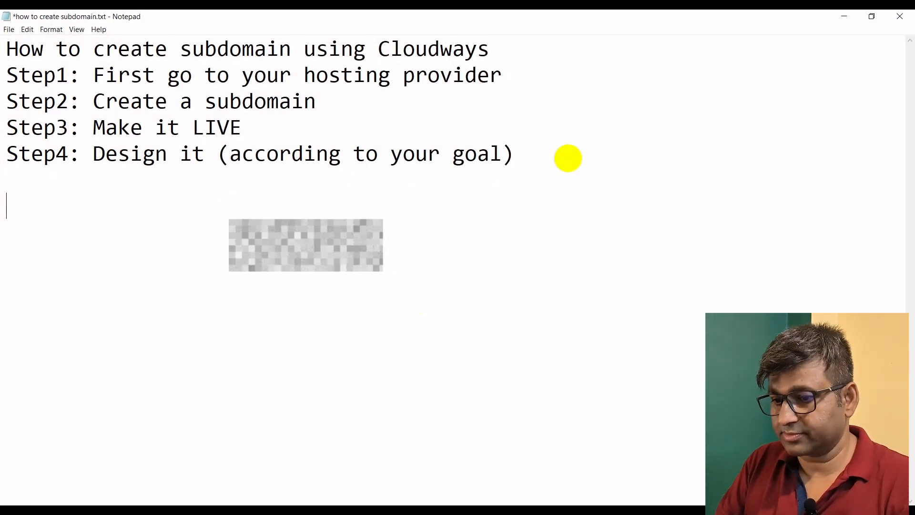
pyautogui.press('Return')
pyautogui.write('for ')
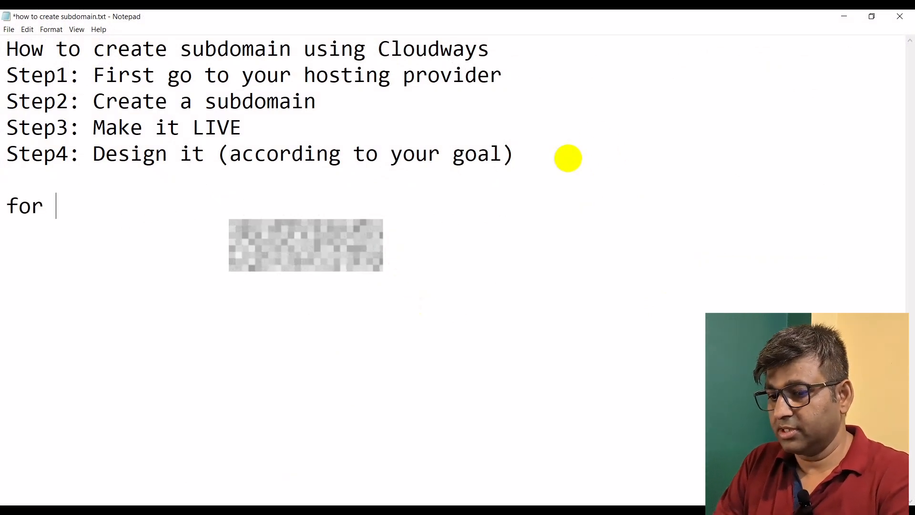
pyautogui.write('a l')
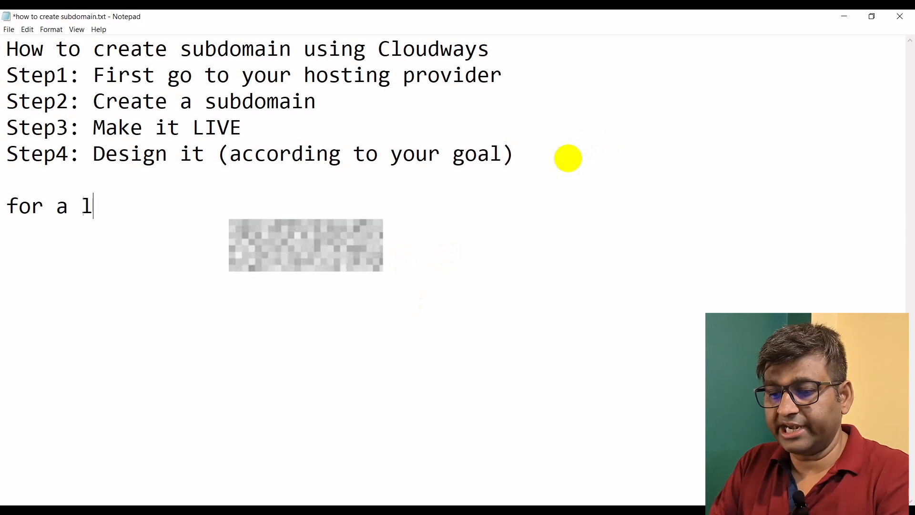
pyautogui.write('anding page - ')
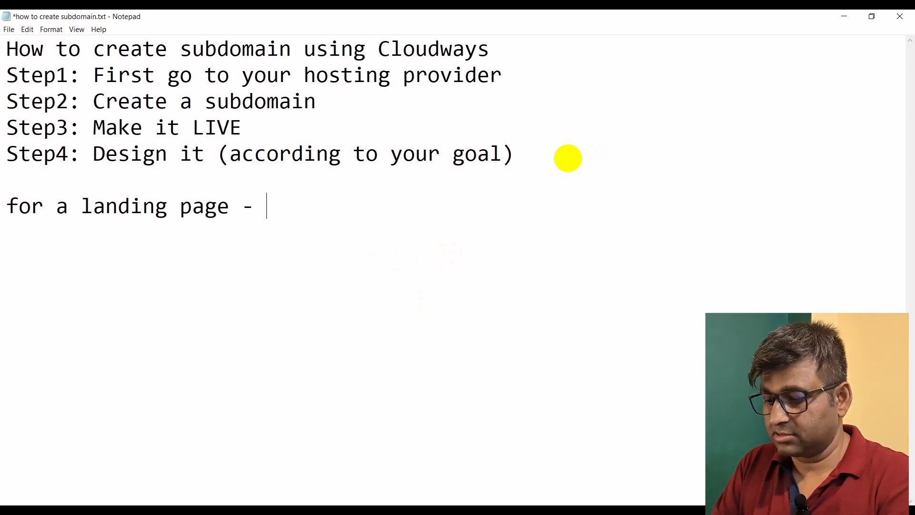
pyautogui.write('single p')
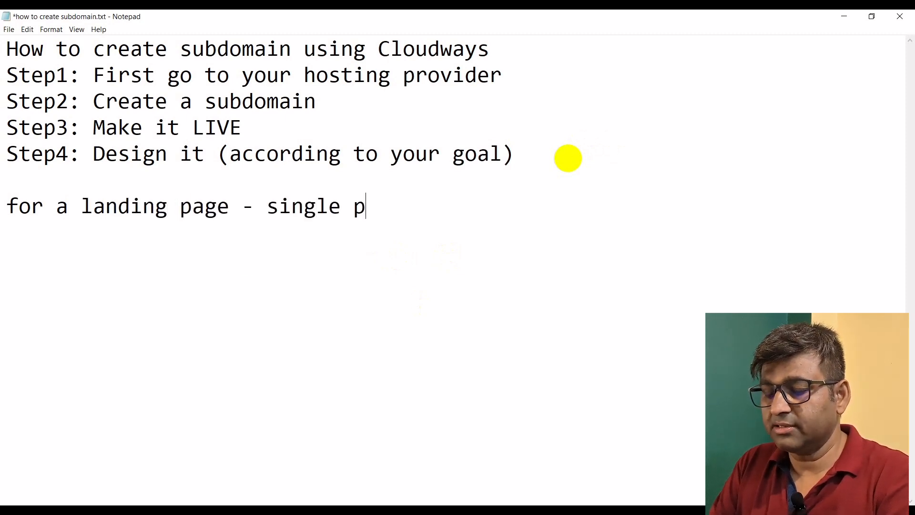
pyautogui.write('age website is')
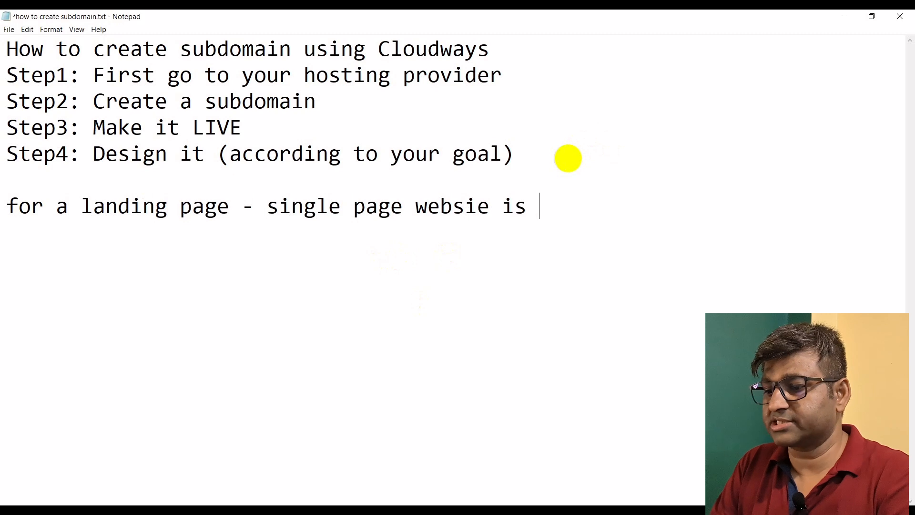
pyautogui.press('BackSpace')
pyautogui.press('BackSpace')
pyautogui.press('BackSpace')
pyautogui.press('BackSpace')
pyautogui.press('BackSpace')
pyautogui.write('te is better')
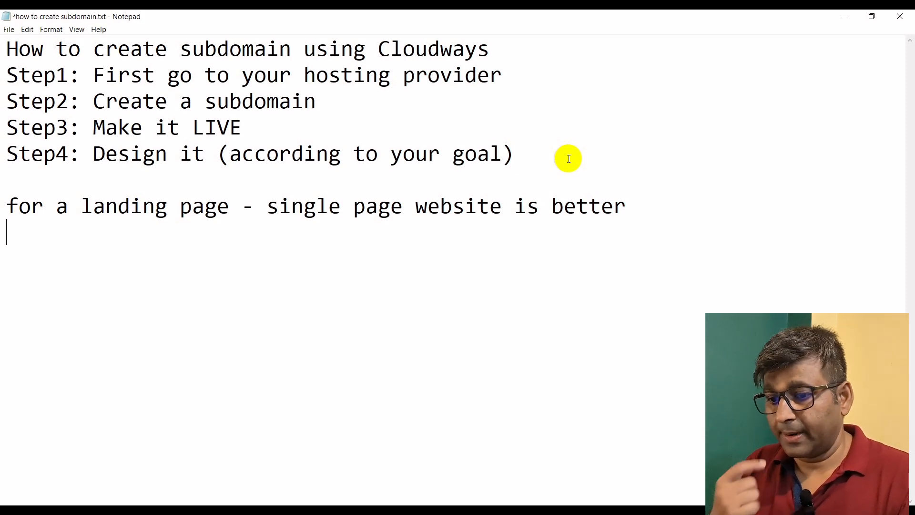
# Add the line "for a digital store - multiple pages are important - Woocommerce" beneath the landing page line.
pyautogui.write('for a ')
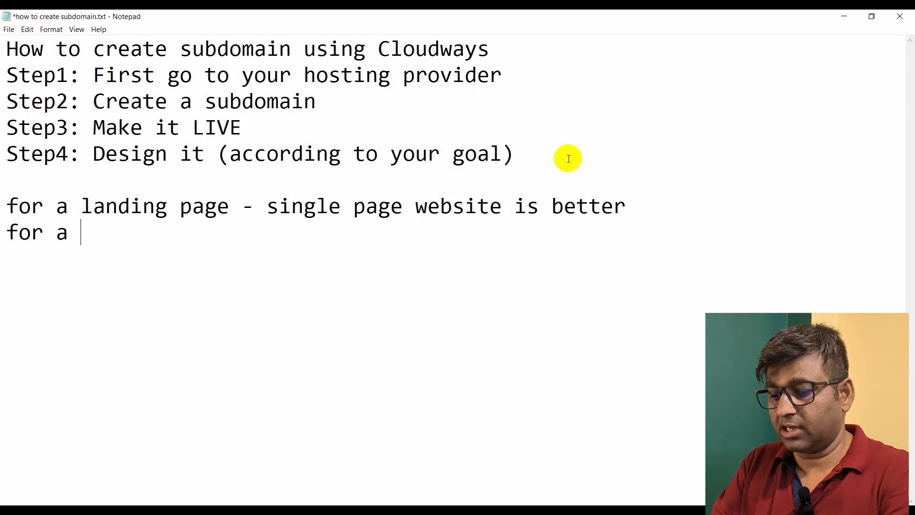
pyautogui.write('digital sto')
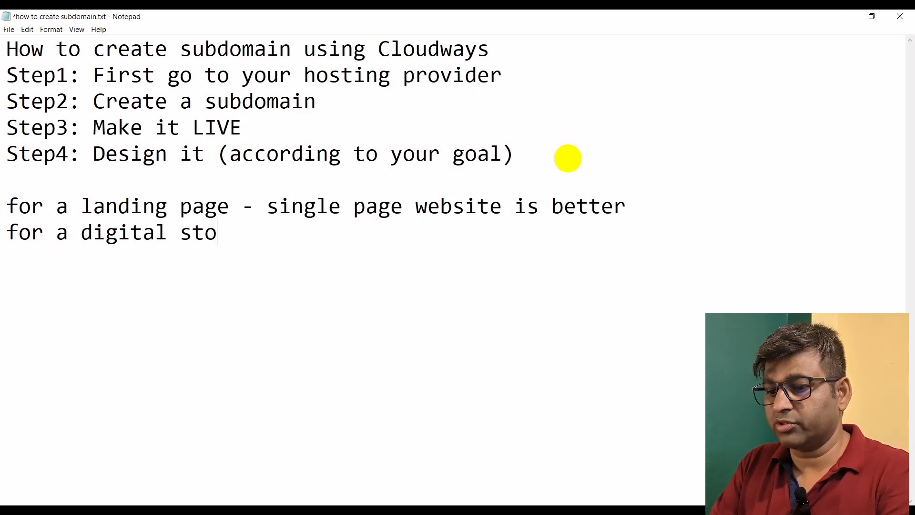
pyautogui.write('re -')
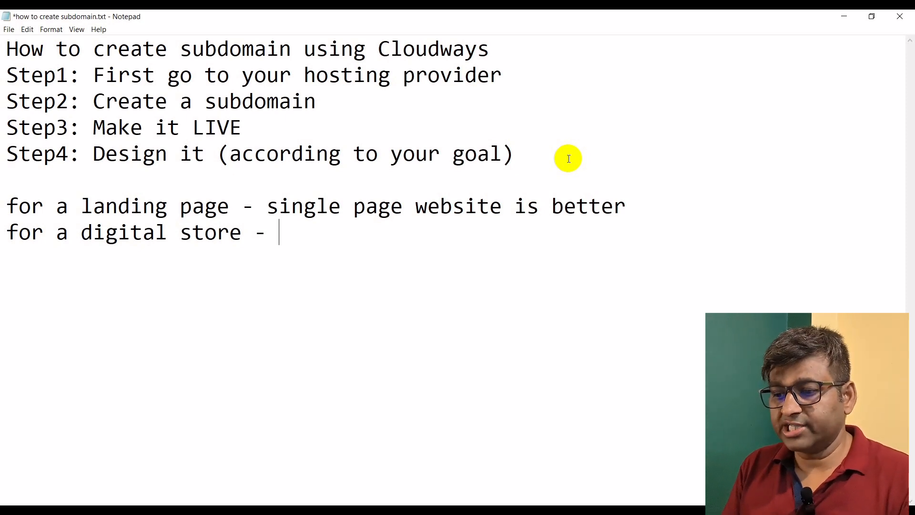
pyautogui.write('multile pl')
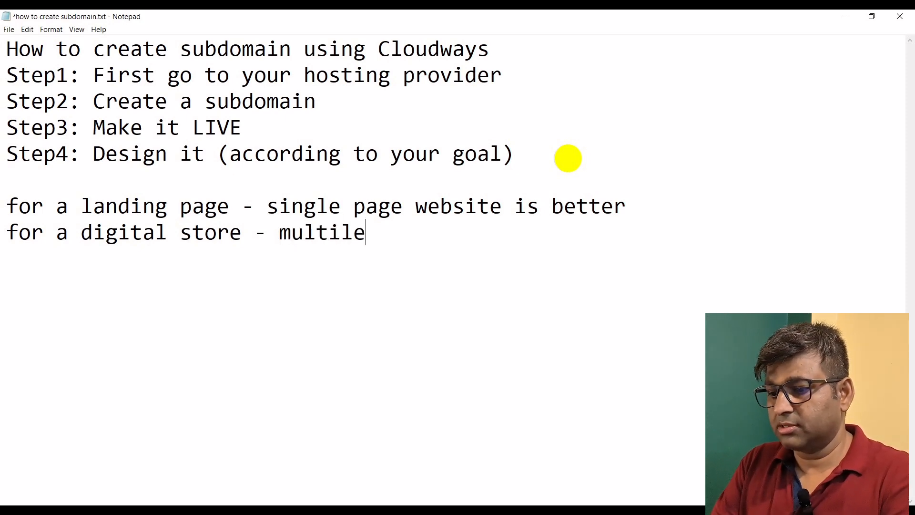
pyautogui.press('BackSpace')
pyautogui.press('BackSpace')
pyautogui.press('BackSpace')
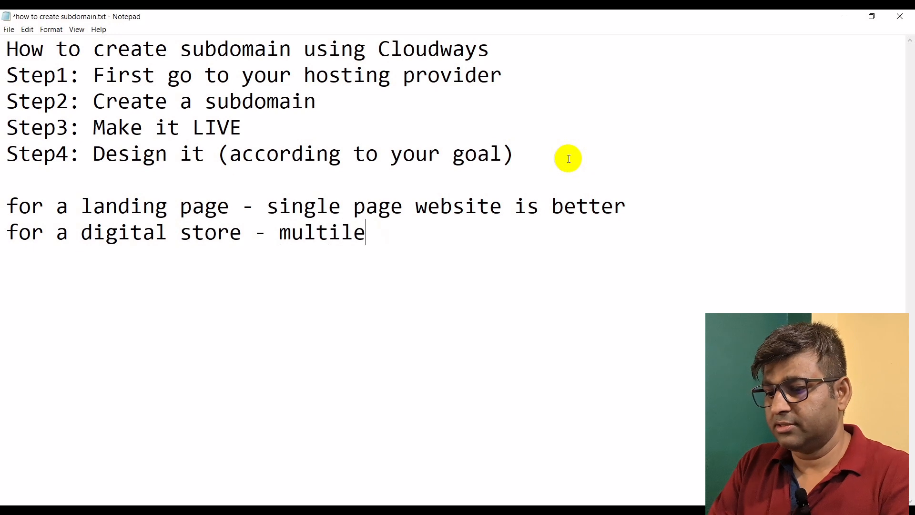
pyautogui.press('BackSpace')
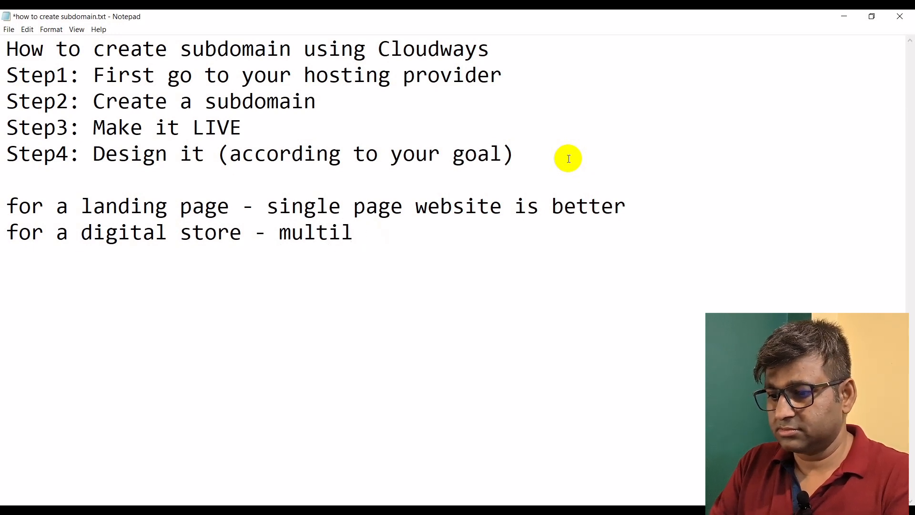
pyautogui.press('BackSpace')
pyautogui.write('ple pages are')
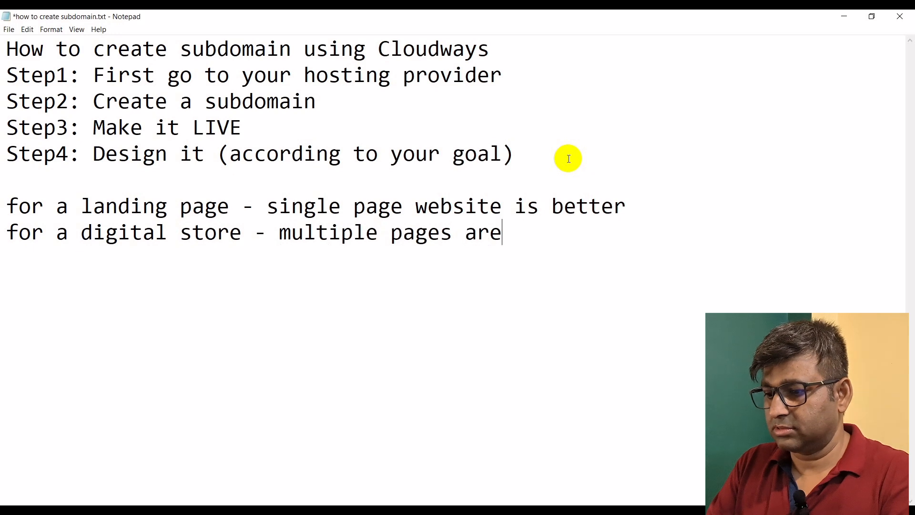
pyautogui.write(' important')
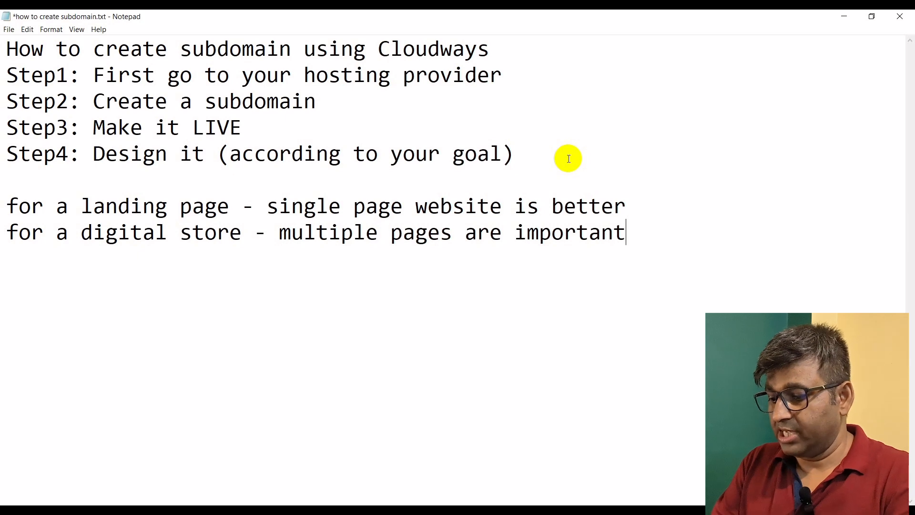
pyautogui.write('- Woo')
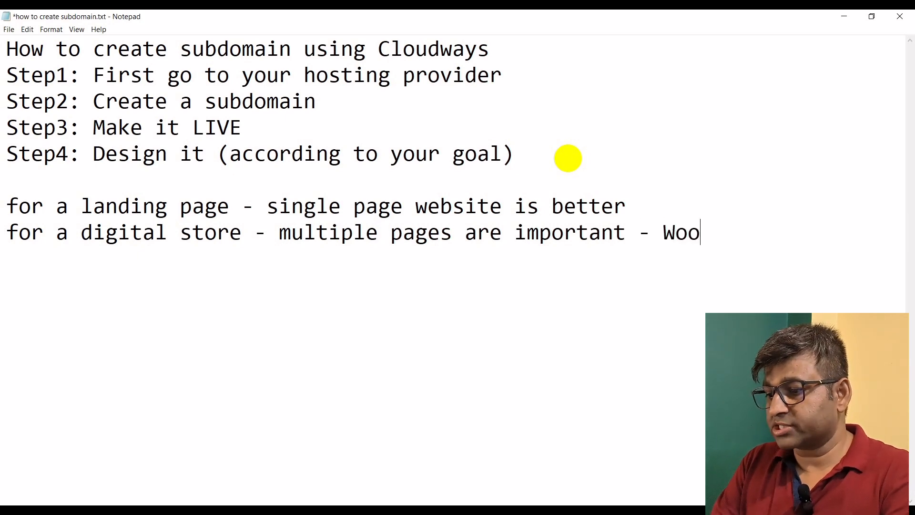
pyautogui.write('commerce')
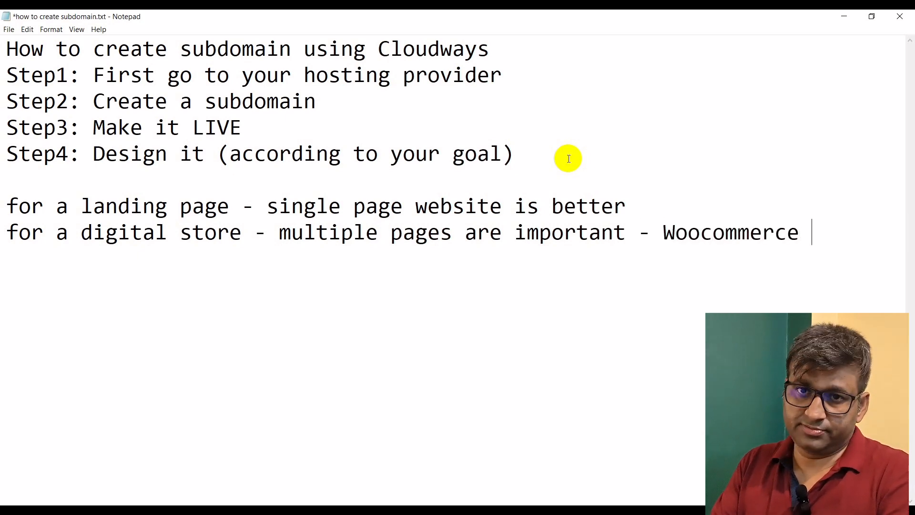
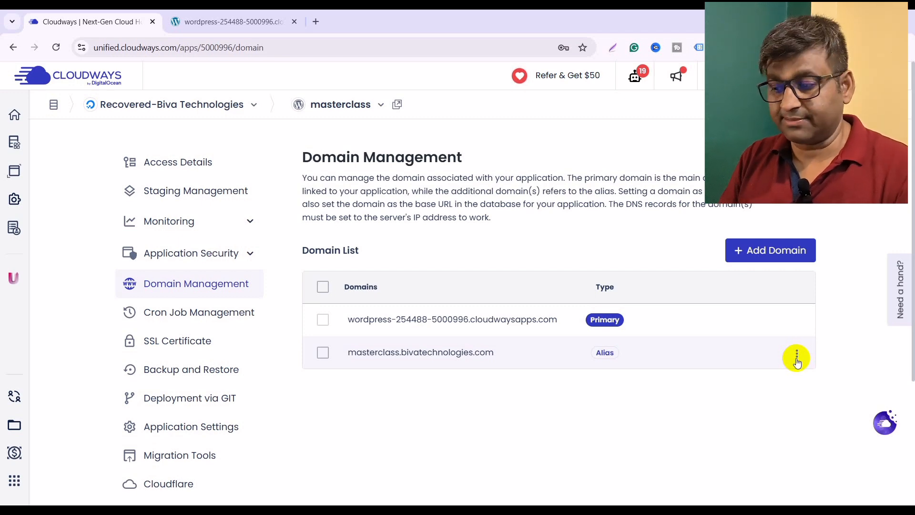
# Set masterclass.bivatechnologies.com as the primary domain of the masterclass application.
pyautogui.click(797, 359)
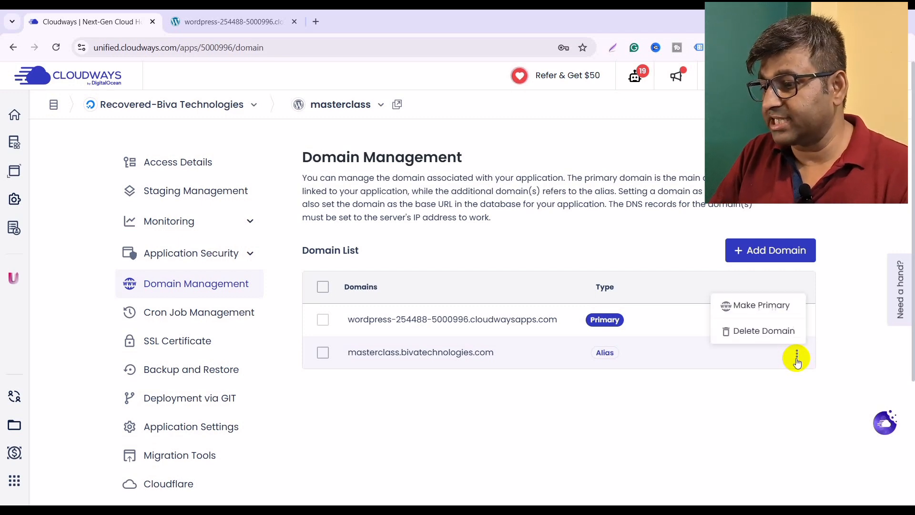
pyautogui.click(762, 305)
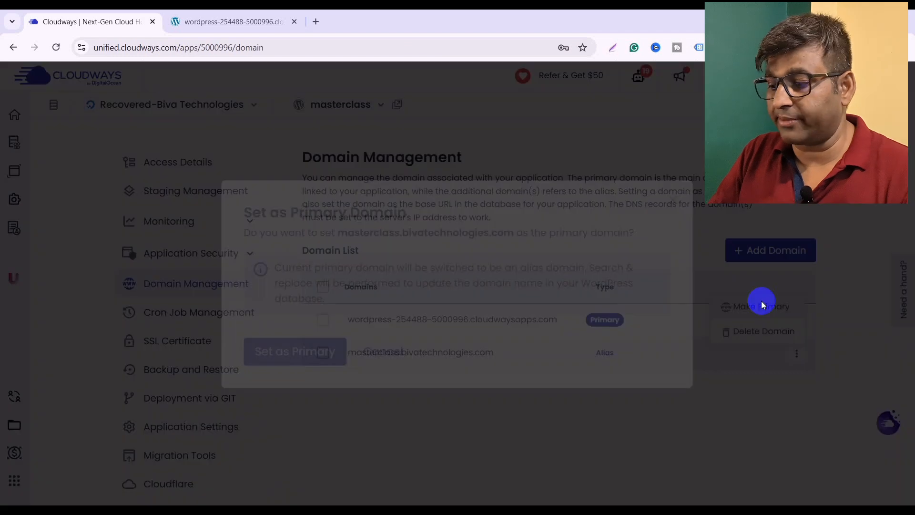
pyautogui.click(320, 342)
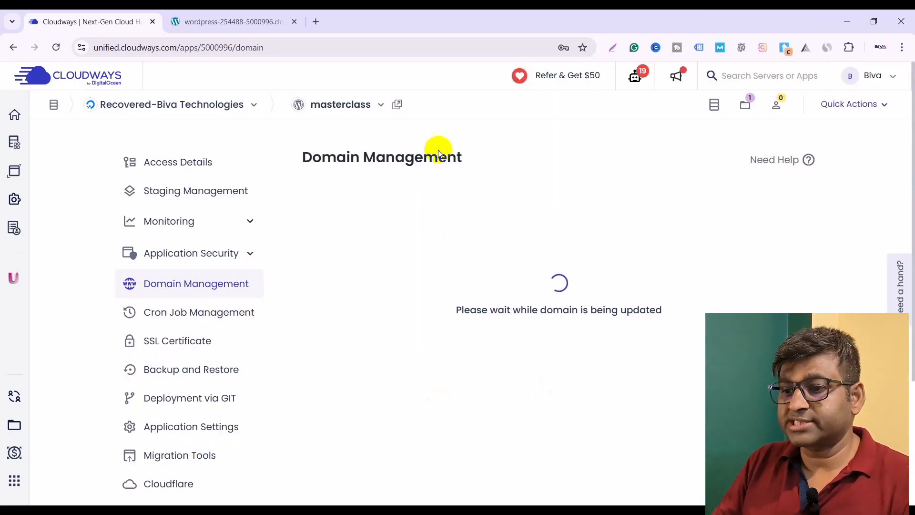
# Check the WordPress site's temporary cloudwaysapps.com address and the progress of the domain update.
pyautogui.click(217, 26)
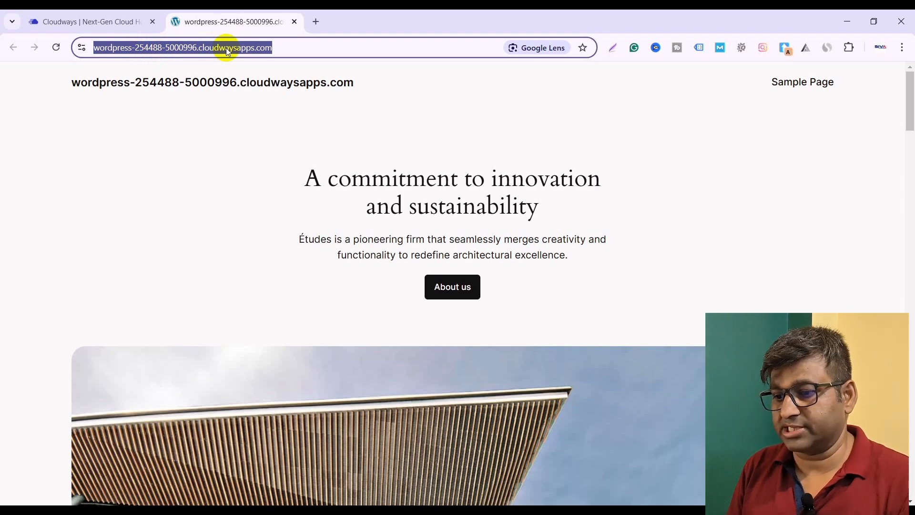
pyautogui.click(93, 21)
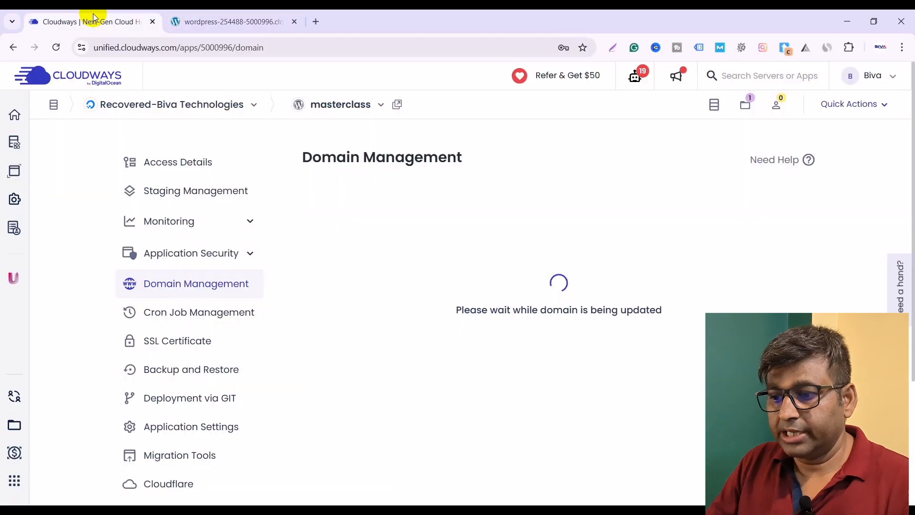
pyautogui.click(233, 22)
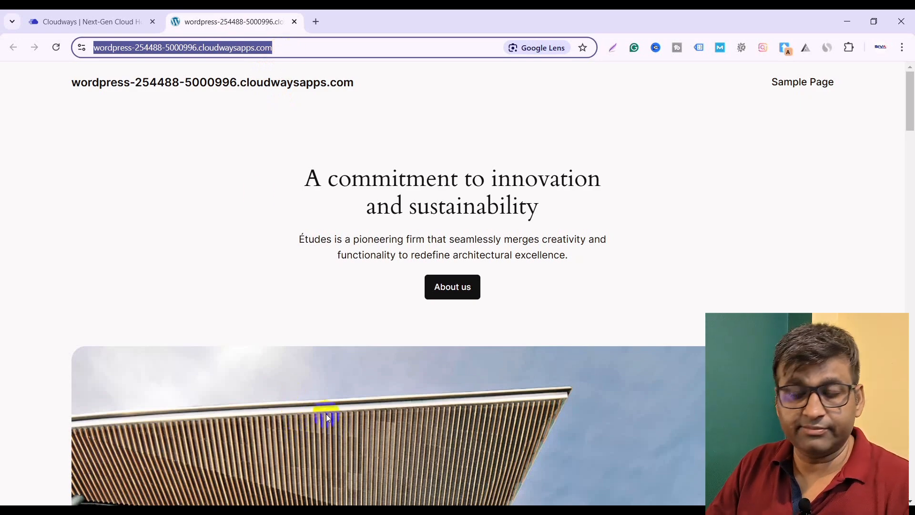
# Switch back to the Notepad note and review the "Create a subdomain" and "Make it LIVE" steps.
pyautogui.hotkey('alt', 'Tab')
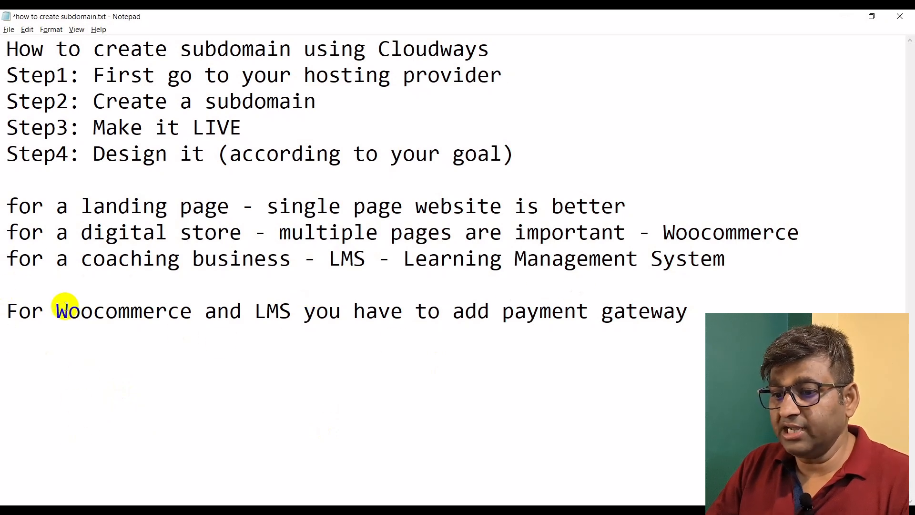
pyautogui.moveTo(92, 101); pyautogui.dragTo(333, 102)
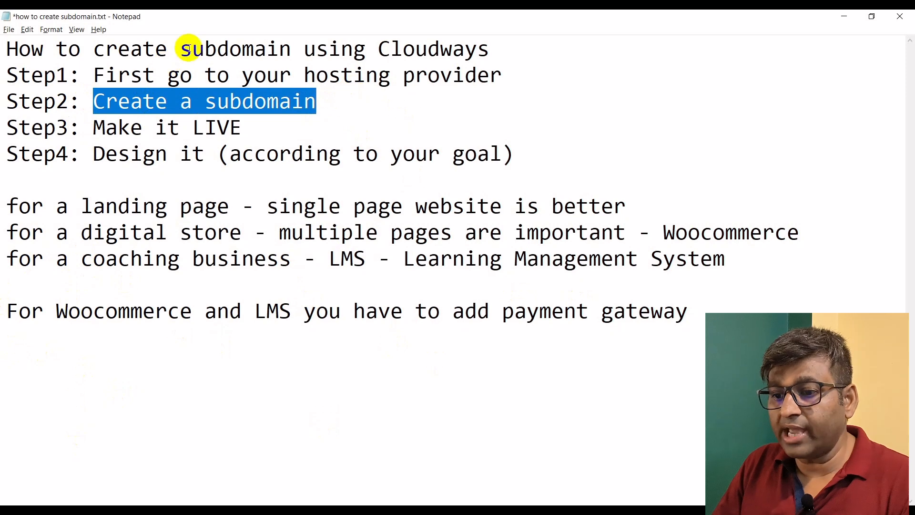
pyautogui.moveTo(95, 127); pyautogui.dragTo(296, 123)
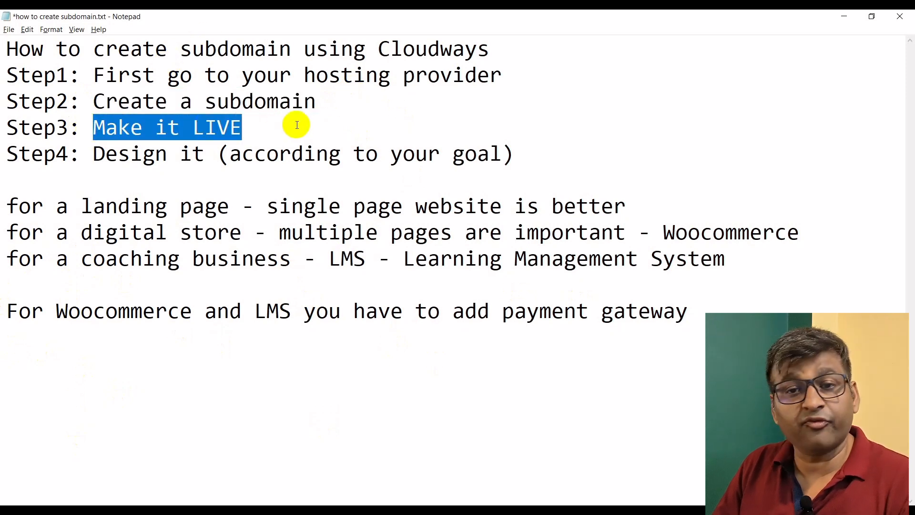
# Try adding the indented line "DNS setting - under your domain provider/CDN" beneath Step3 in the note.
pyautogui.click(263, 132)
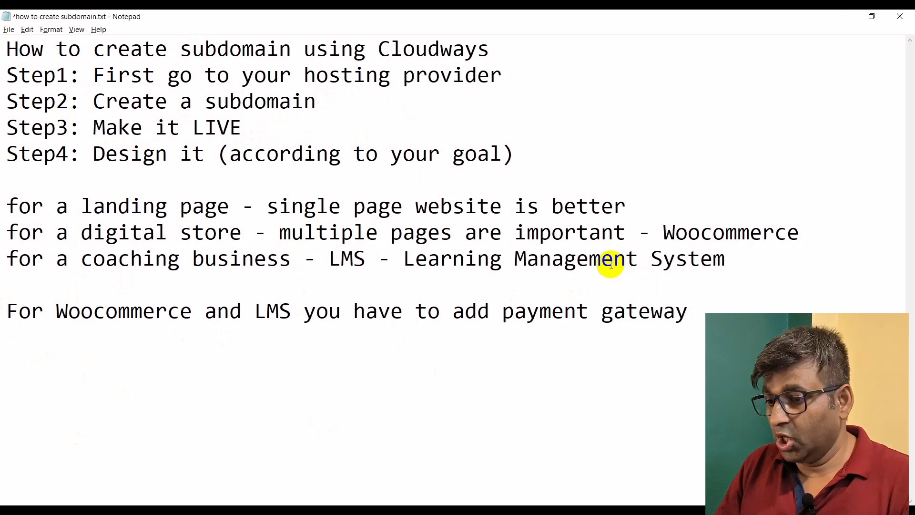
pyautogui.press('Return')
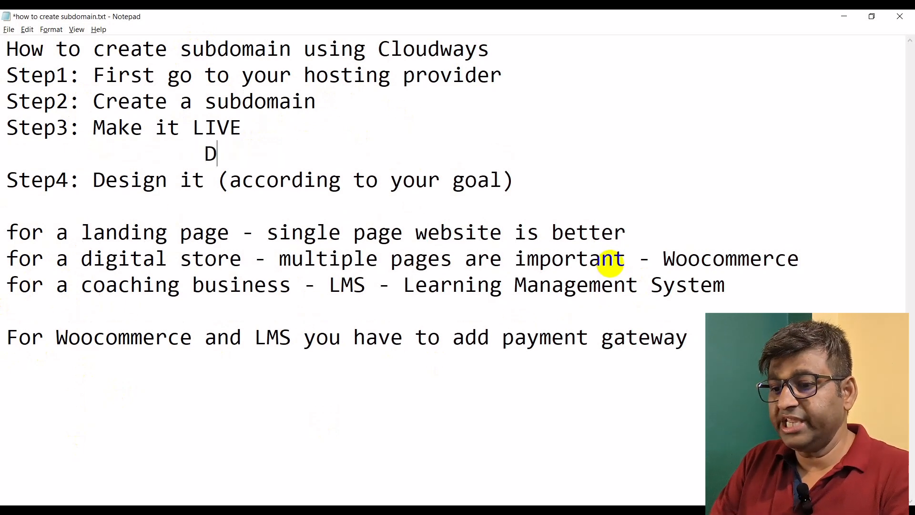
pyautogui.press('Tab')
pyautogui.press('Tab')
pyautogui.write('DNS setting')
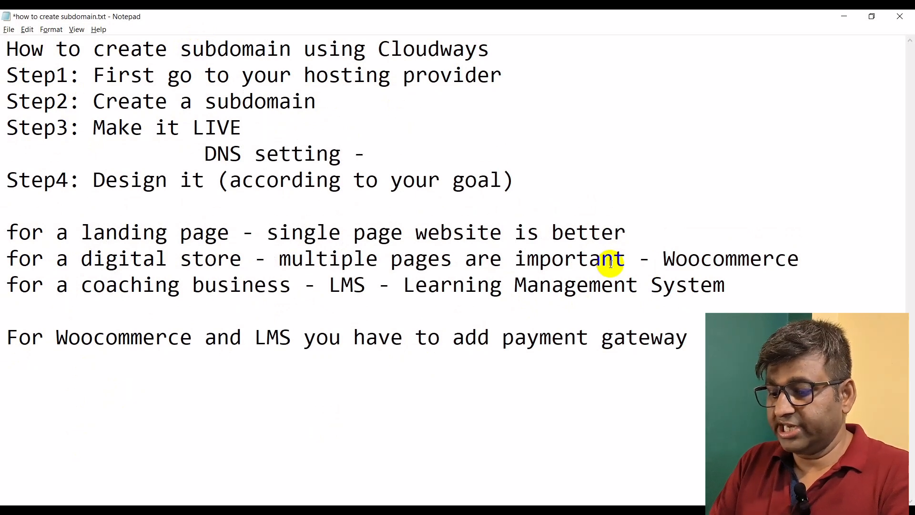
pyautogui.write(' - under ')
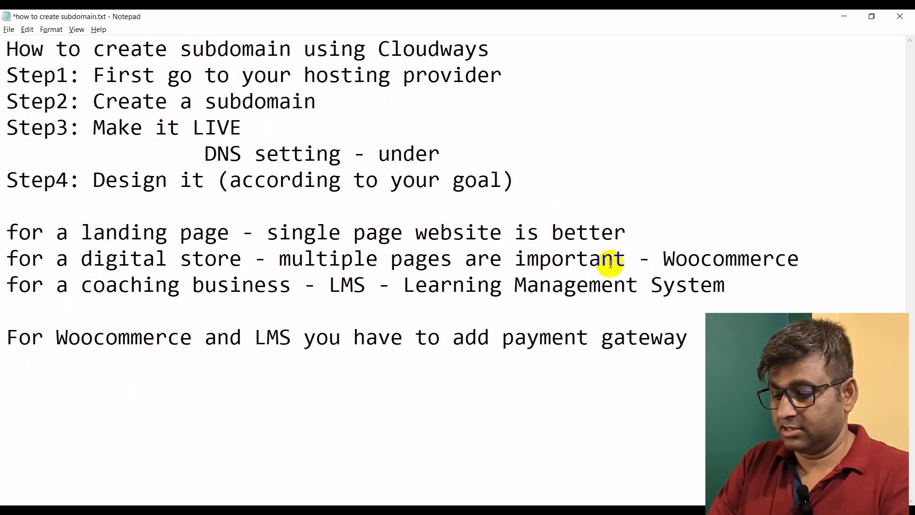
pyautogui.write('your domain')
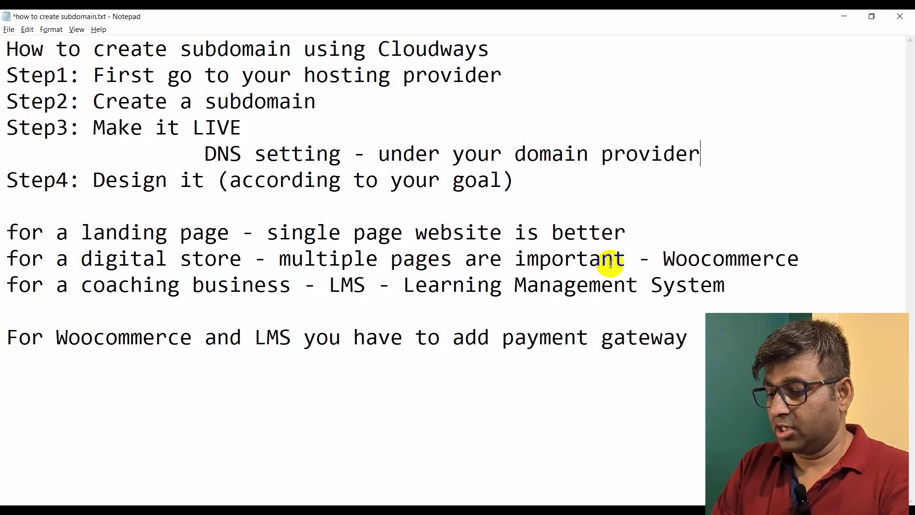
pyautogui.write('provider/C')
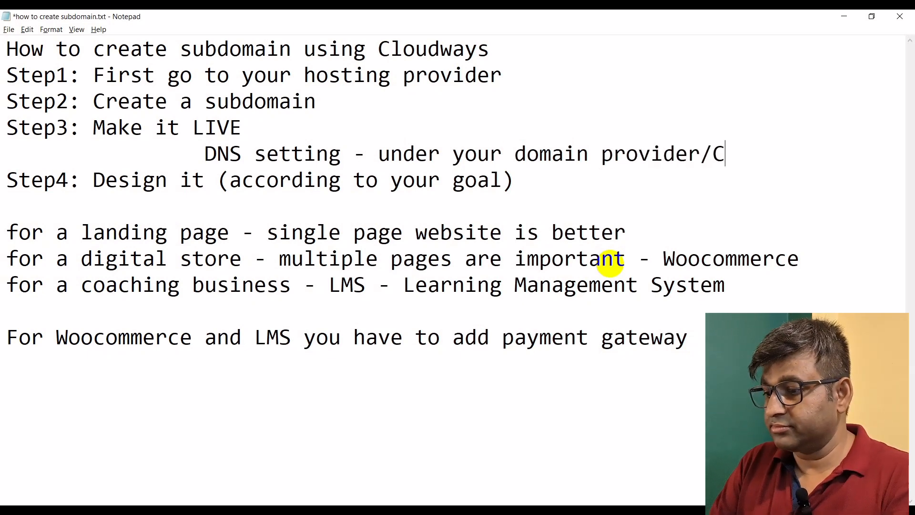
pyautogui.write('DN')
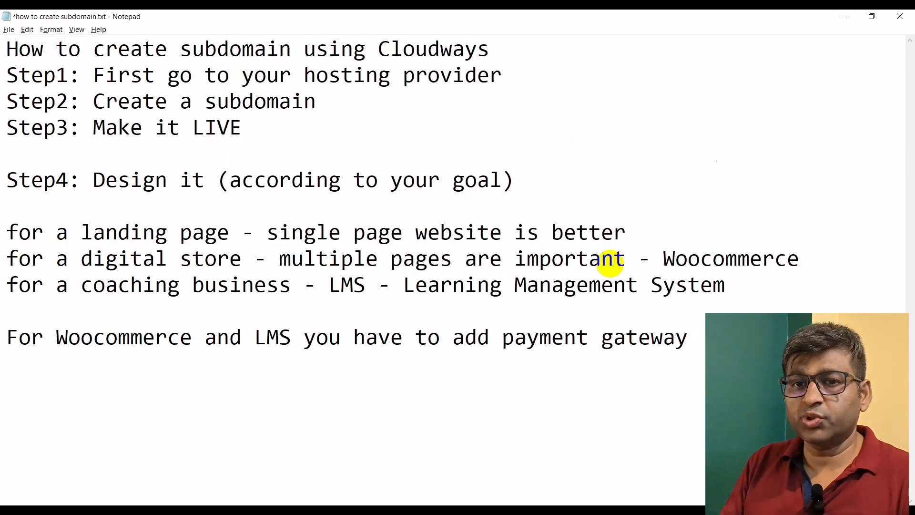
# Add a new line below the indented "DNS setting - under your domain provider/CDN" line in the note.
pyautogui.press('Return')
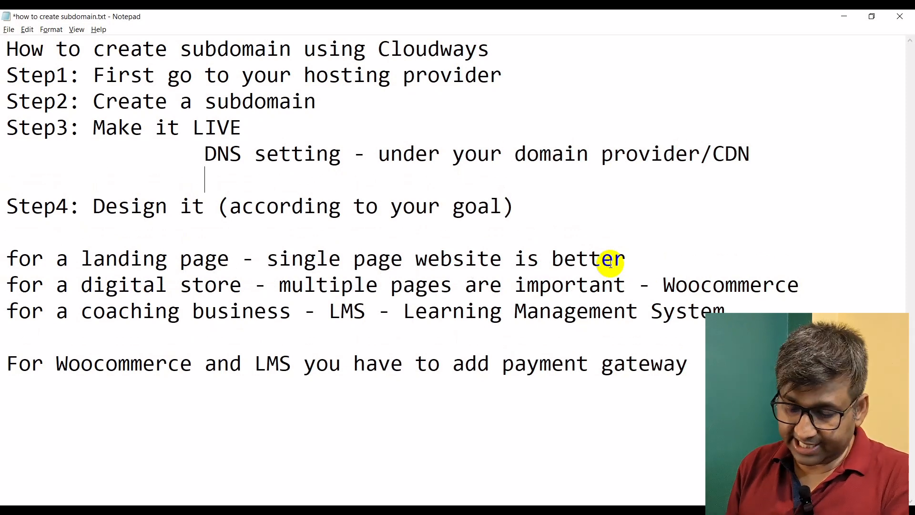
# Switch to Cloudways in the browser and check masterclass.bivatechnologies.com by opening the application URL from the access details.
pyautogui.hotkey('alt', 'Tab')
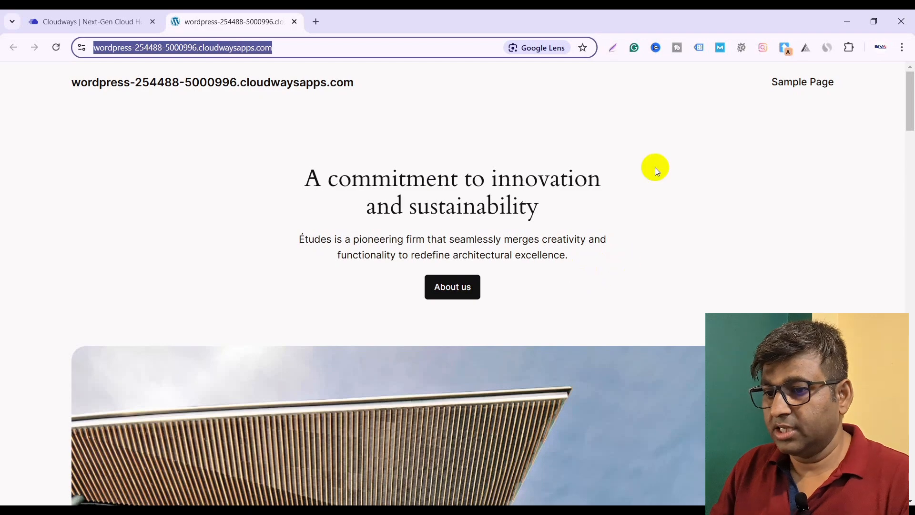
pyautogui.click(70, 19)
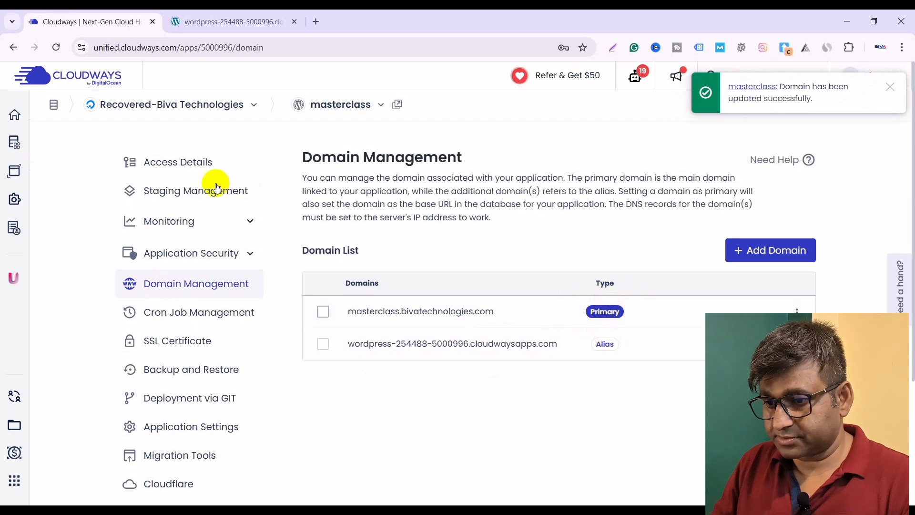
pyautogui.click(180, 162)
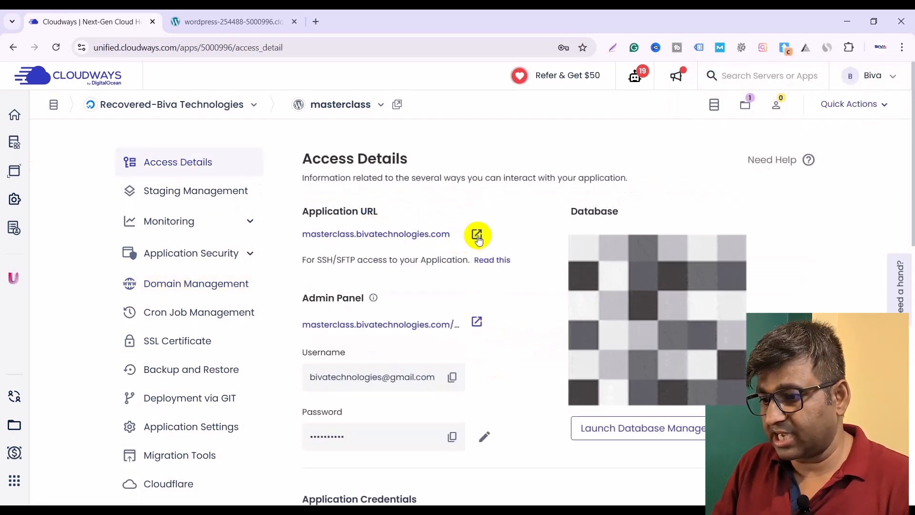
pyautogui.click(476, 234)
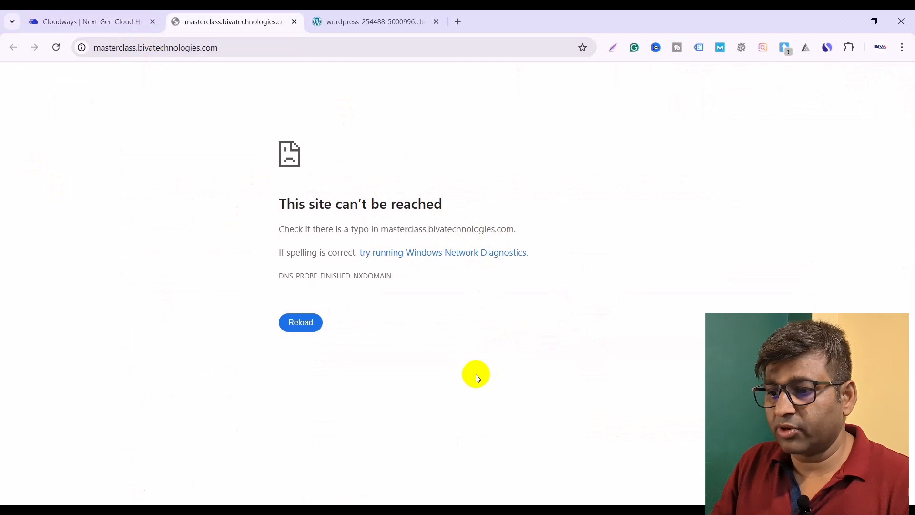
pyautogui.moveTo(235, 130); pyautogui.dragTo(534, 301)
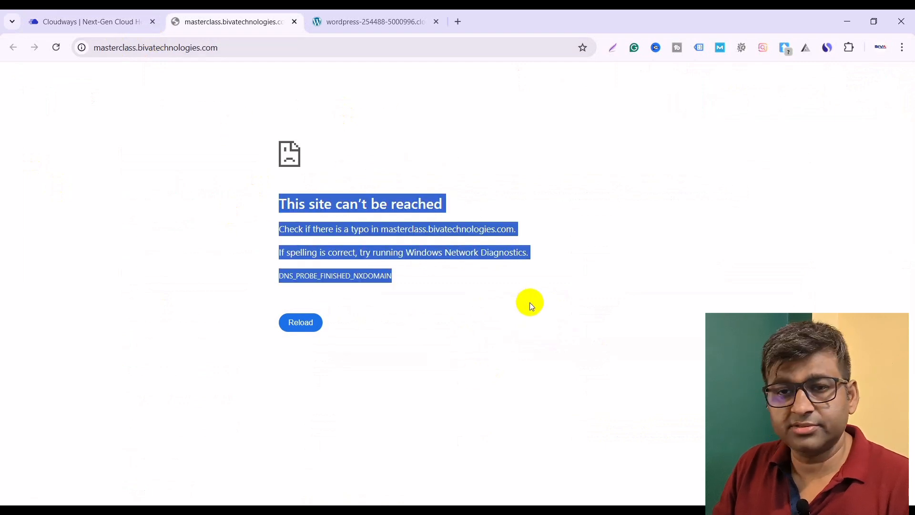
pyautogui.click(530, 302)
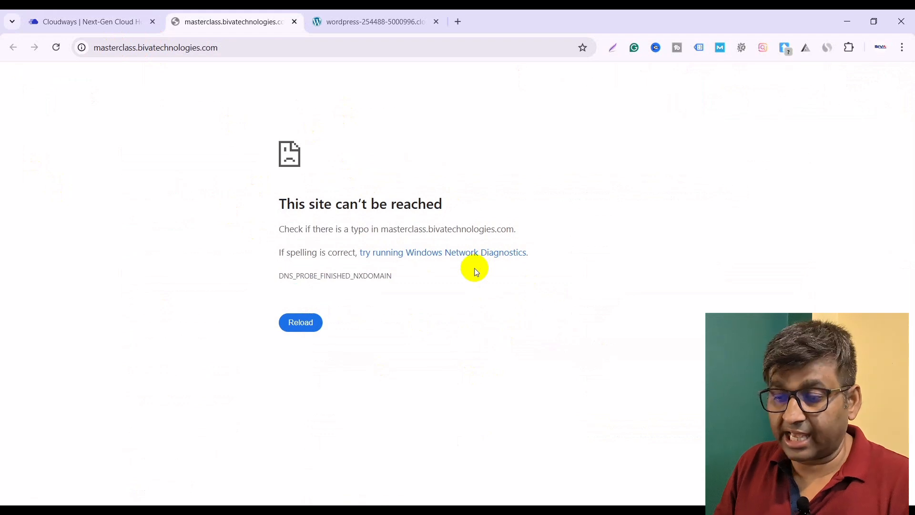
# Reload the temporary cloudwaysapps.com site, look through its page, and close it.
pyautogui.click(380, 22)
pyautogui.rightClick(178, 161)
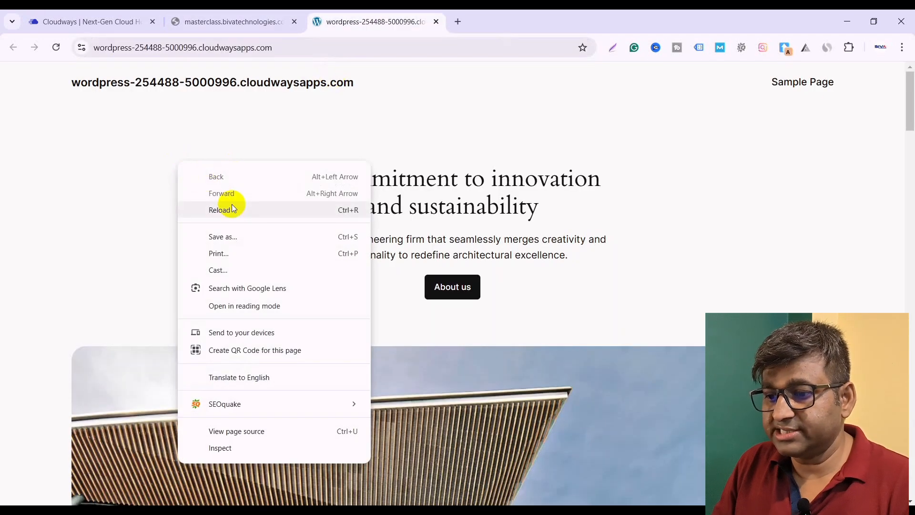
pyautogui.click(231, 210)
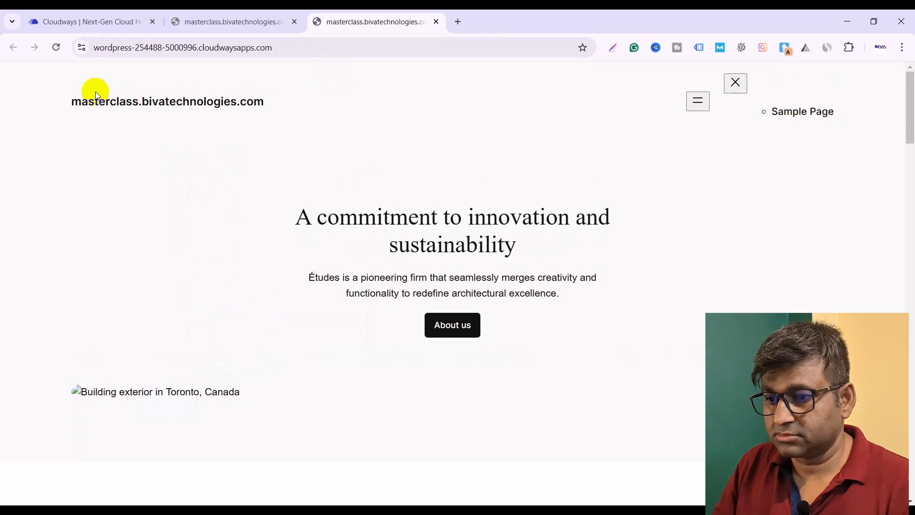
pyautogui.click(56, 47)
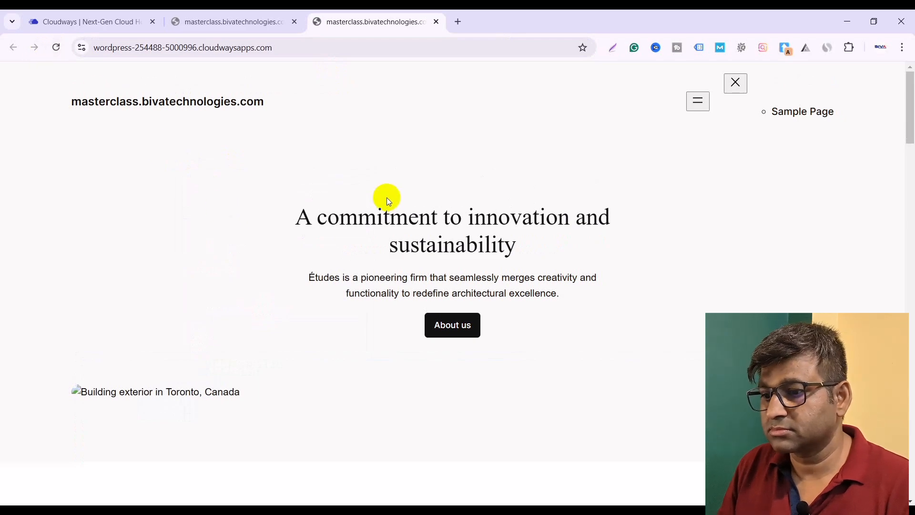
pyautogui.scroll(-15, 387, 197)
pyautogui.scroll(-10, 394, 206)
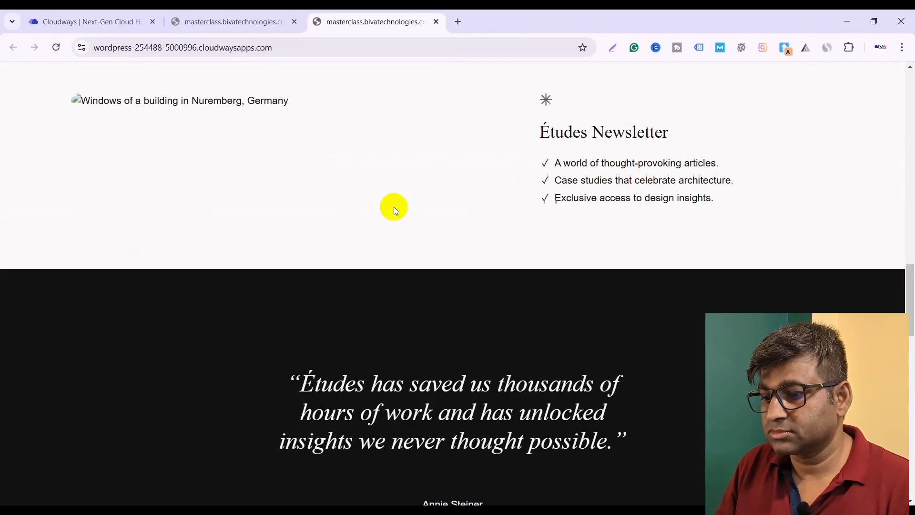
pyautogui.scroll(20, 393, 207)
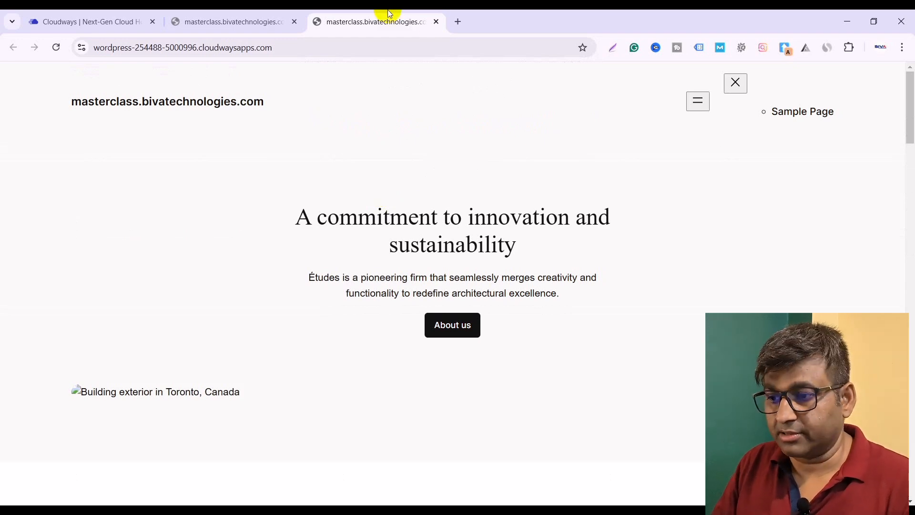
pyautogui.click(436, 22)
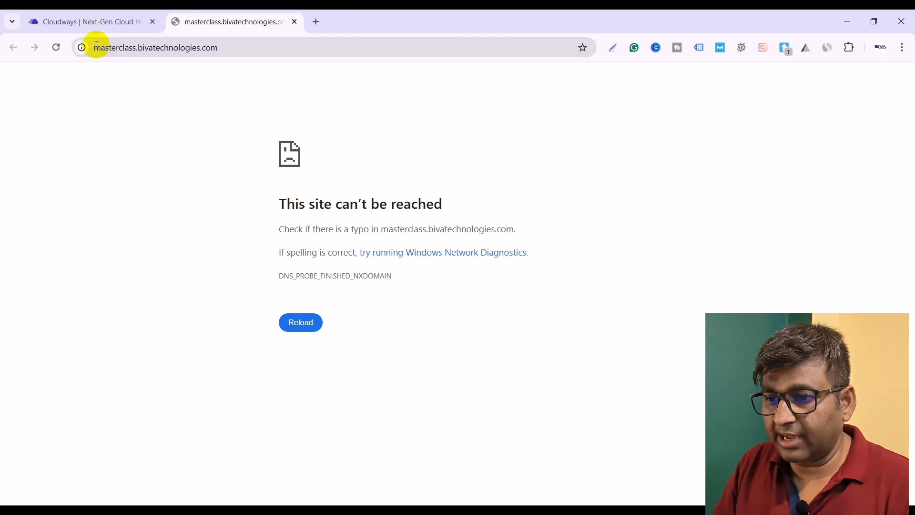
# Examine the subdomain and root domain parts of the masterclass.bivatechnologies.com address, and return to the Cloudways access details.
pyautogui.doubleClick(128, 48)
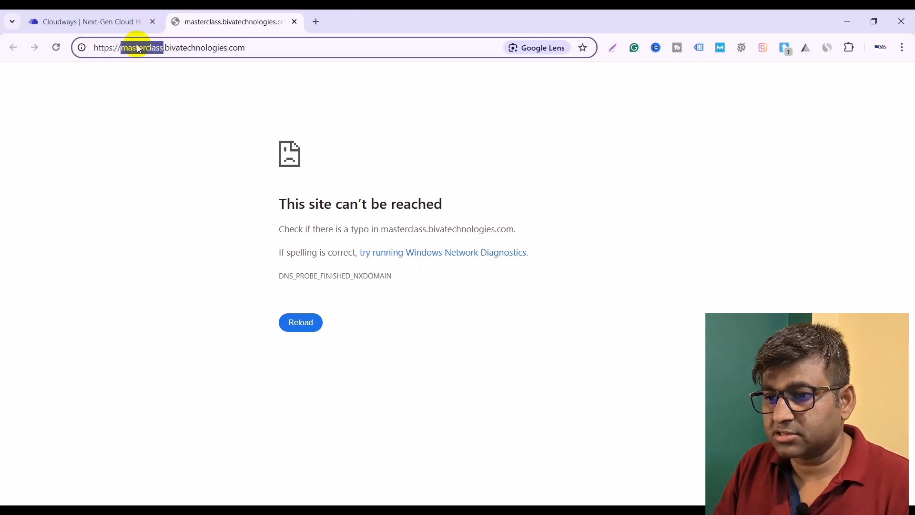
pyautogui.moveTo(169, 48); pyautogui.dragTo(245, 45)
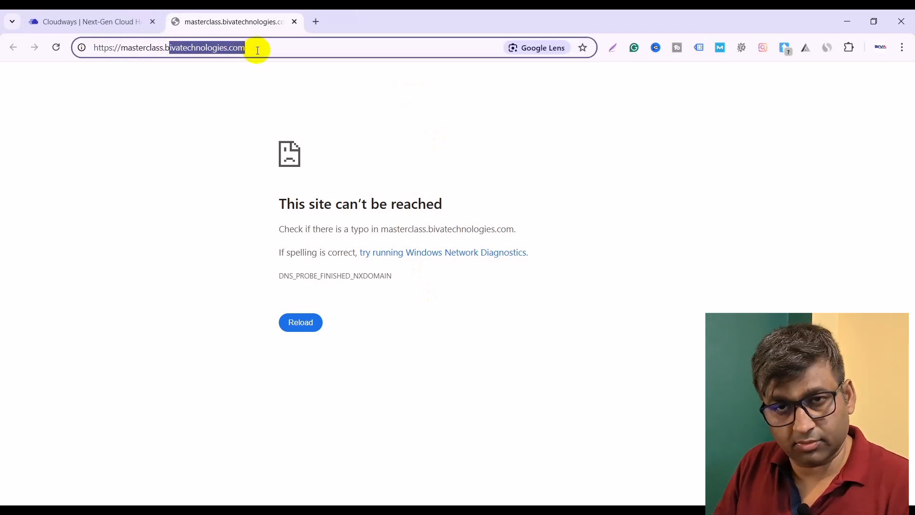
pyautogui.click(64, 26)
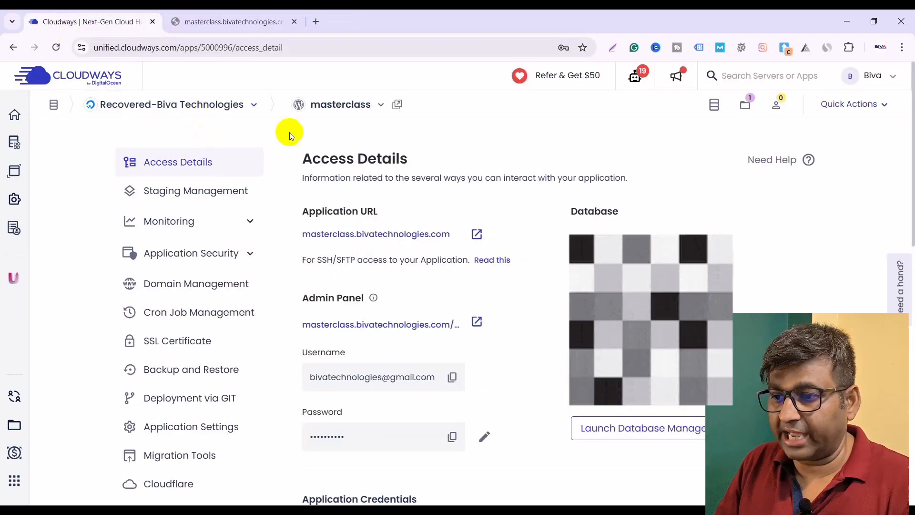
# Search Google for "cloudflare" in a new tab, open the Cloudflare site and log in to the account.
pyautogui.click(317, 20)
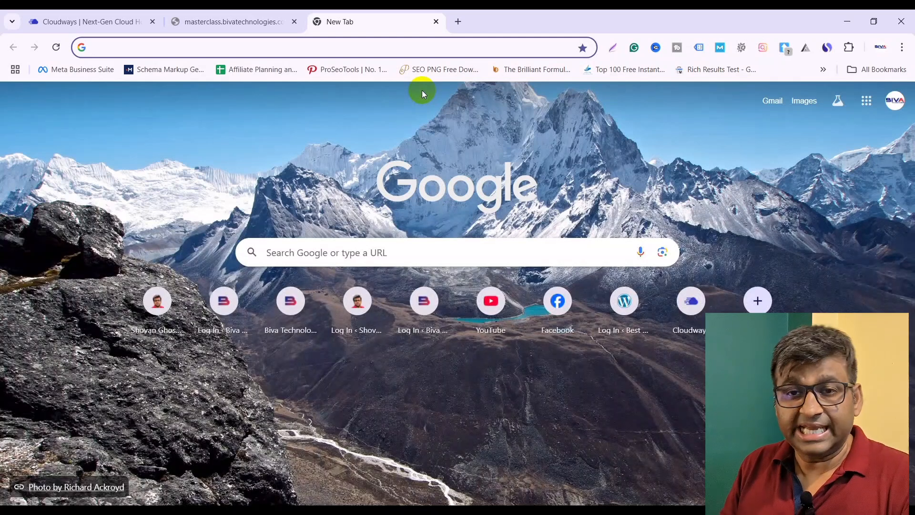
pyautogui.write('cloudflare')
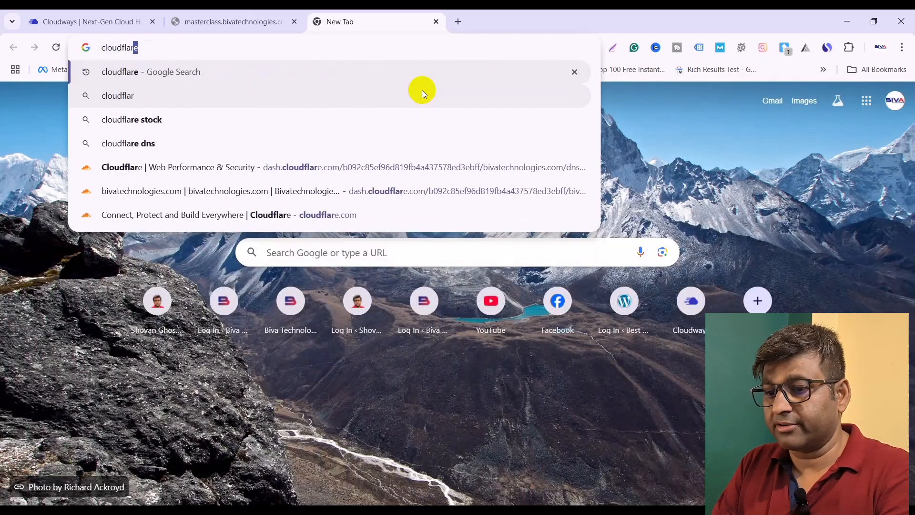
pyautogui.press('Return')
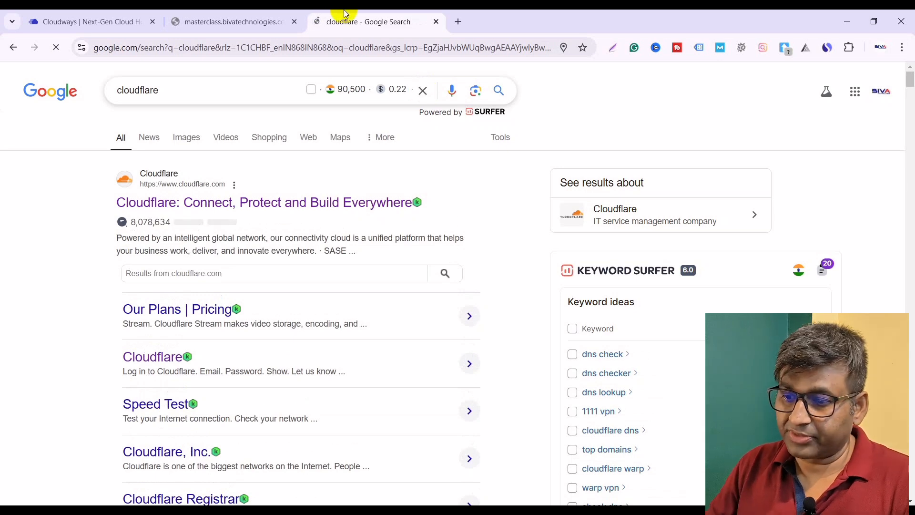
pyautogui.click(338, 203)
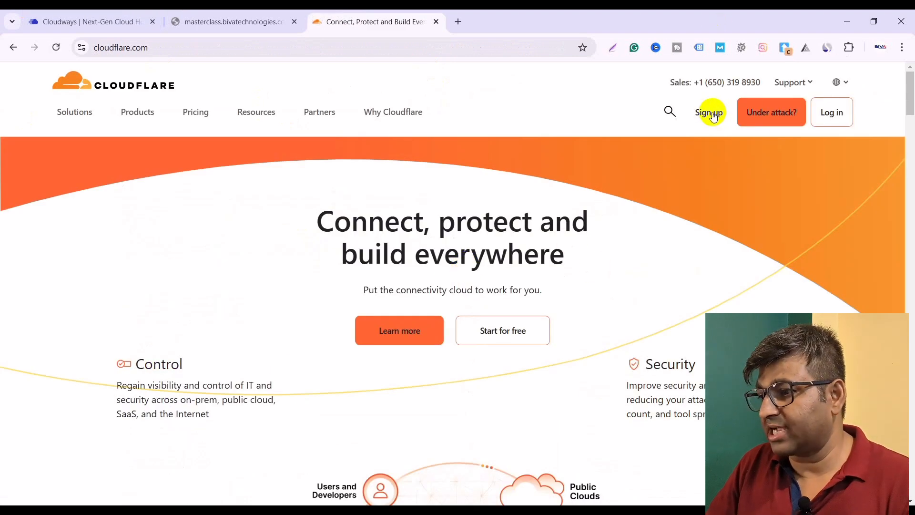
pyautogui.click(838, 114)
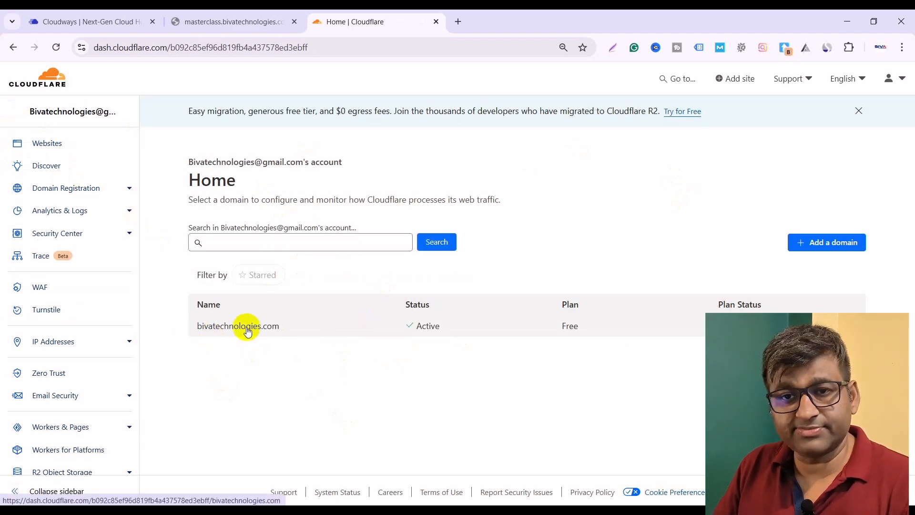
# Check the root domain bivatechnologies.com in the subdomain's address, and return to the Cloudflare domain list.
pyautogui.click(220, 22)
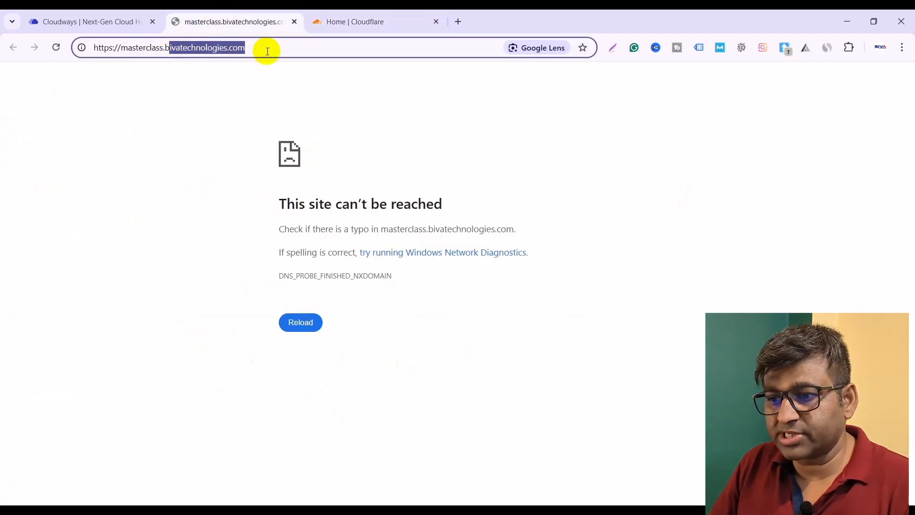
pyautogui.moveTo(264, 49); pyautogui.dragTo(201, 43)
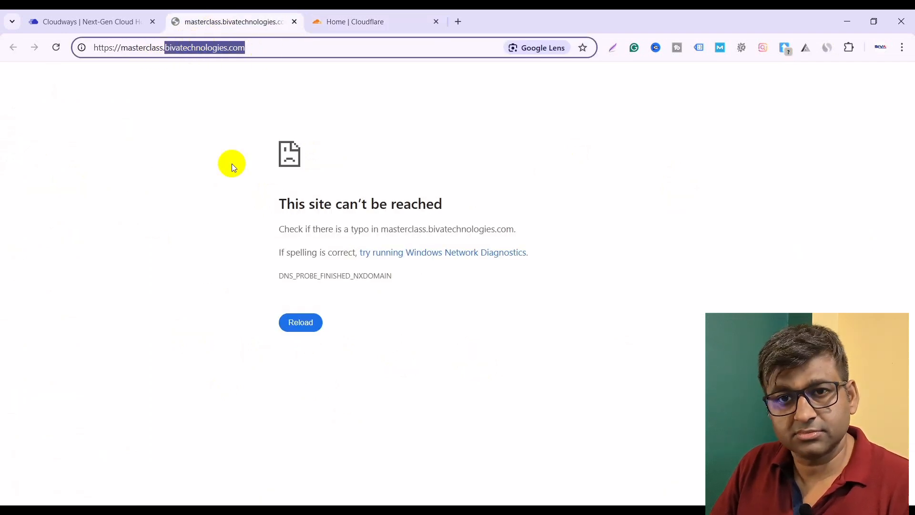
pyautogui.click(346, 18)
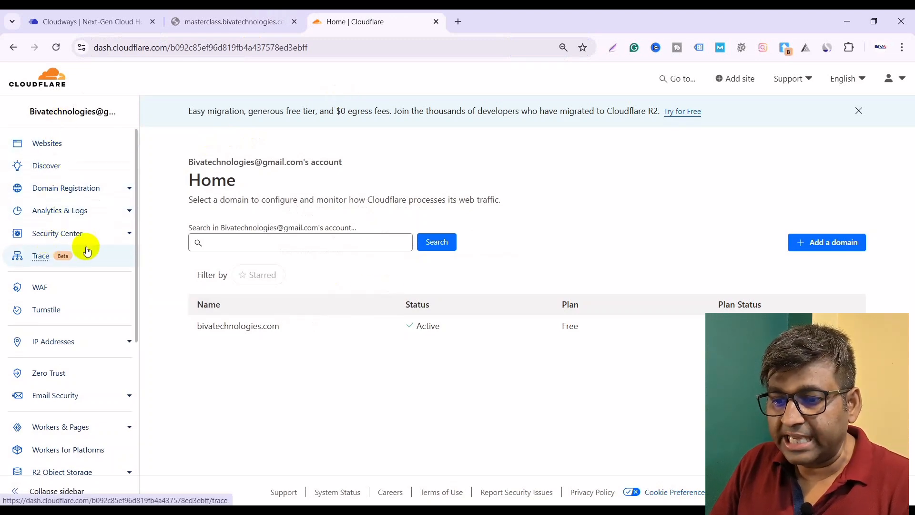
# Open the DNS records of bivatechnologies.com in Cloudflare and look over the existing records.
pyautogui.click(264, 331)
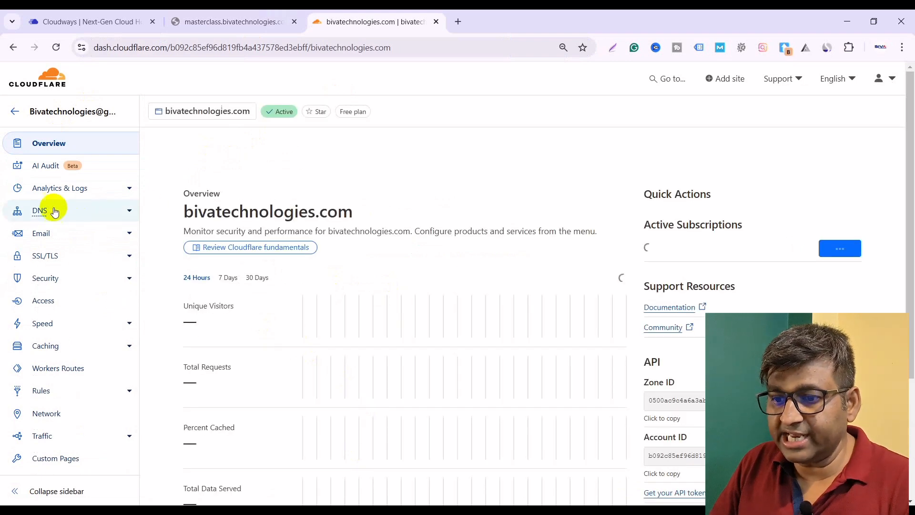
pyautogui.click(39, 213)
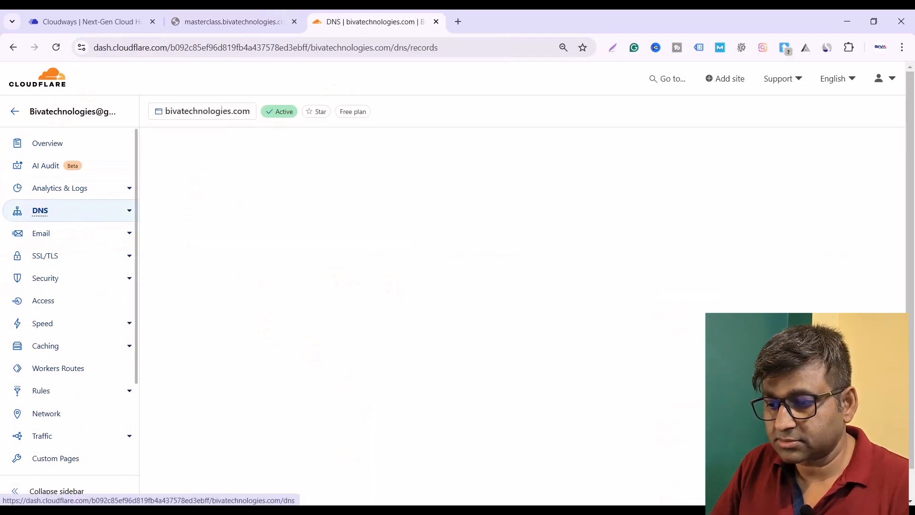
pyautogui.scroll(-3, 522, 314)
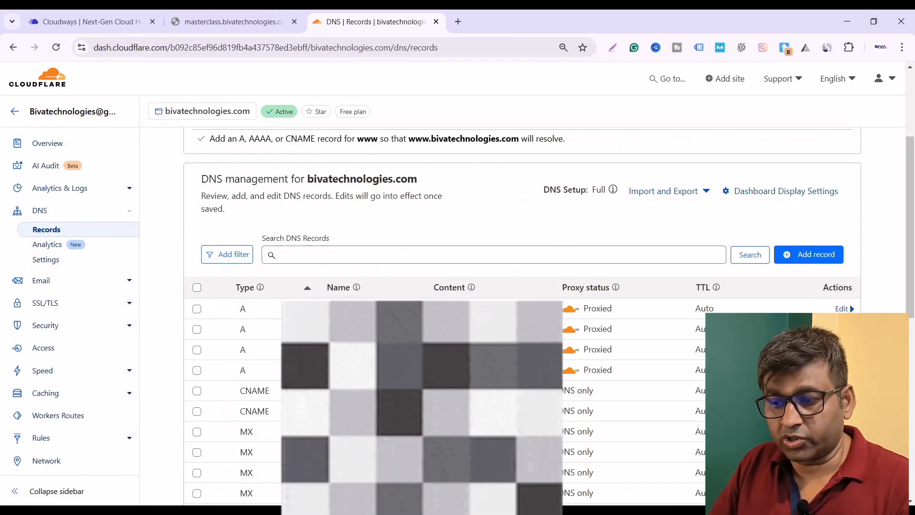
pyautogui.scroll(3, 579, 313)
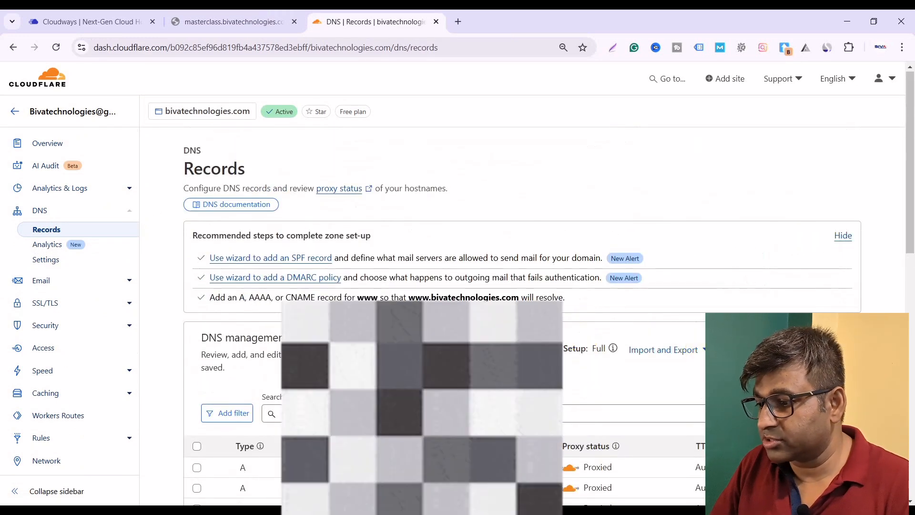
# Start a new DNS A record for bivatechnologies.com named masterclass, with the IPv4 address 68.183.226.81.
pyautogui.click(815, 414)
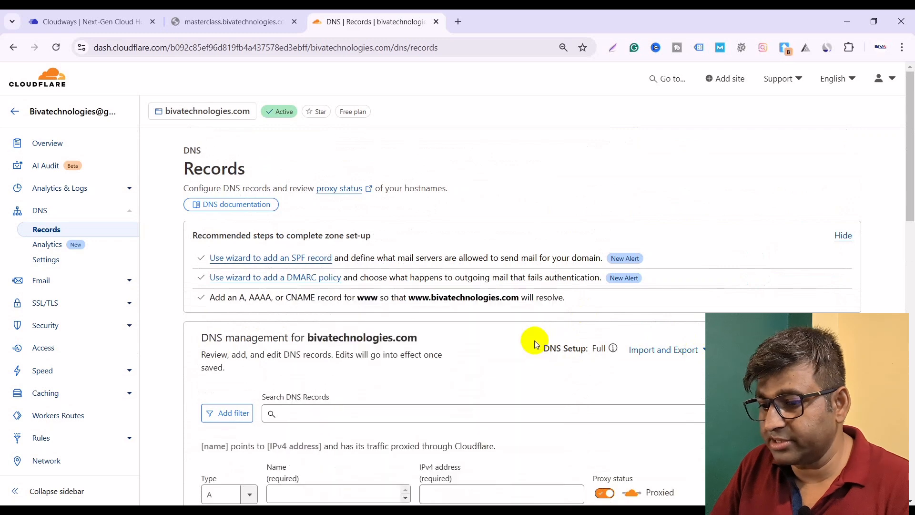
pyautogui.scroll(-1, 497, 354)
pyautogui.scroll(-1, 496, 354)
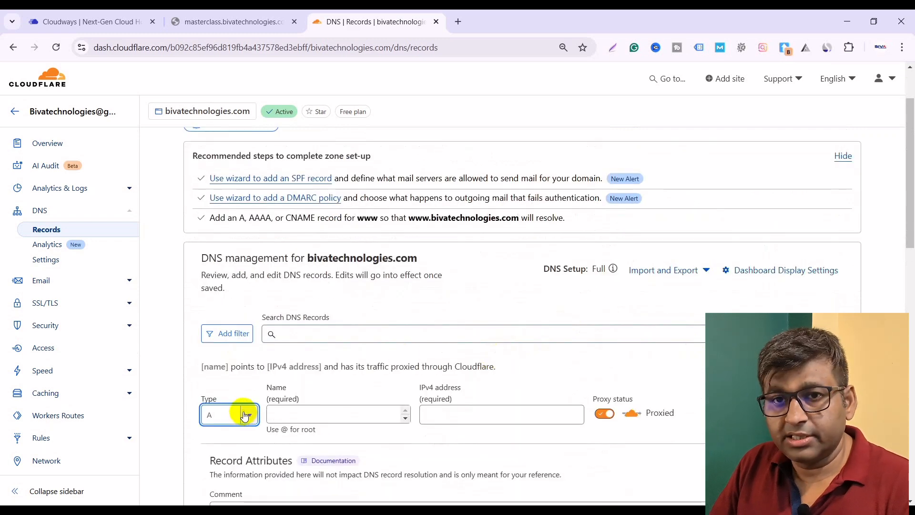
pyautogui.click(299, 408)
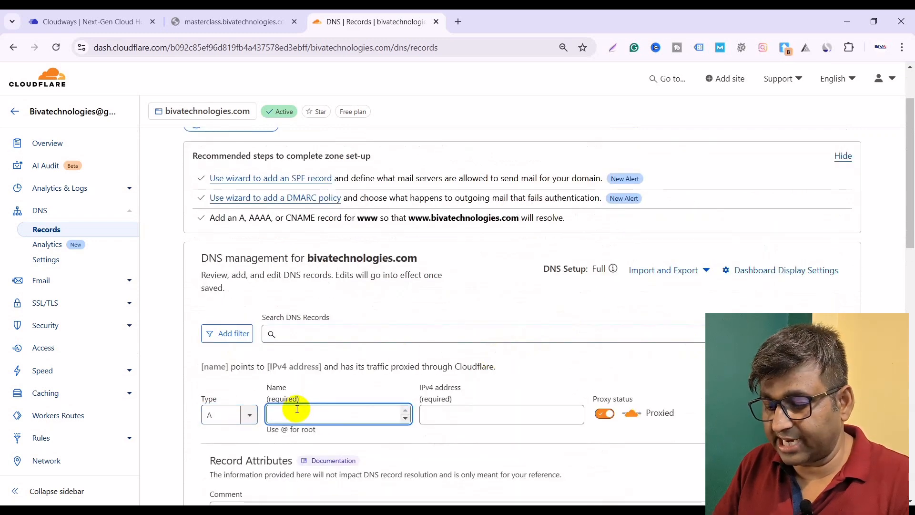
pyautogui.write('master')
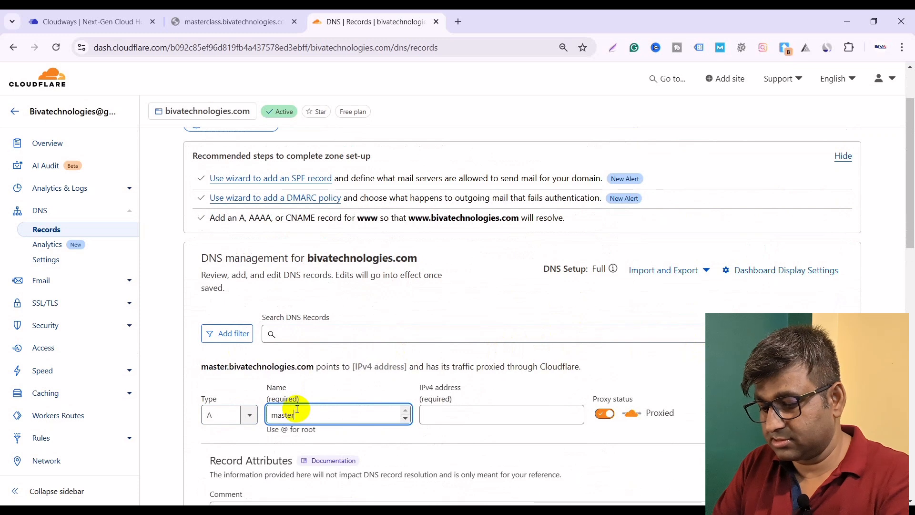
pyautogui.write('class')
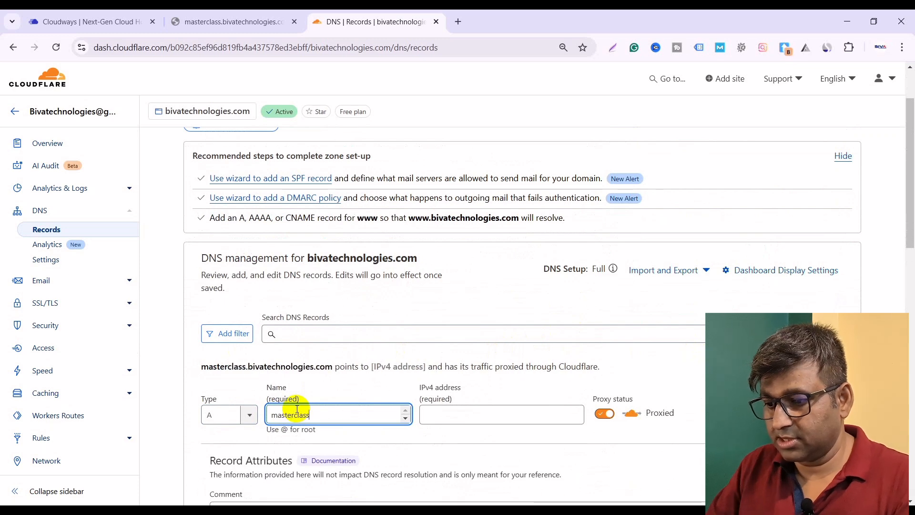
pyautogui.click(440, 413)
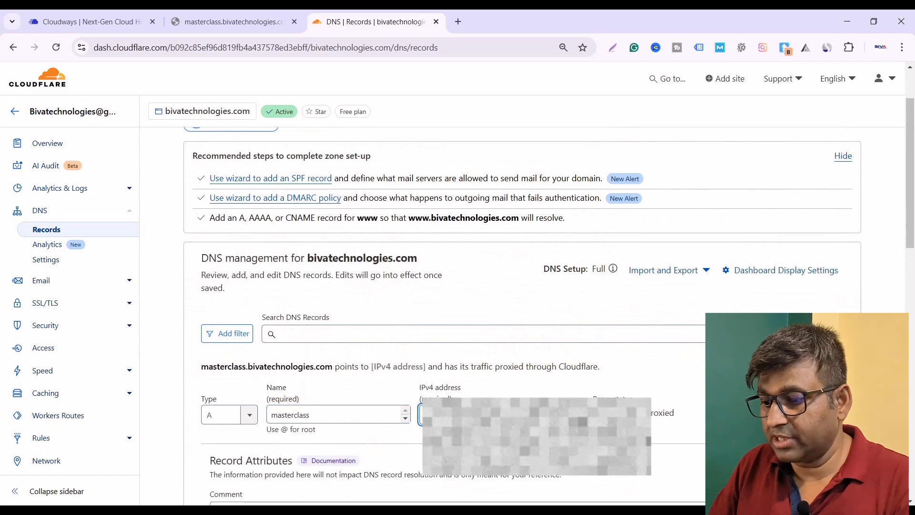
pyautogui.scroll(-3, 431, 402)
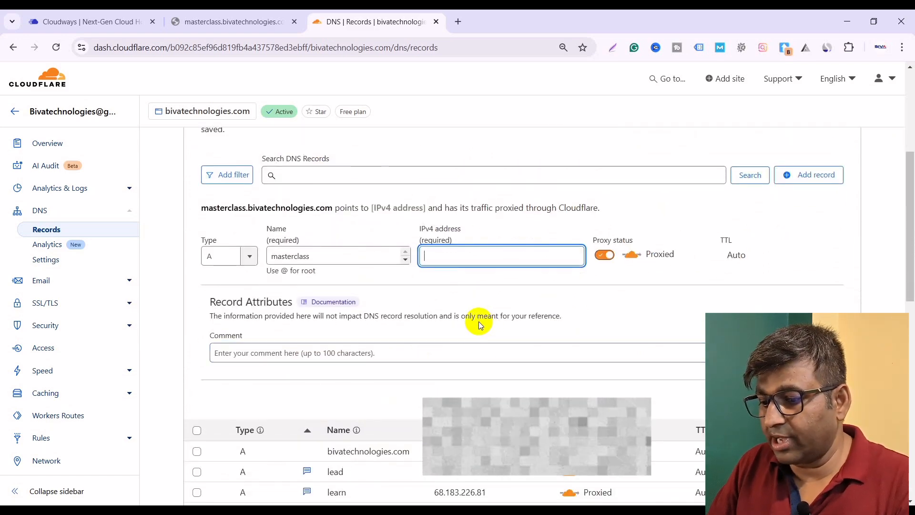
pyautogui.scroll(2, 469, 317)
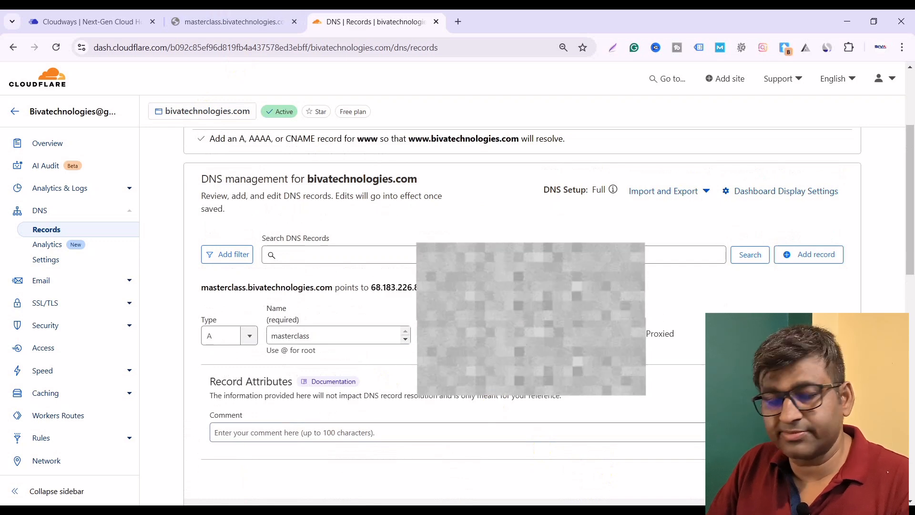
# Add the comment "Biva Technologies Masterclass" to the masterclass A record and save the record.
pyautogui.scroll(-2, 381, 378)
pyautogui.click(343, 352)
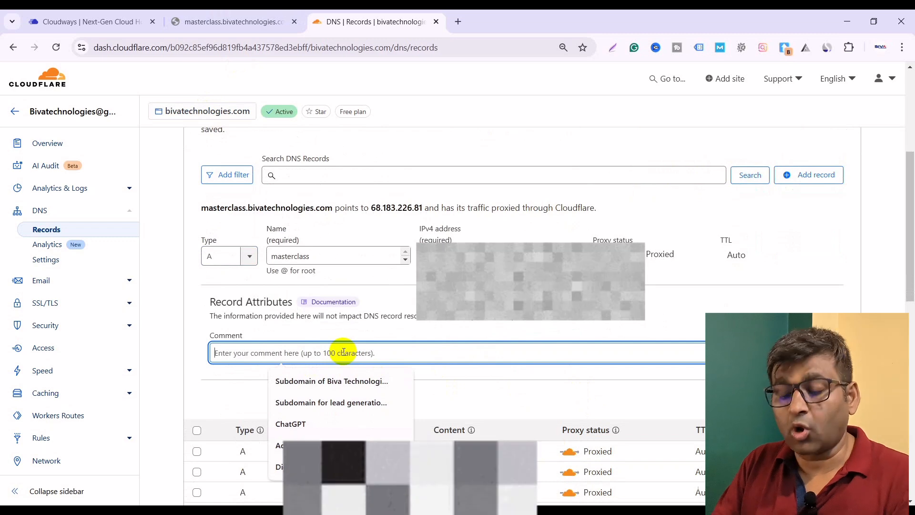
pyautogui.write('Maate')
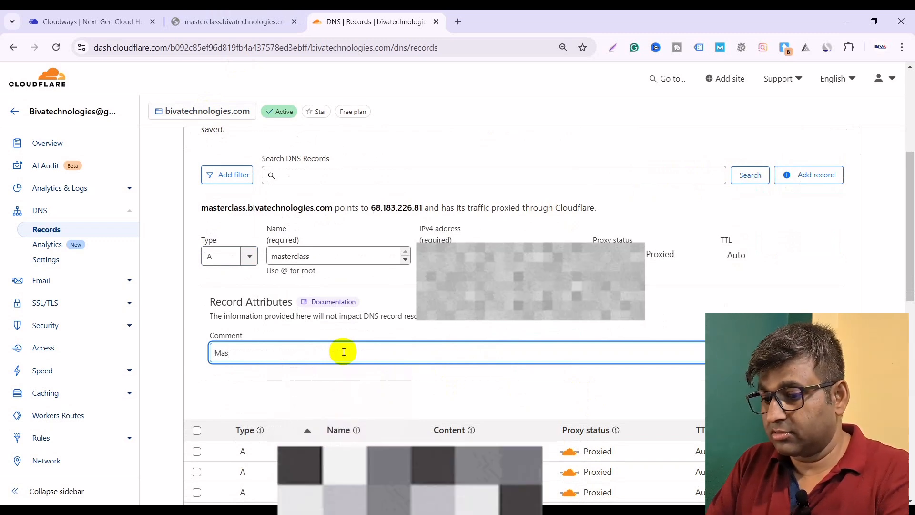
pyautogui.press('BackSpace')
pyautogui.press('BackSpace')
pyautogui.press('BackSpace')
pyautogui.press('BackSpace')
pyautogui.press('BackSpace')
pyautogui.write('Biv')
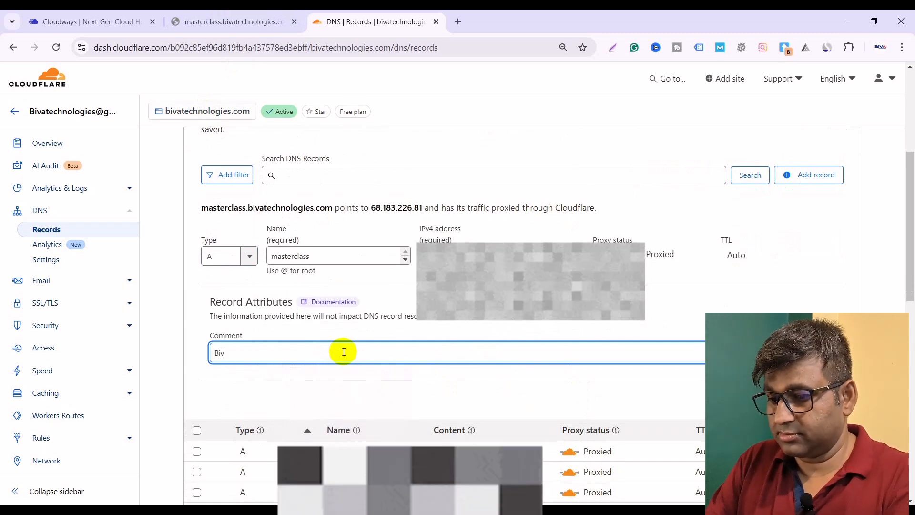
pyautogui.write('a Technologies ')
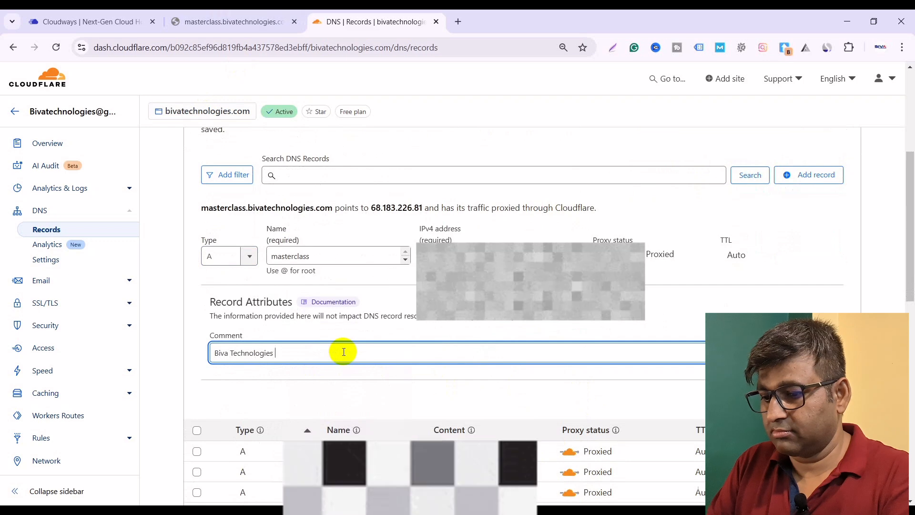
pyautogui.write('Masterclass')
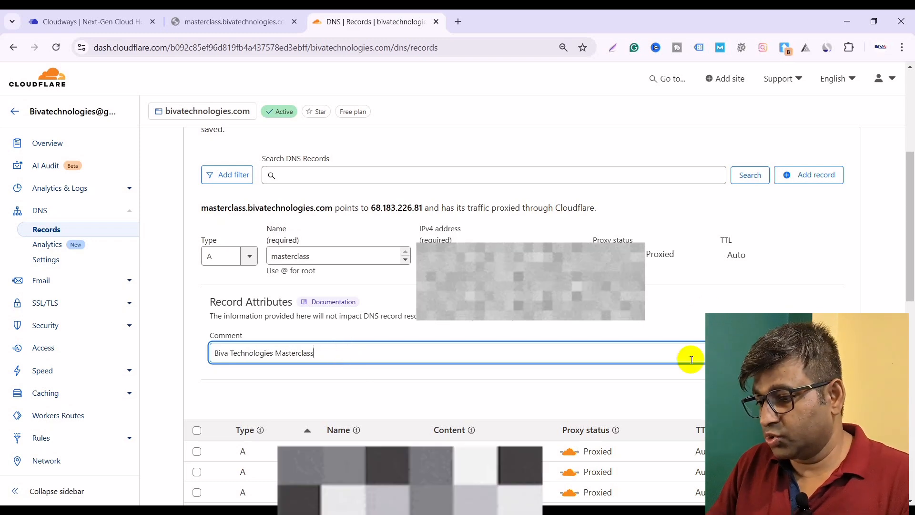
pyautogui.click(613, 393)
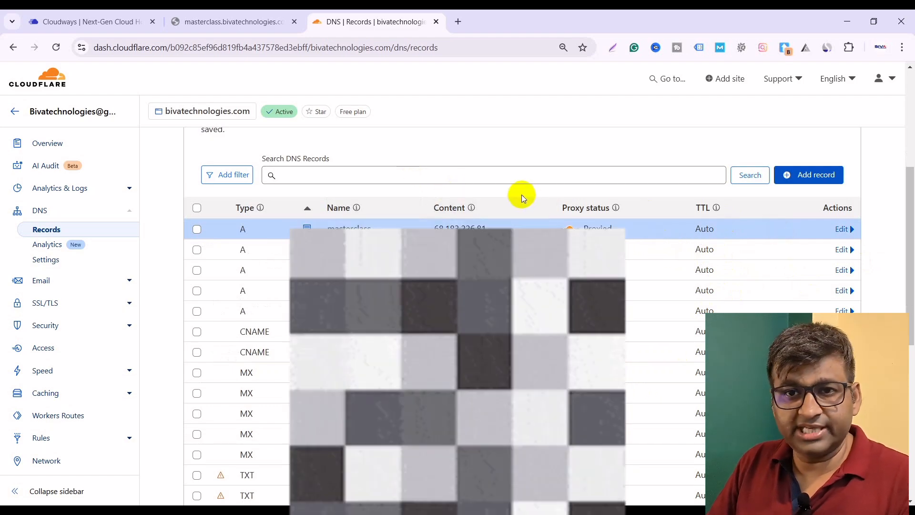
# Reload masterclass.bivatechnologies.com to check whether the site loads with the saved DNS record.
pyautogui.scroll(1, 522, 195)
pyautogui.scroll(4, 522, 195)
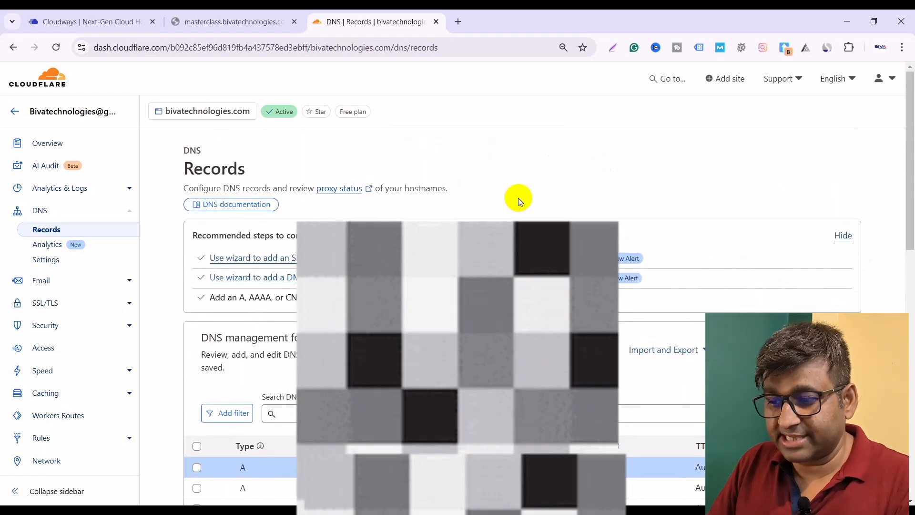
pyautogui.click(215, 21)
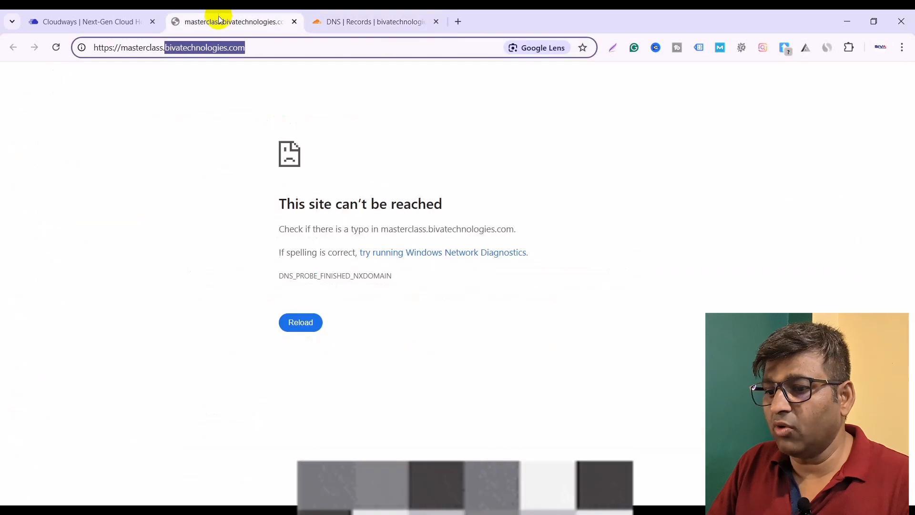
pyautogui.rightClick(139, 146)
pyautogui.click(176, 195)
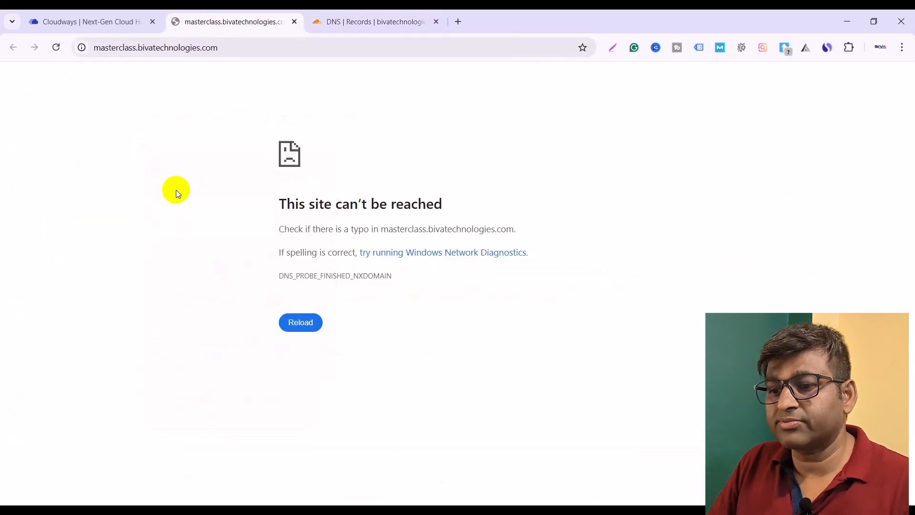
pyautogui.click(55, 49)
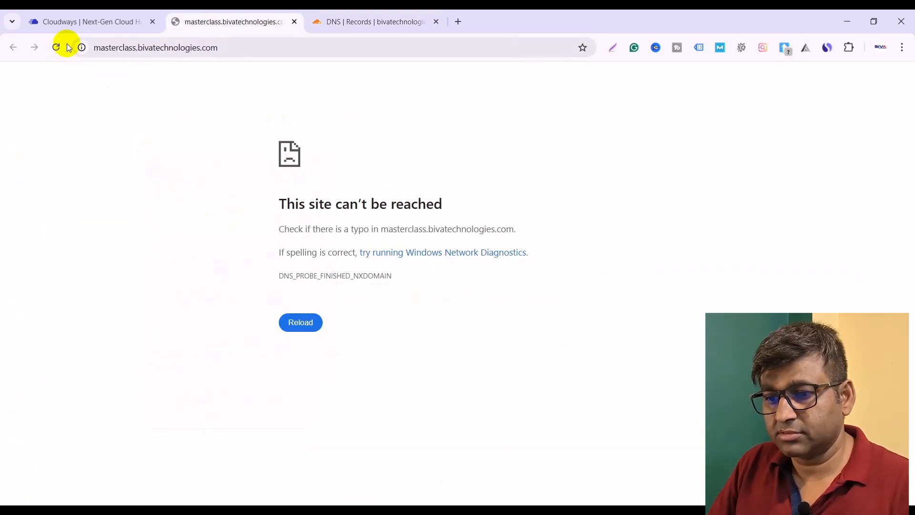
# Test the application URL from the Cloudways access details, close the extra page and return to Cloudways.
pyautogui.click(100, 21)
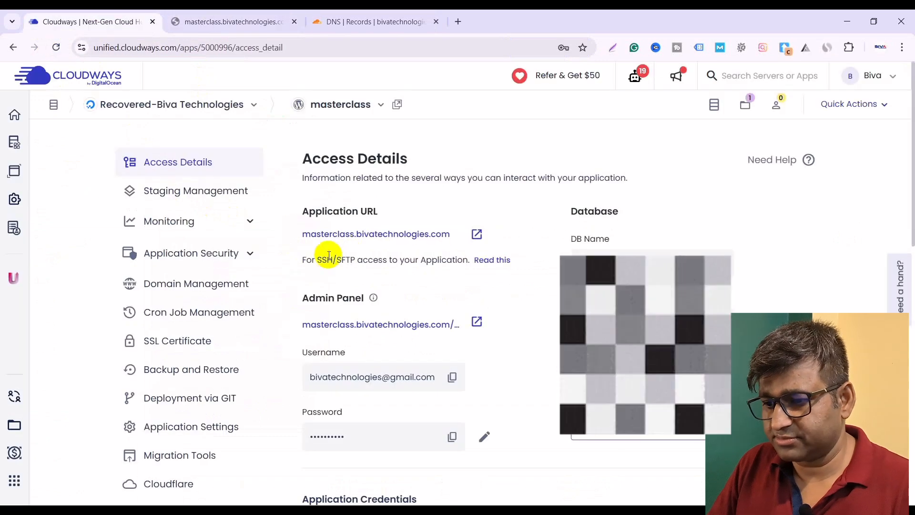
pyautogui.click(477, 233)
pyautogui.click(437, 22)
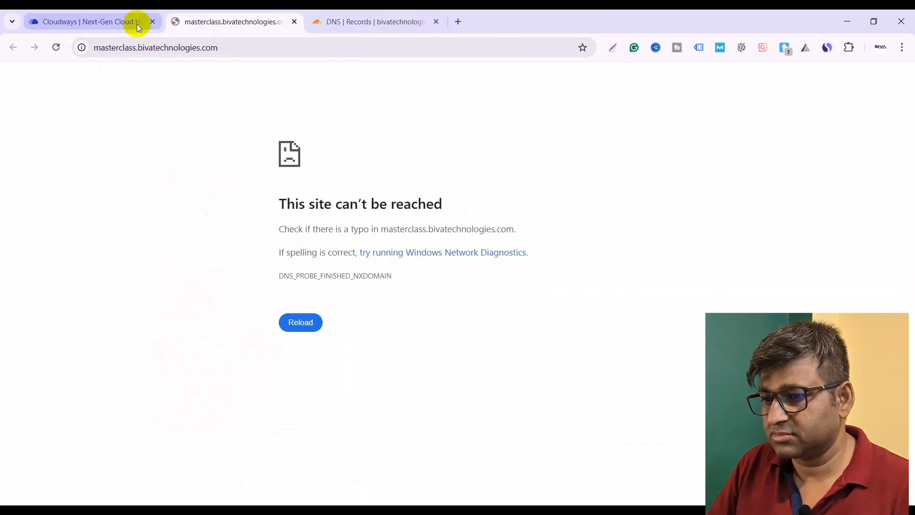
pyautogui.click(111, 24)
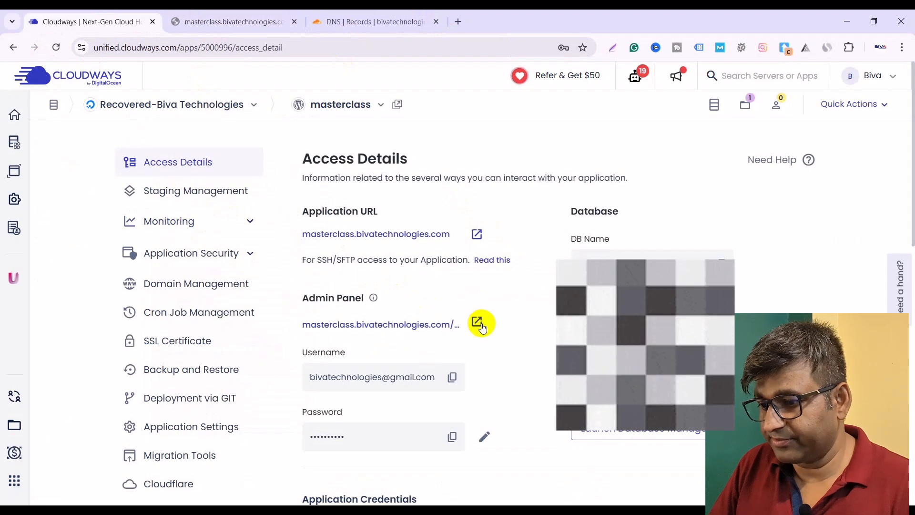
# View the masterclass site, and examine the worldwide A record propagation of masterclass.bivatechnologies.com on DNS Checker.
pyautogui.click(217, 25)
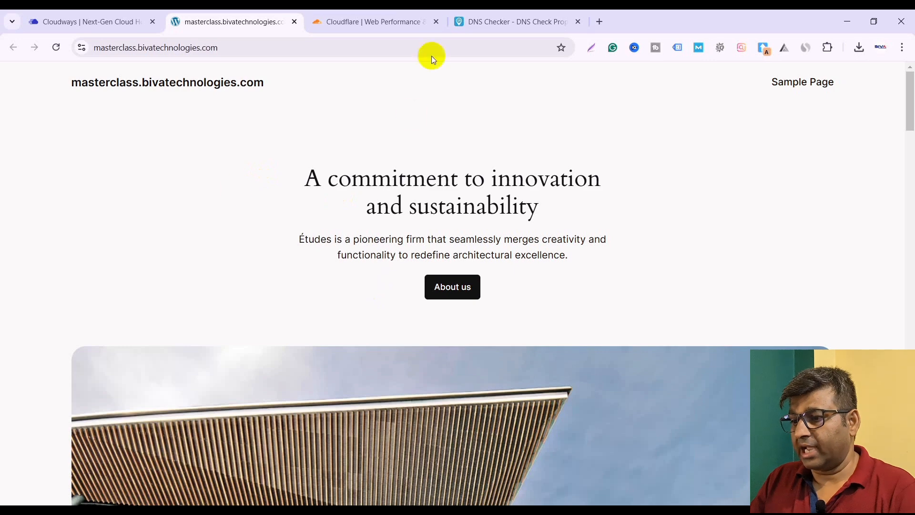
pyautogui.click(486, 23)
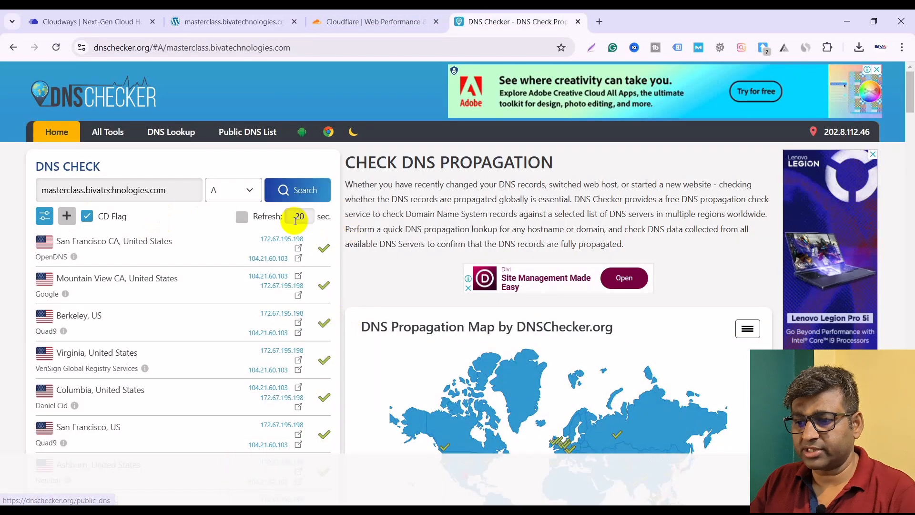
pyautogui.scroll(-2, 243, 279)
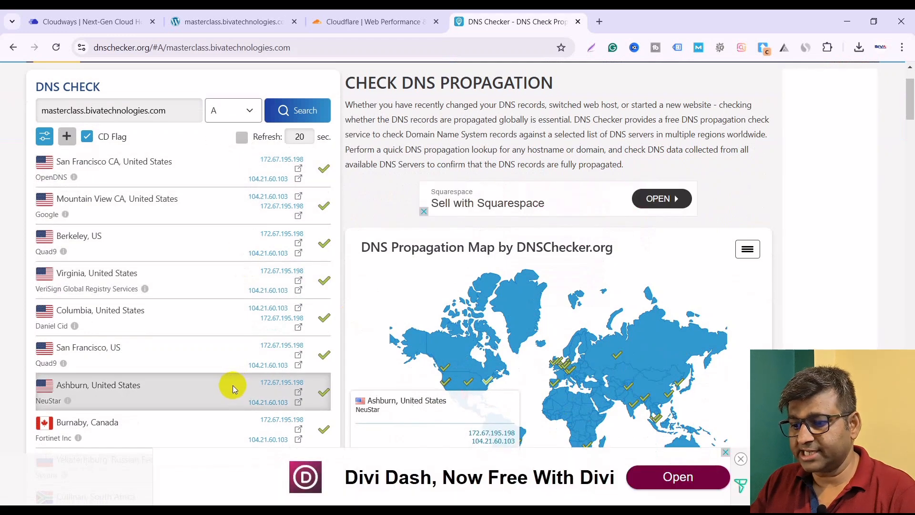
pyautogui.scroll(-14, 232, 385)
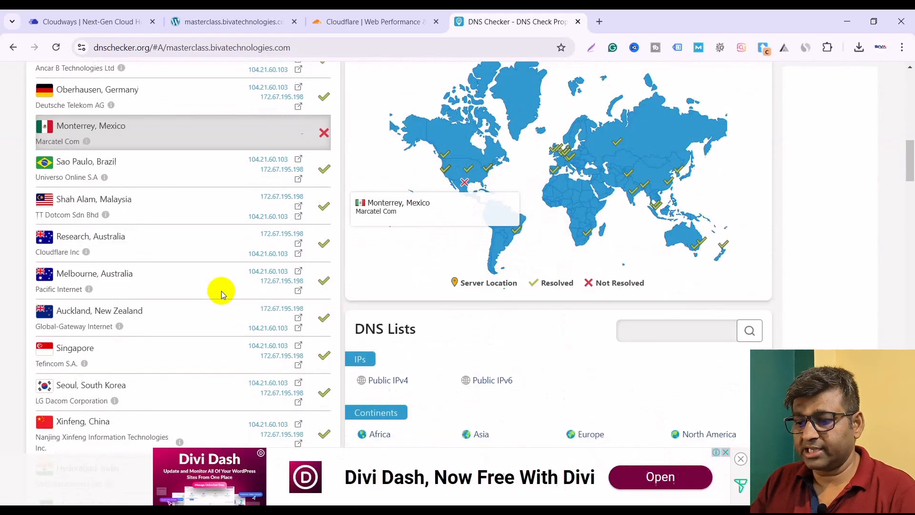
pyautogui.scroll(-4, 221, 290)
pyautogui.scroll(5, 221, 290)
pyautogui.scroll(3, 221, 290)
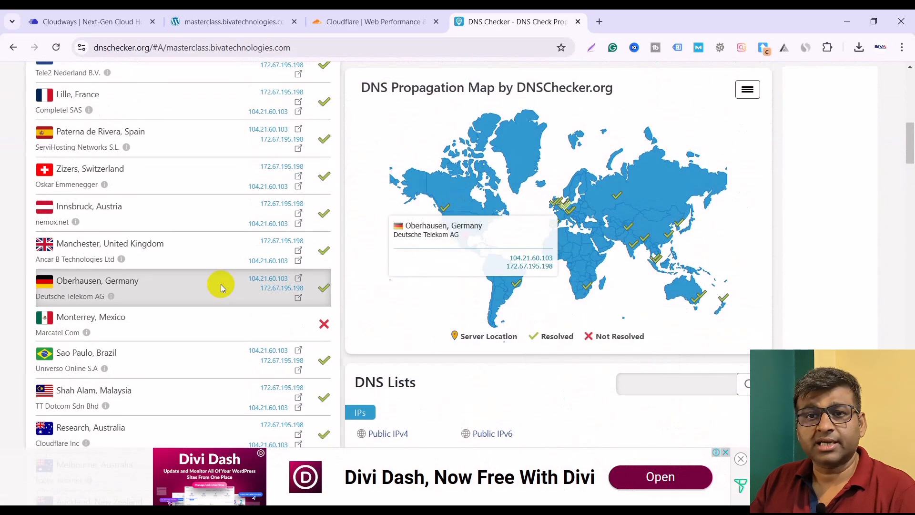
pyautogui.scroll(3, 221, 285)
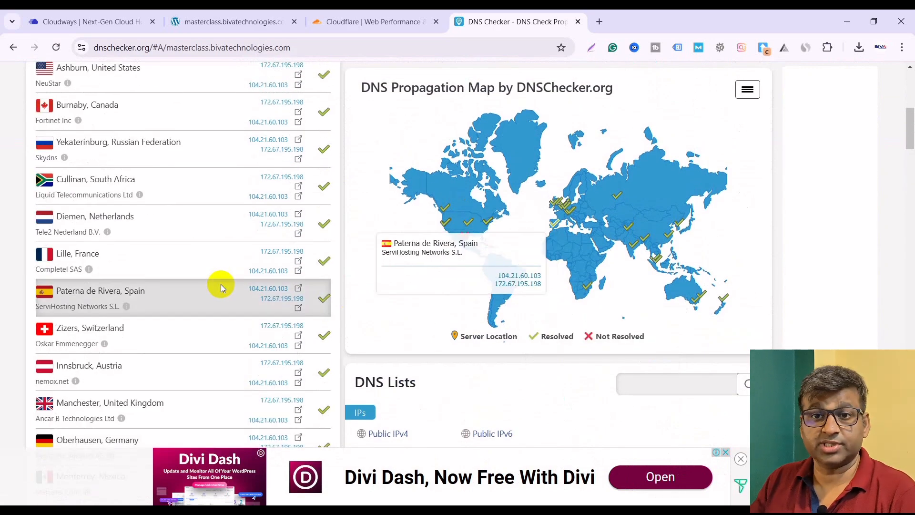
pyautogui.scroll(8, 221, 284)
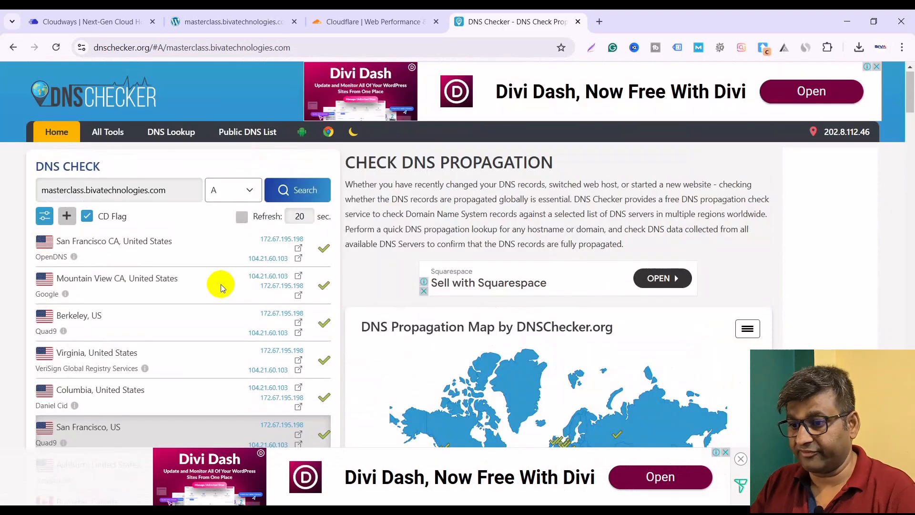
# Return to the masterclass site and open its WordPress login page at masterclass.bivatechnologies.com/wp-admin.
pyautogui.click(244, 14)
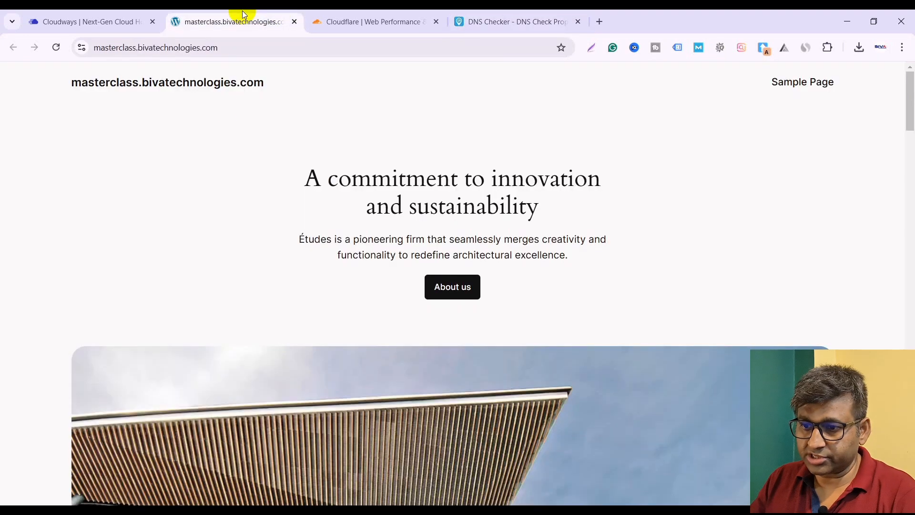
pyautogui.click(162, 91)
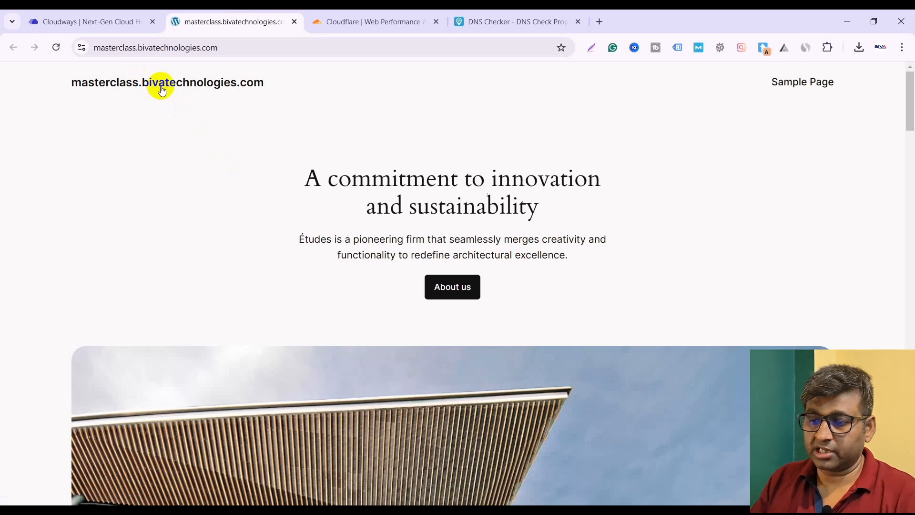
pyautogui.click(234, 41)
pyautogui.click(285, 52)
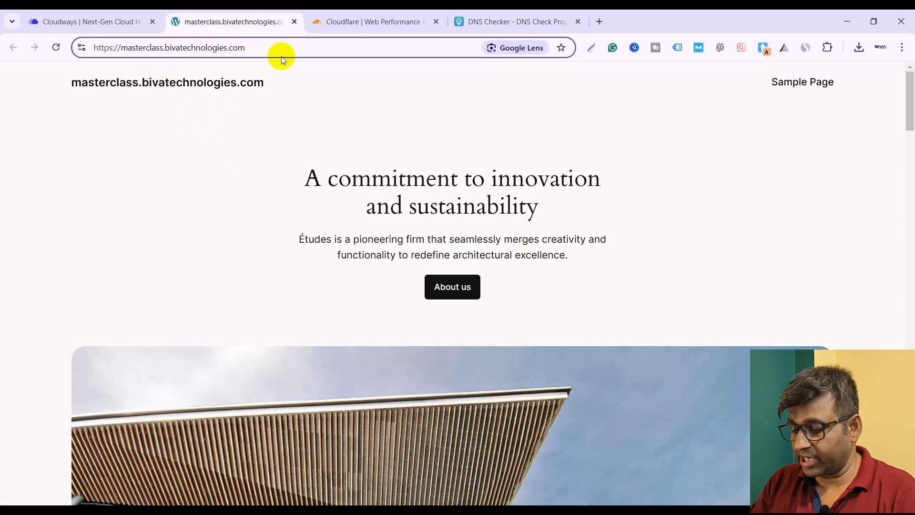
pyautogui.write('/w')
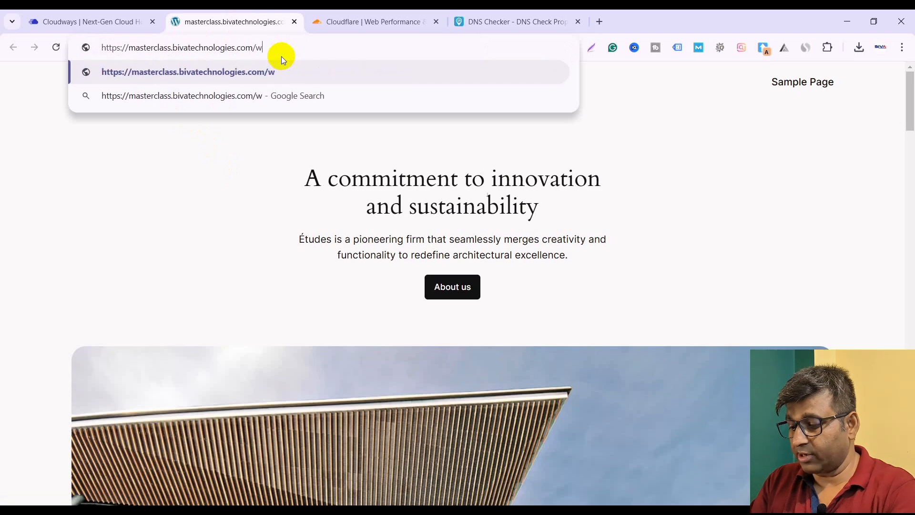
pyautogui.write('p-adm')
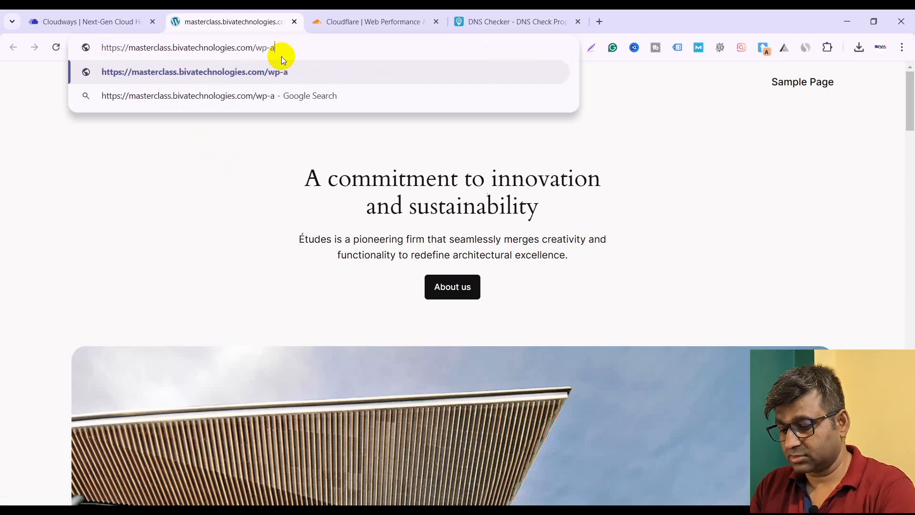
pyautogui.write('in')
pyautogui.press('Return')
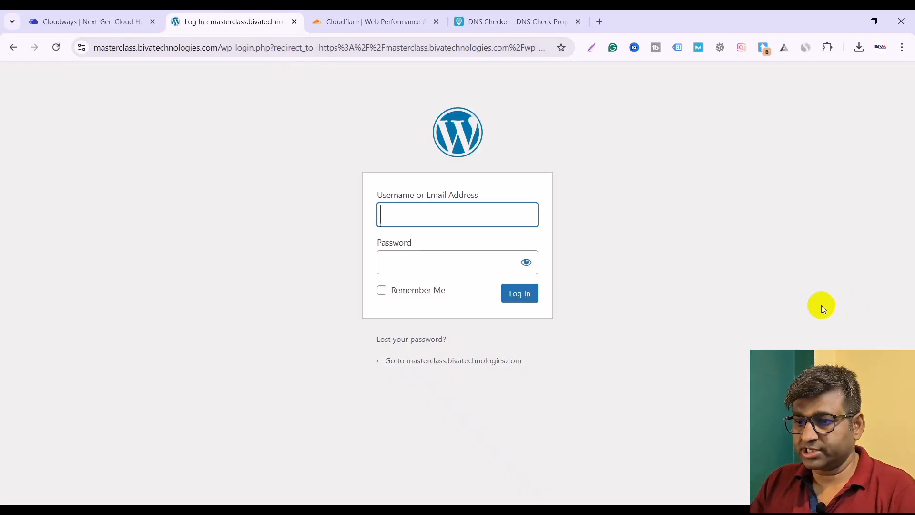
pyautogui.click(120, 21)
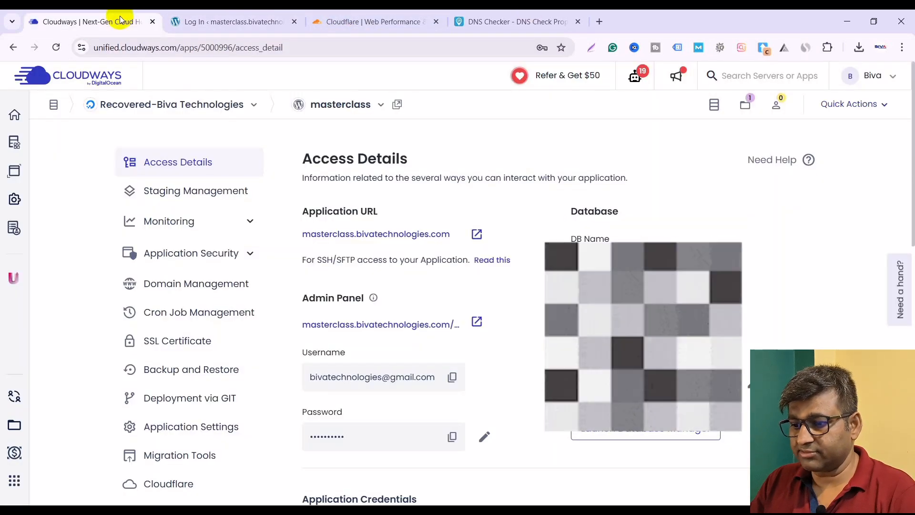
pyautogui.click(452, 376)
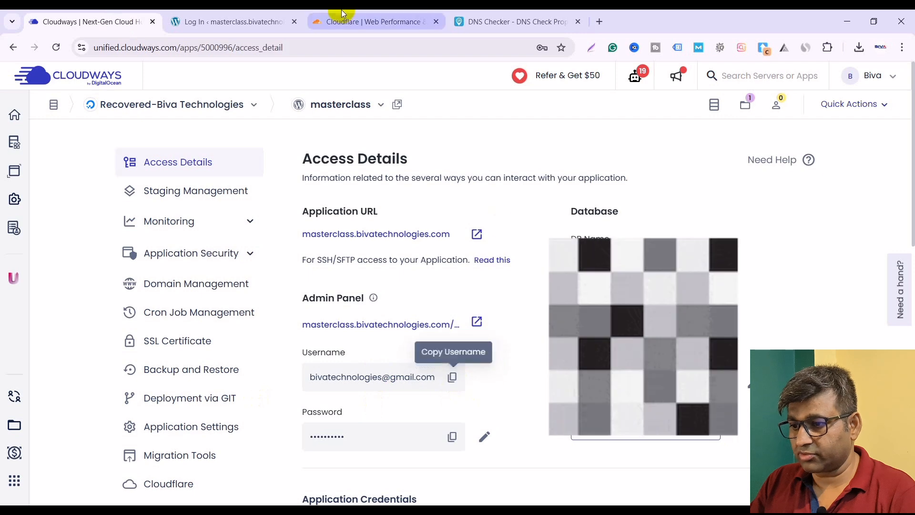
pyautogui.click(343, 15)
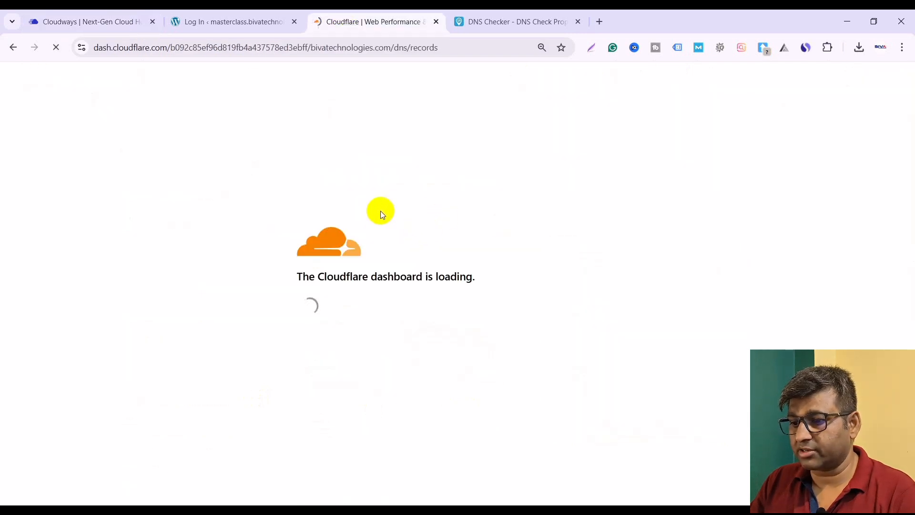
pyautogui.click(210, 19)
pyautogui.click(392, 225)
pyautogui.hotkey('ctrl', 'v')
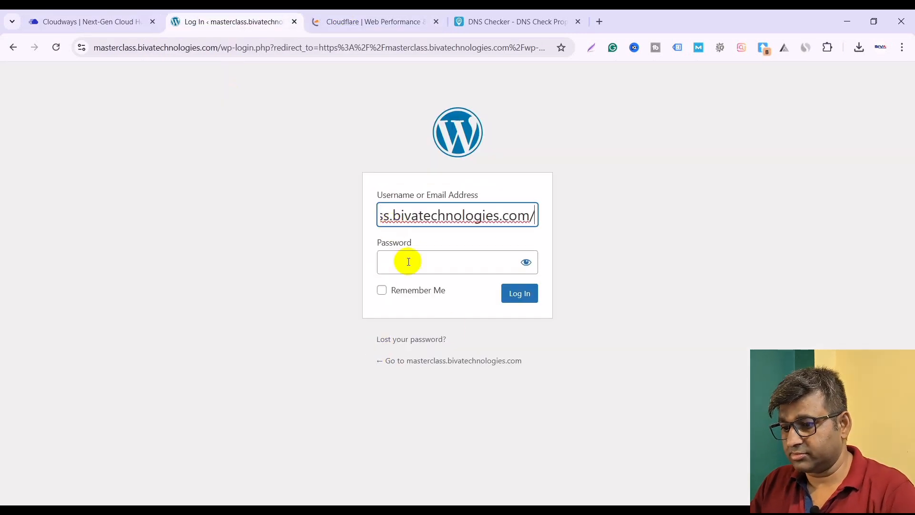
pyautogui.click(409, 262)
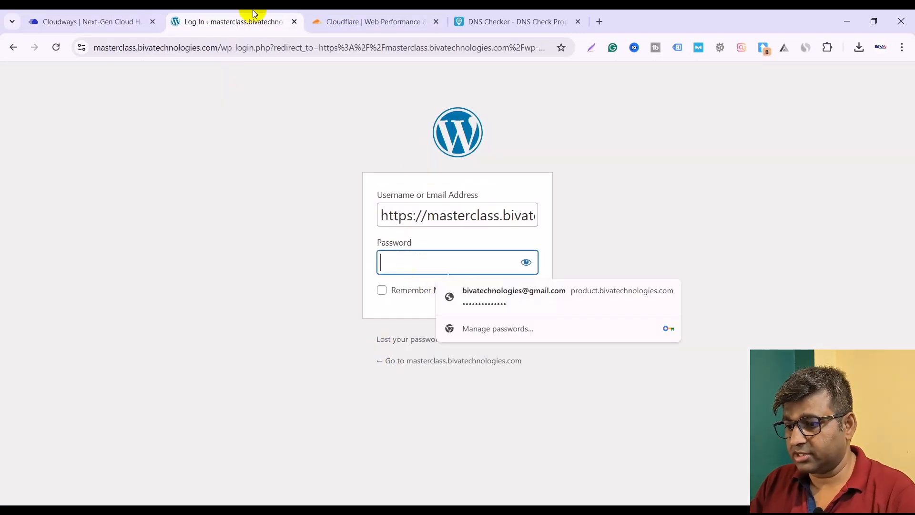
pyautogui.tripleClick(441, 218)
pyautogui.press('BackSpace')
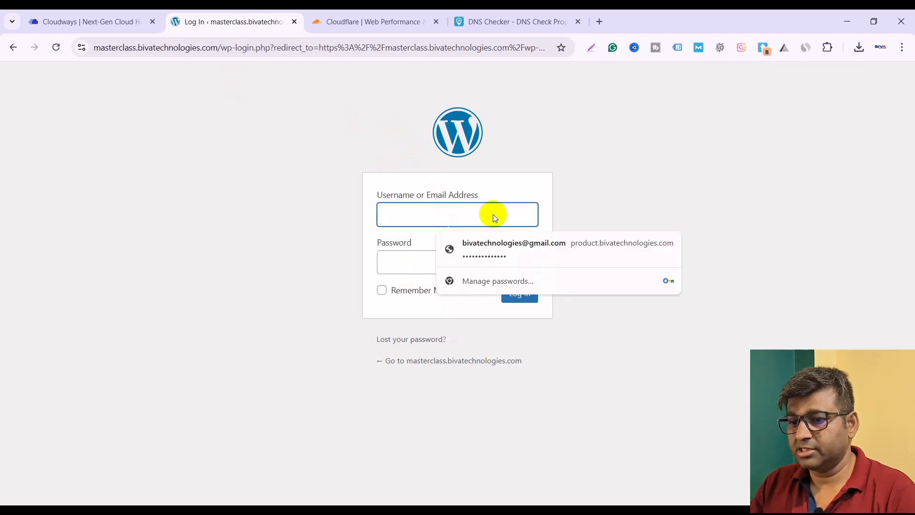
# Copy the admin panel username from the Cloudways access details and enter it as the WordPress login username.
pyautogui.click(113, 21)
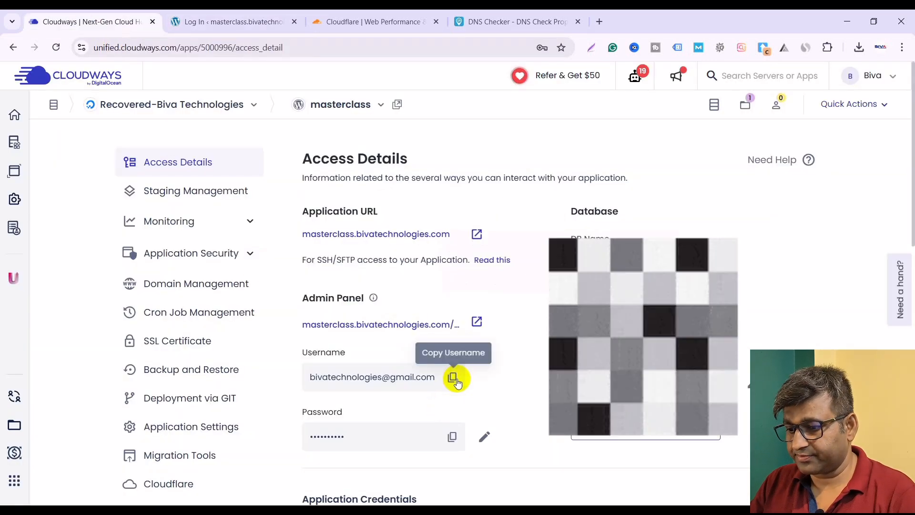
pyautogui.click(451, 377)
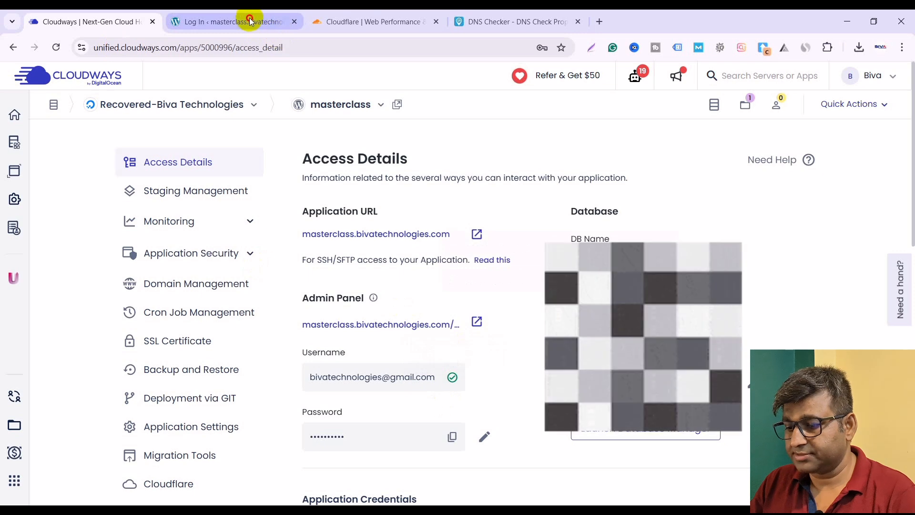
pyautogui.click(249, 20)
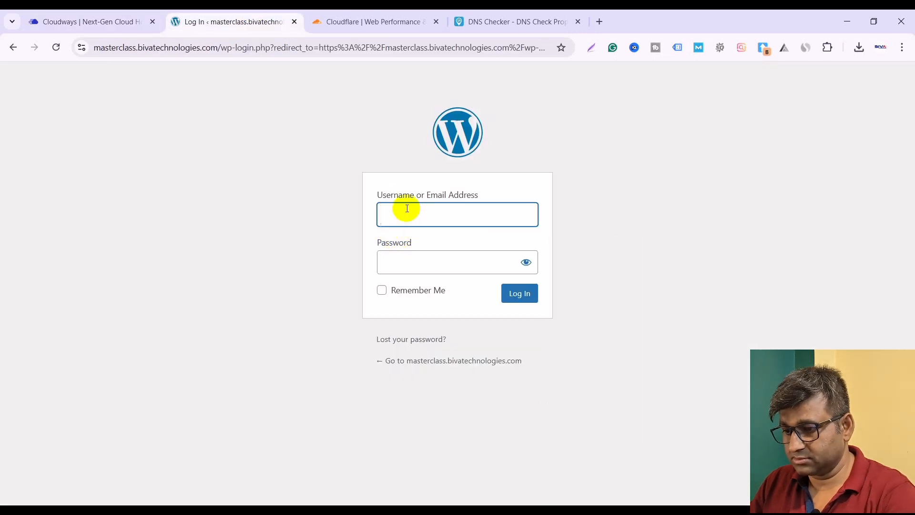
pyautogui.hotkey('ctrl', 'v')
pyautogui.press('Tab')
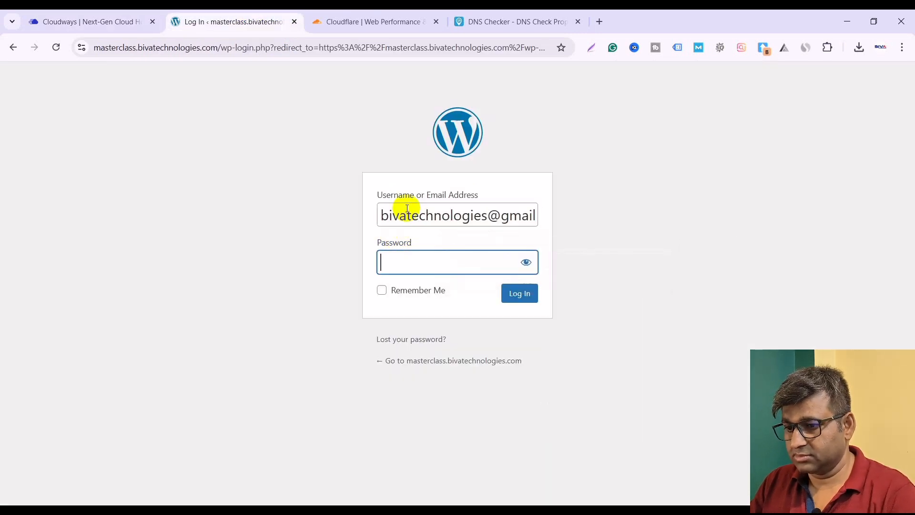
# Log in to WordPress with the admin panel password copied from the Cloudways access details, and decline saving it in the browser.
pyautogui.click(28, 21)
pyautogui.click(453, 437)
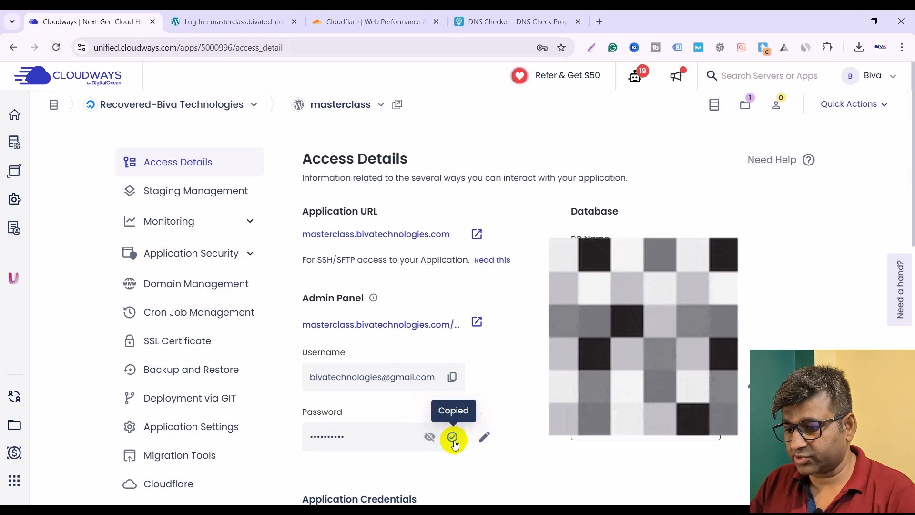
pyautogui.click(196, 20)
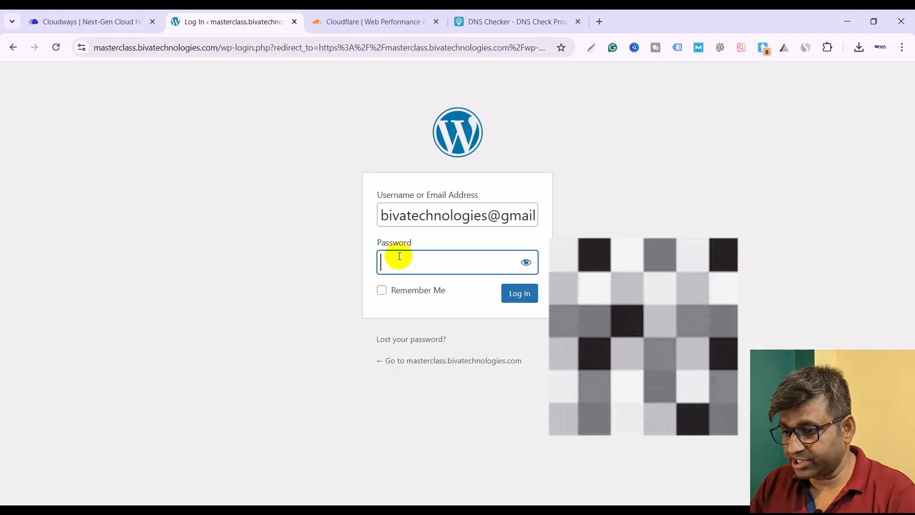
pyautogui.hotkey('ctrl', 'v')
pyautogui.click(518, 299)
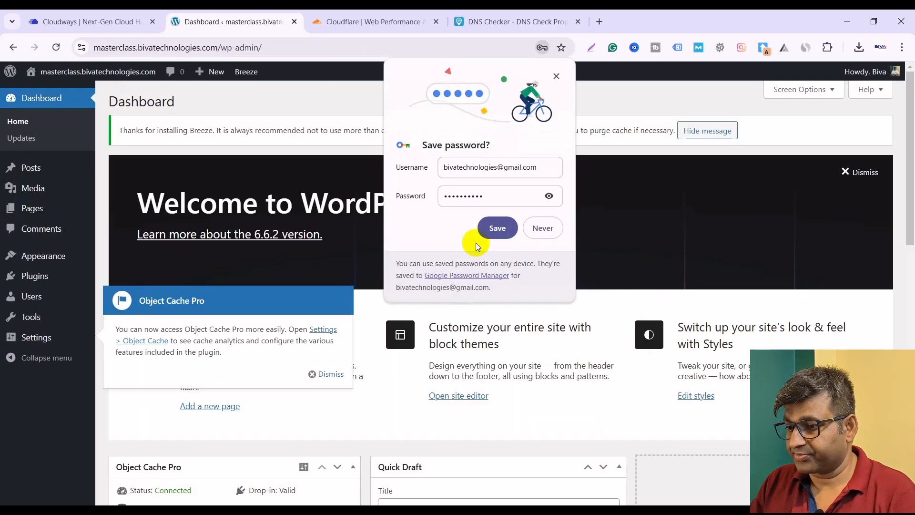
pyautogui.click(546, 233)
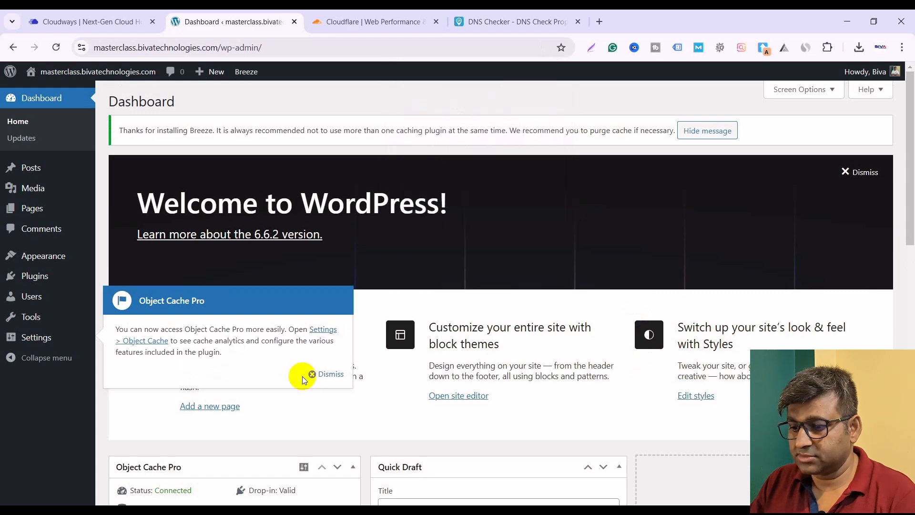
# Dismiss the Object Cache Pro notice and look over the WordPress dashboard.
pyautogui.click(328, 374)
pyautogui.scroll(-1, 388, 291)
pyautogui.scroll(-5, 388, 292)
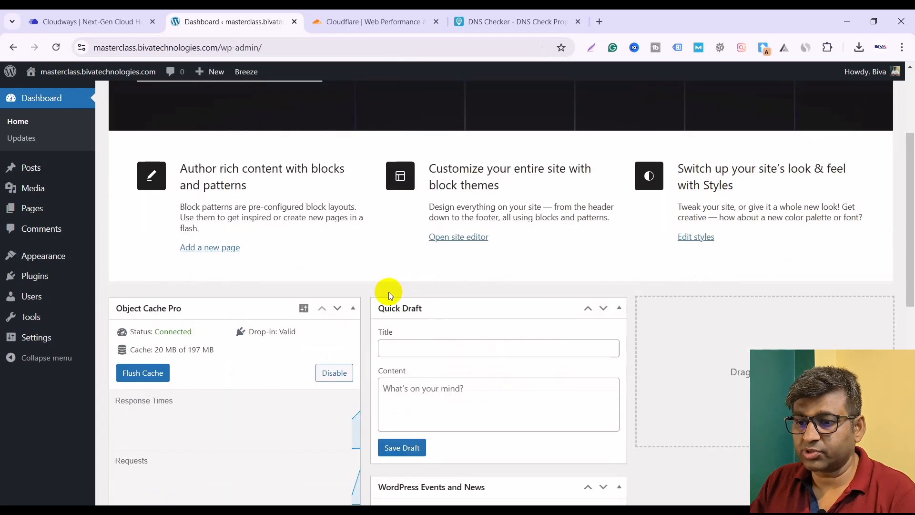
pyautogui.scroll(7, 387, 293)
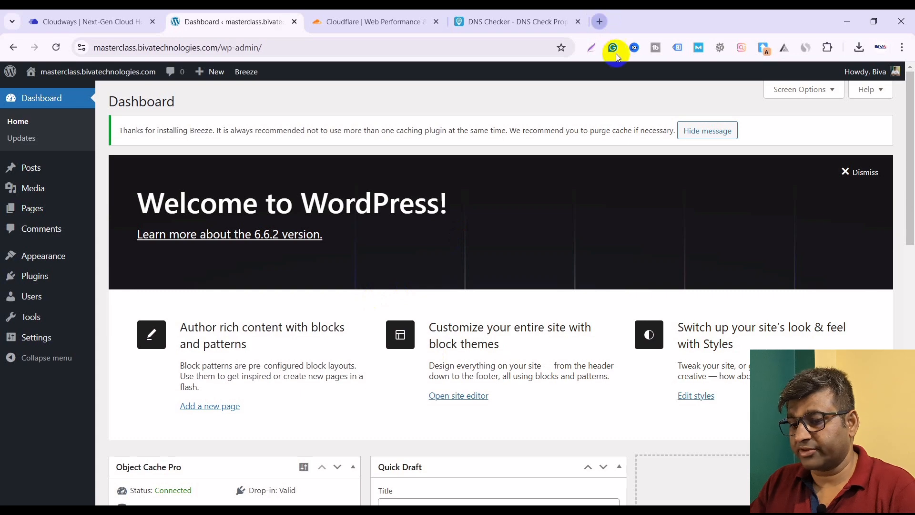
# Open bivatechnologies.com in a new tab and look through its homepage as an example of a designed site.
pyautogui.hotkey('ctrl', 't')
pyautogui.write('biva')
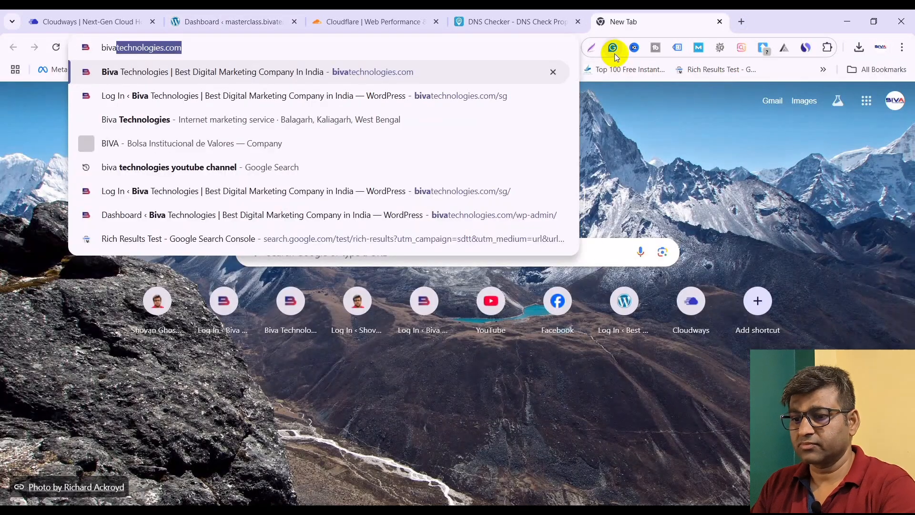
pyautogui.press('Return')
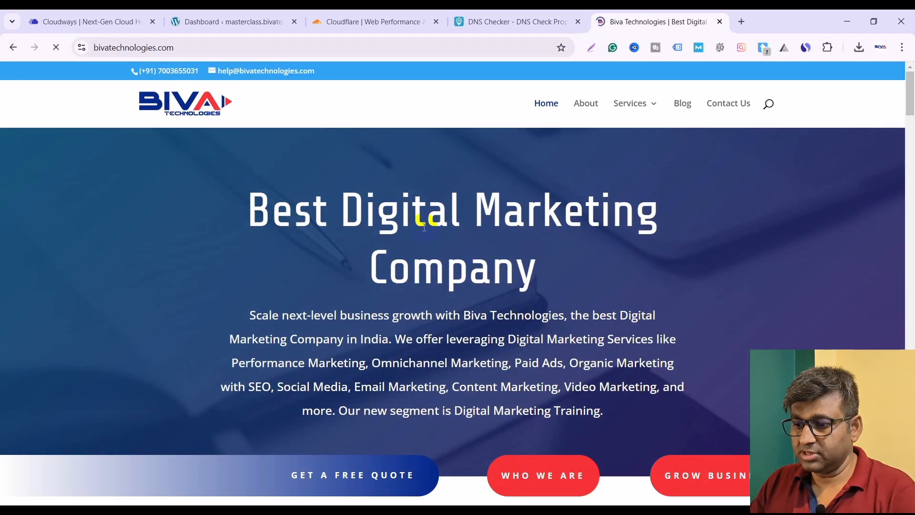
pyautogui.scroll(-10, 278, 255)
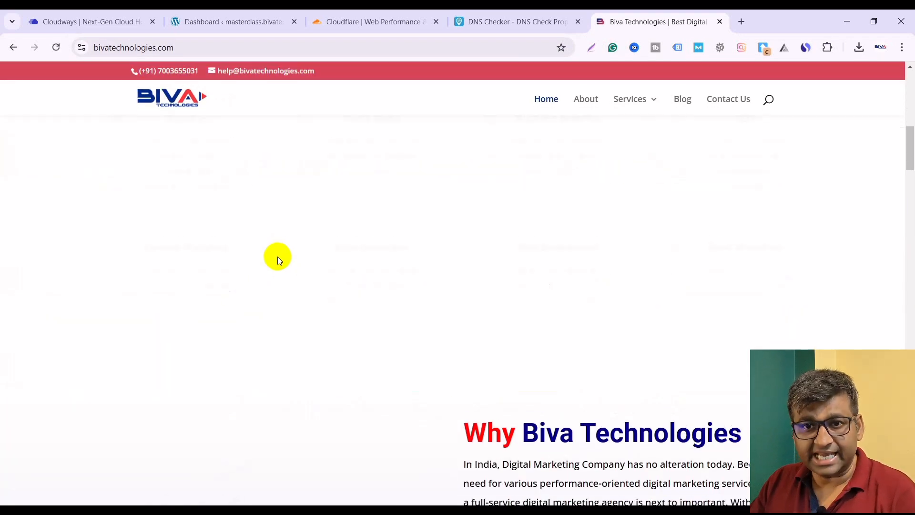
pyautogui.scroll(-10, 278, 257)
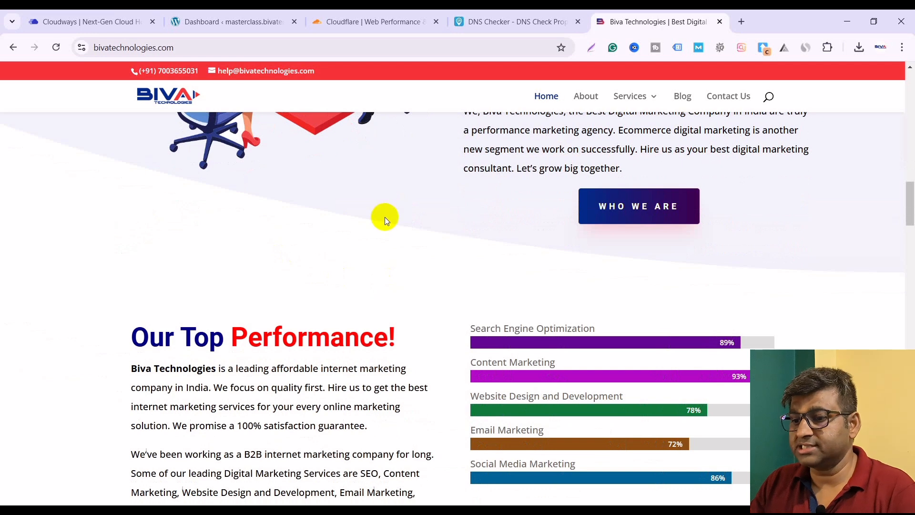
# From the WordPress dashboard, open the live masterclass.bivatechnologies.com site in a new tab and view it.
pyautogui.click(187, 21)
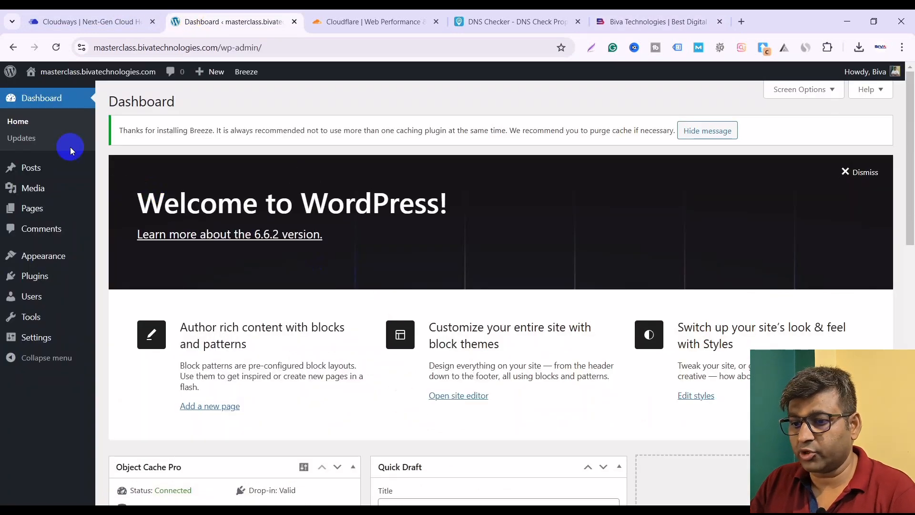
pyautogui.moveTo(42, 76)
pyautogui.rightClick(47, 94)
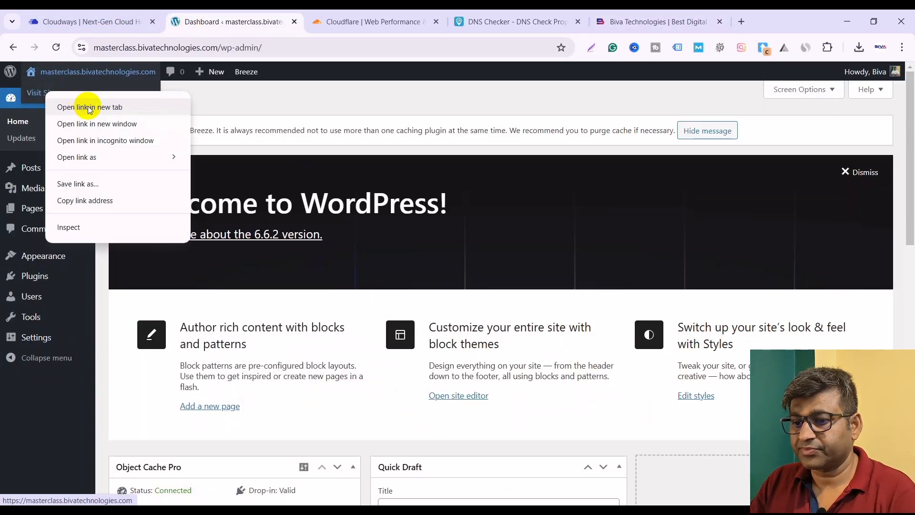
pyautogui.click(61, 108)
pyautogui.click(334, 22)
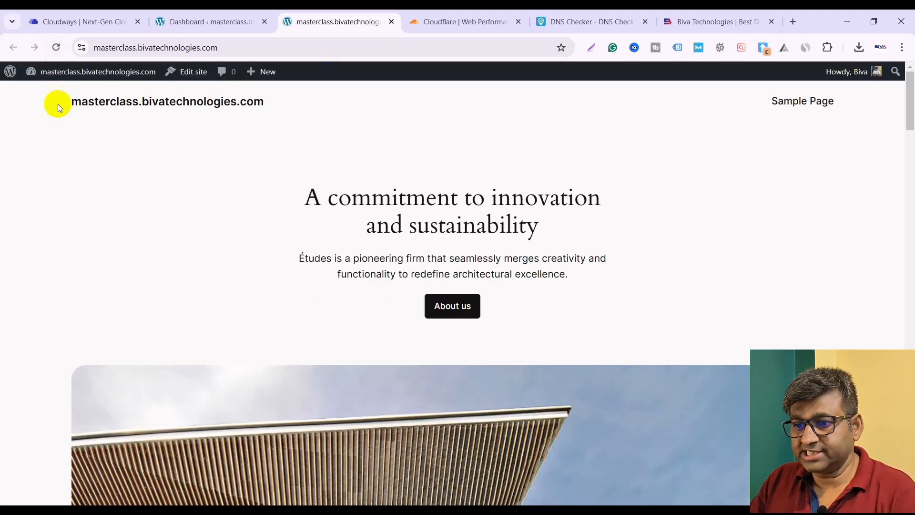
# Examine the masterclass site's title, Sample Page link and default homepage sections, and return to the WordPress dashboard.
pyautogui.moveTo(58, 104); pyautogui.dragTo(296, 109)
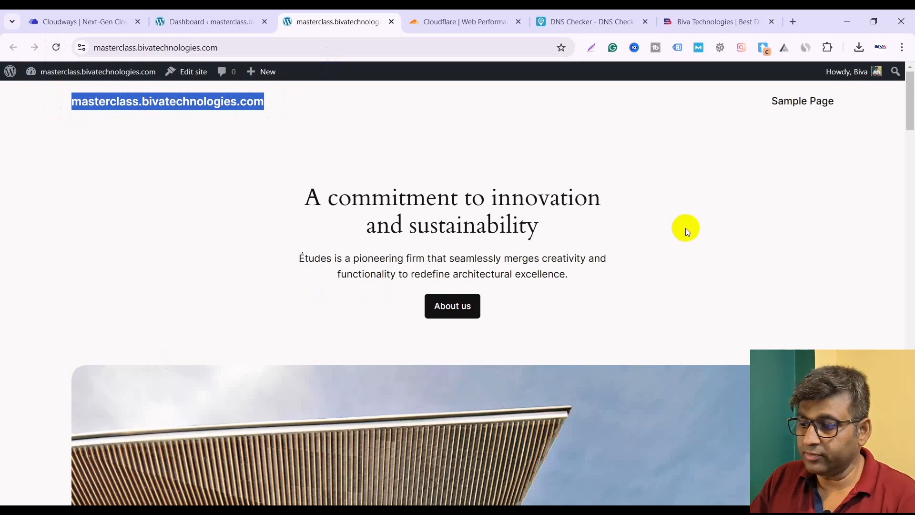
pyautogui.moveTo(757, 98); pyautogui.dragTo(856, 110)
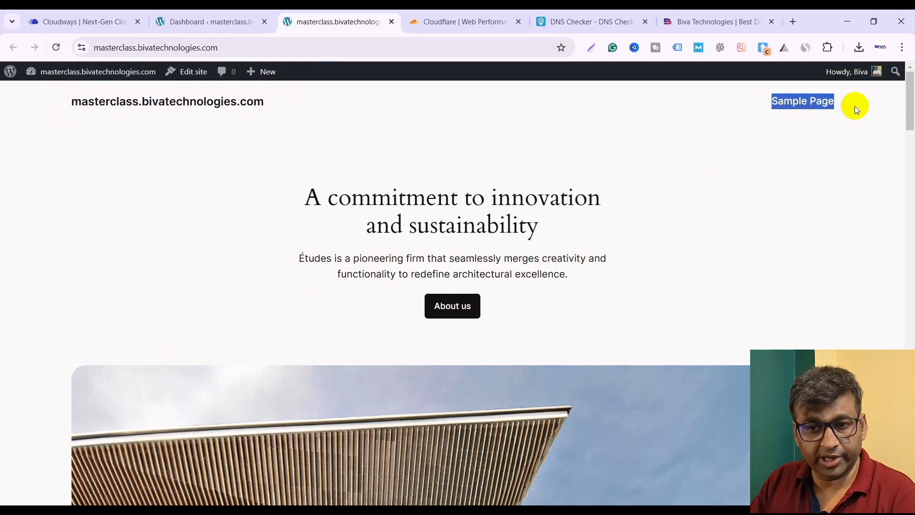
pyautogui.scroll(-15, 294, 427)
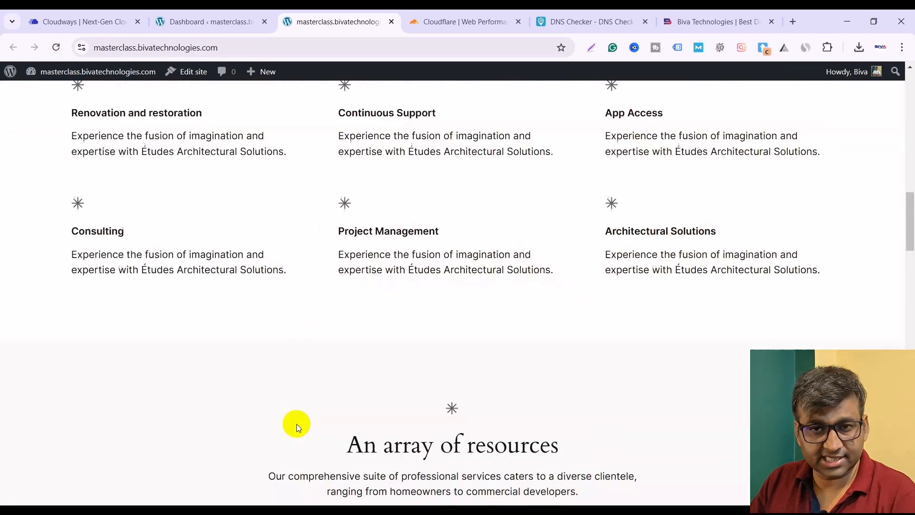
pyautogui.scroll(-4, 295, 421)
pyautogui.scroll(10, 293, 416)
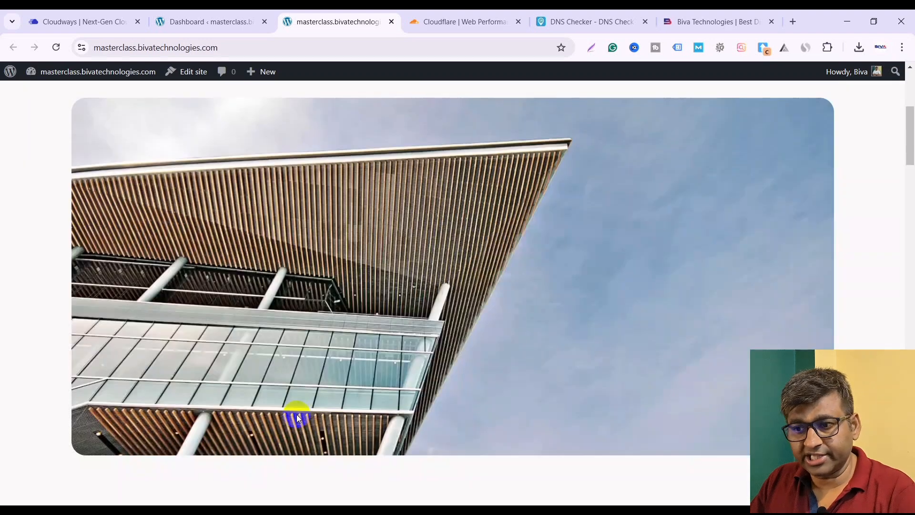
pyautogui.scroll(5, 297, 414)
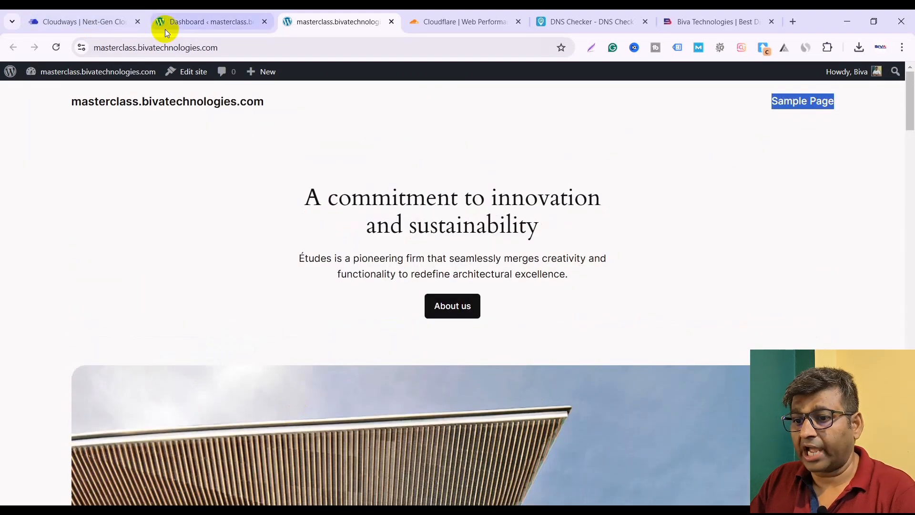
pyautogui.click(79, 19)
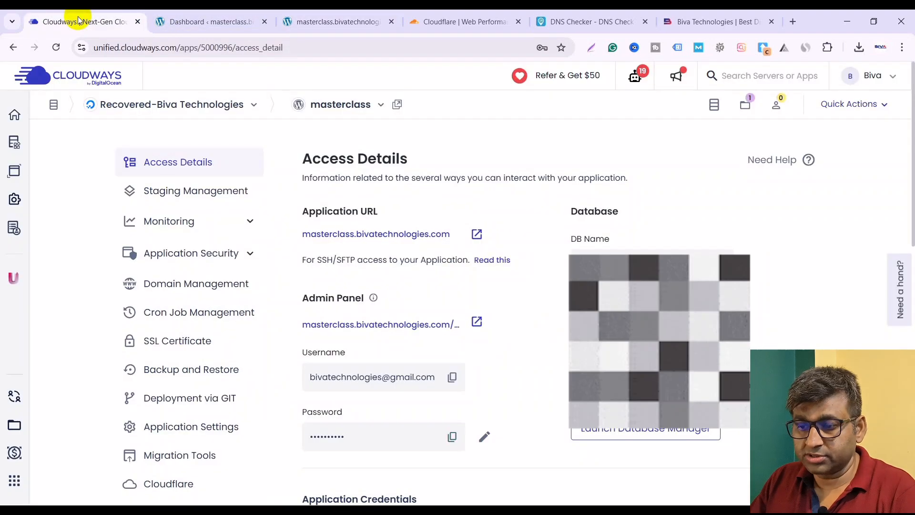
pyautogui.click(220, 20)
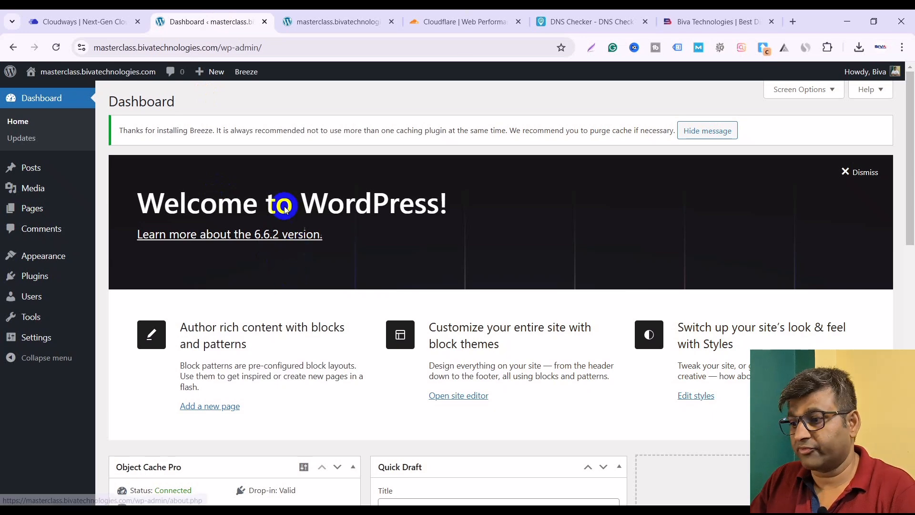
# In a new tab, search Google for "elegent theme" and open the Elegant Themes members area.
pyautogui.click(794, 21)
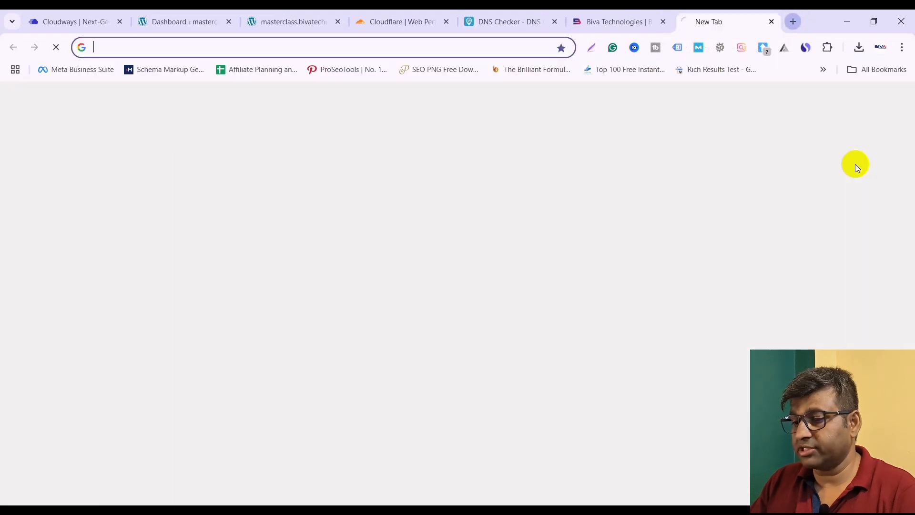
pyautogui.write('elegent')
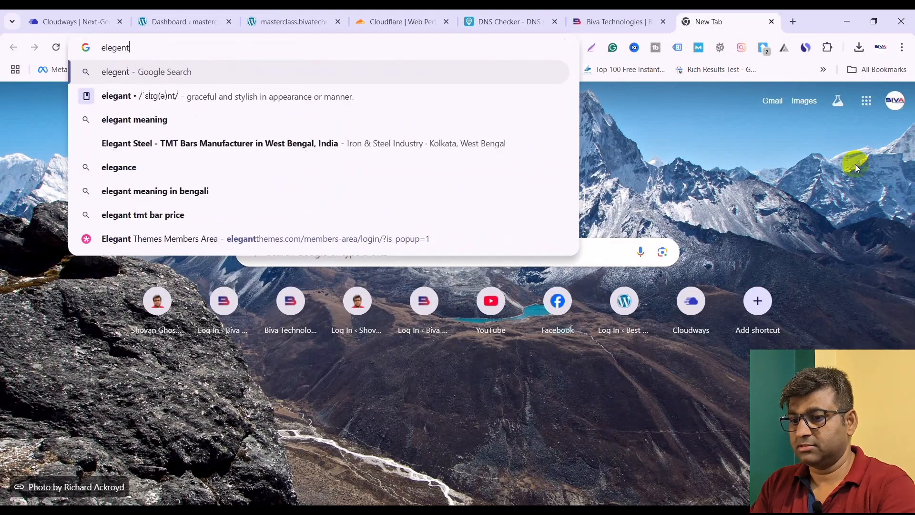
pyautogui.press('Return')
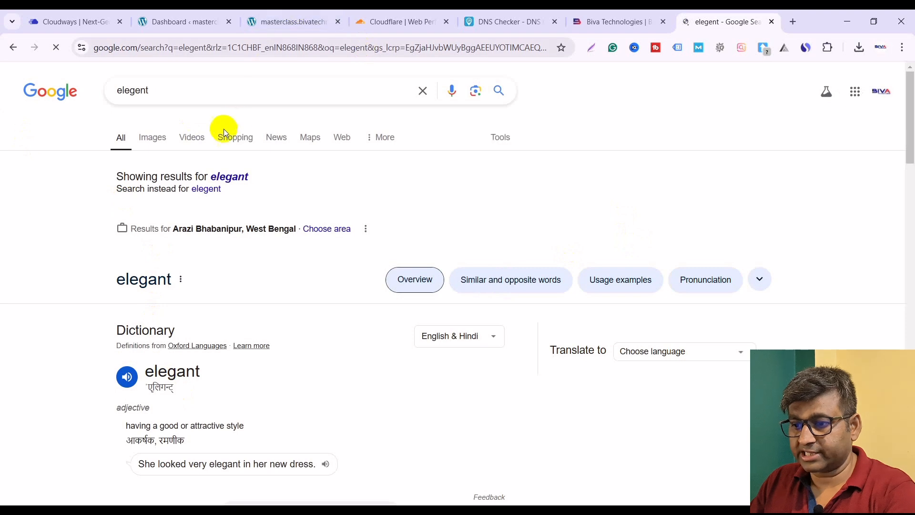
pyautogui.click(214, 95)
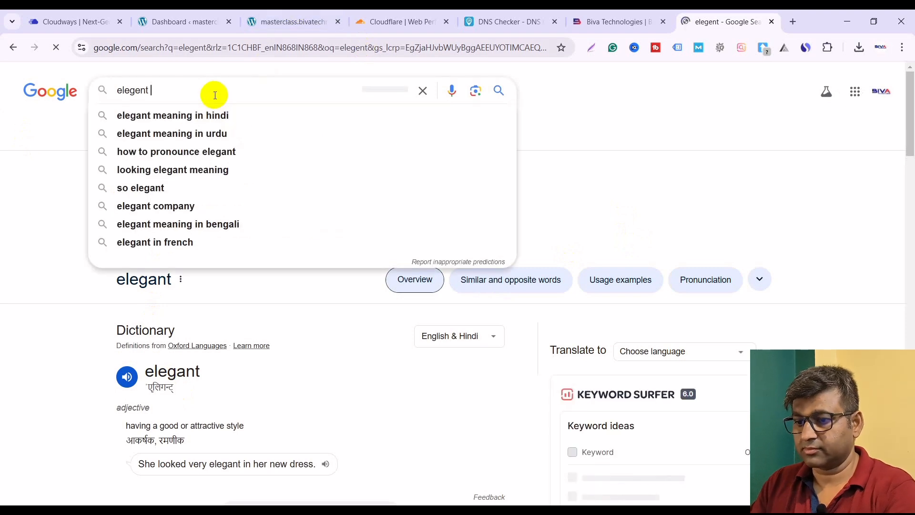
pyautogui.write('theme')
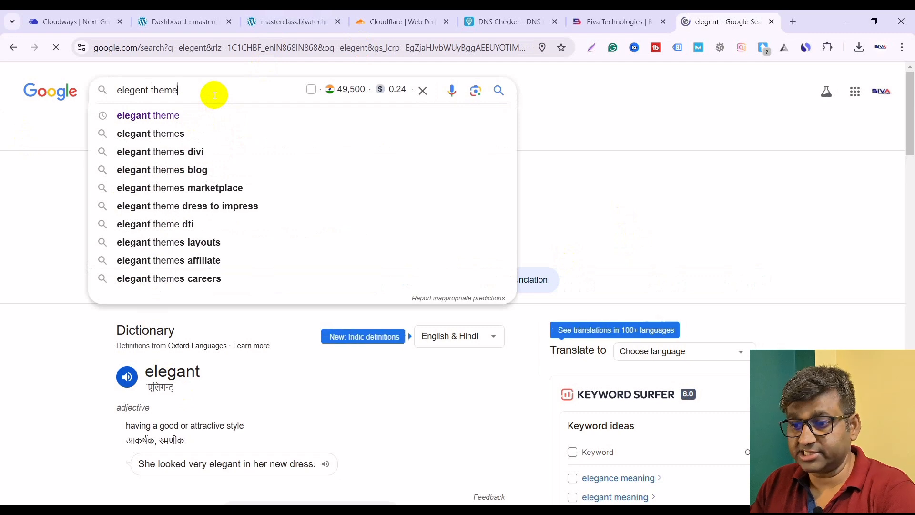
pyautogui.press('Return')
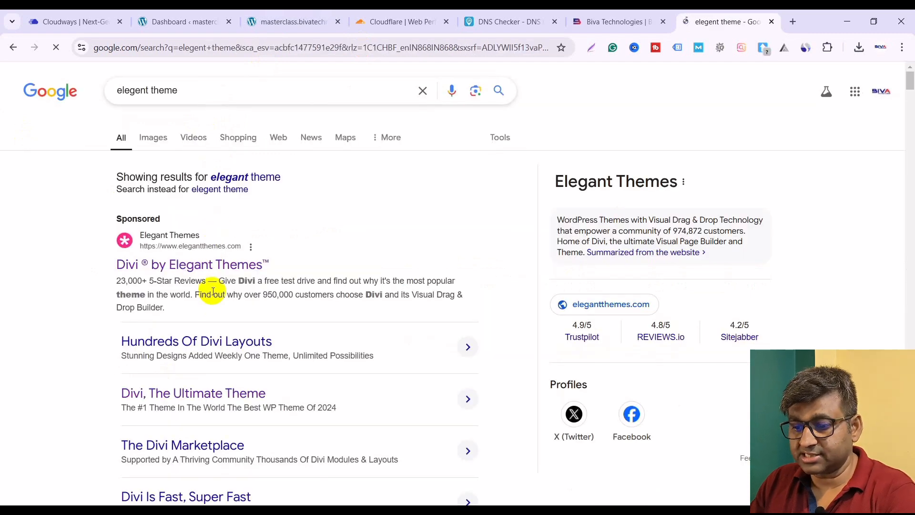
pyautogui.scroll(-5, 212, 298)
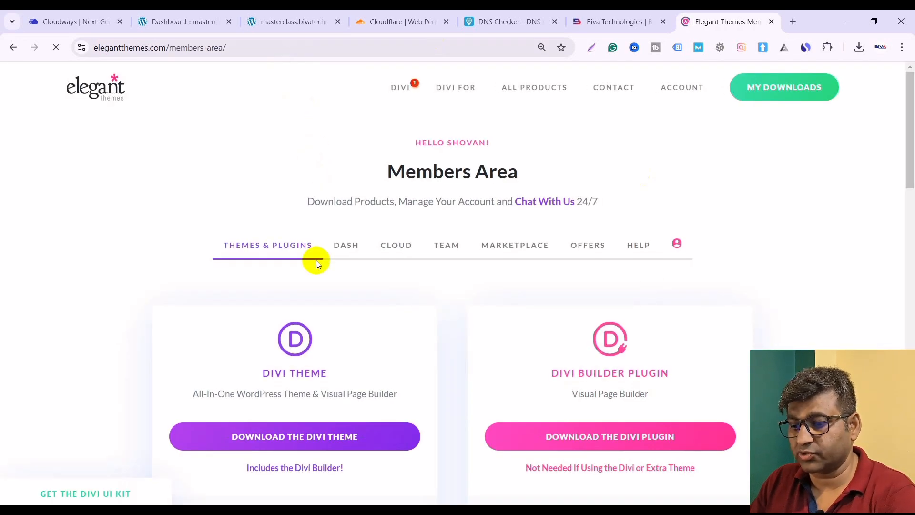
# Find the Divi theme download in the members area and open the account's username and API key page.
pyautogui.scroll(-3, 380, 382)
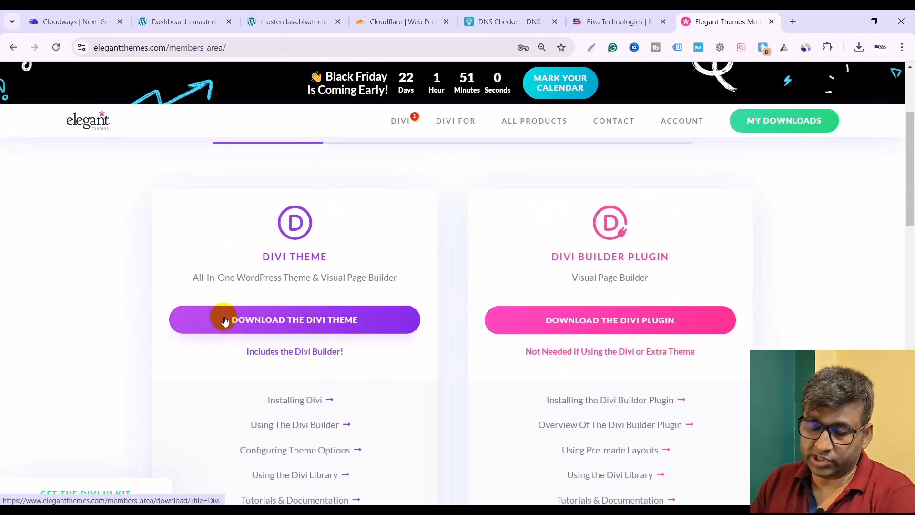
pyautogui.moveTo(680, 119)
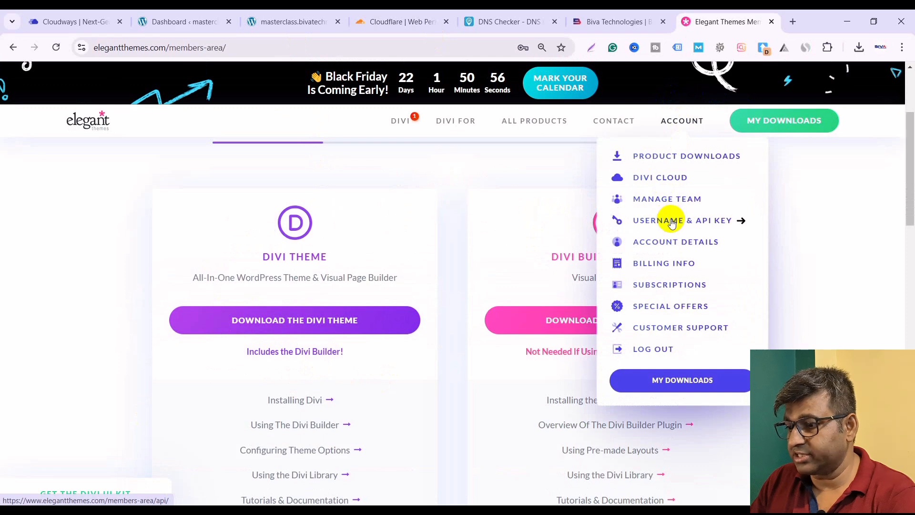
pyautogui.click(670, 220)
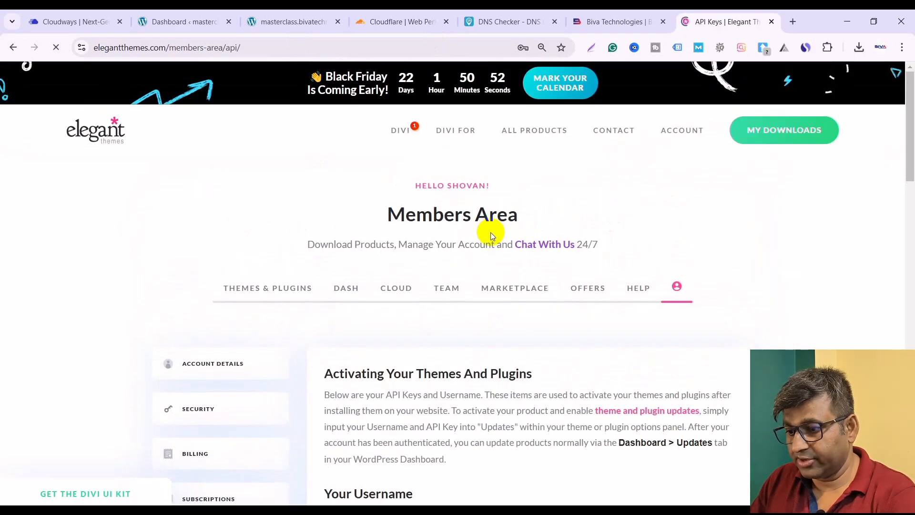
# Generate a new Elegant Themes API key under Add To My Keys, labelled "Biva Technologies Masterclass", and select the generated key.
pyautogui.scroll(-5, 491, 234)
pyautogui.scroll(-15, 493, 236)
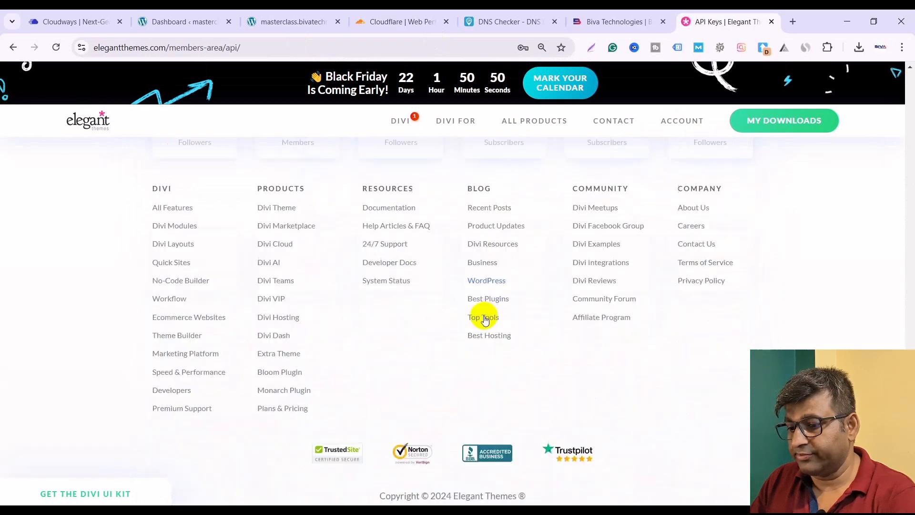
pyautogui.scroll(4, 483, 317)
pyautogui.click(411, 212)
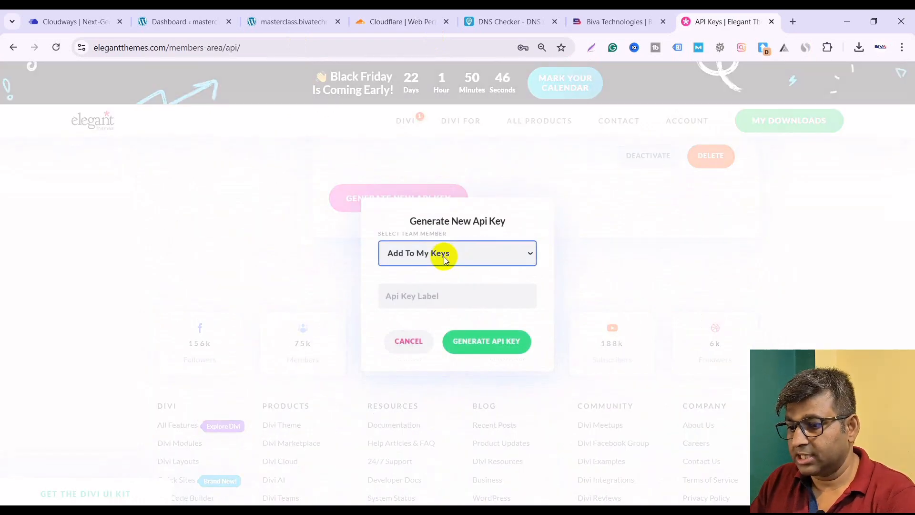
pyautogui.click(436, 296)
pyautogui.write('Masterclass')
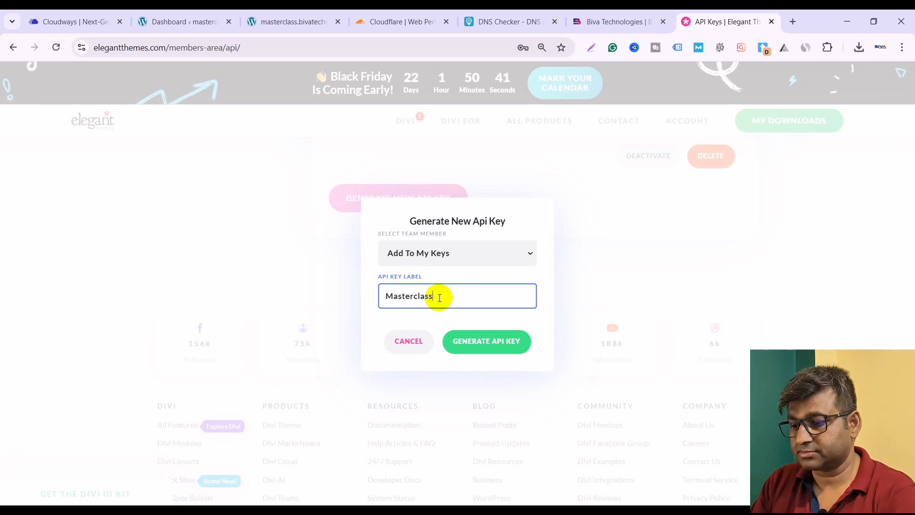
pyautogui.press('Left')
pyautogui.press('Home')
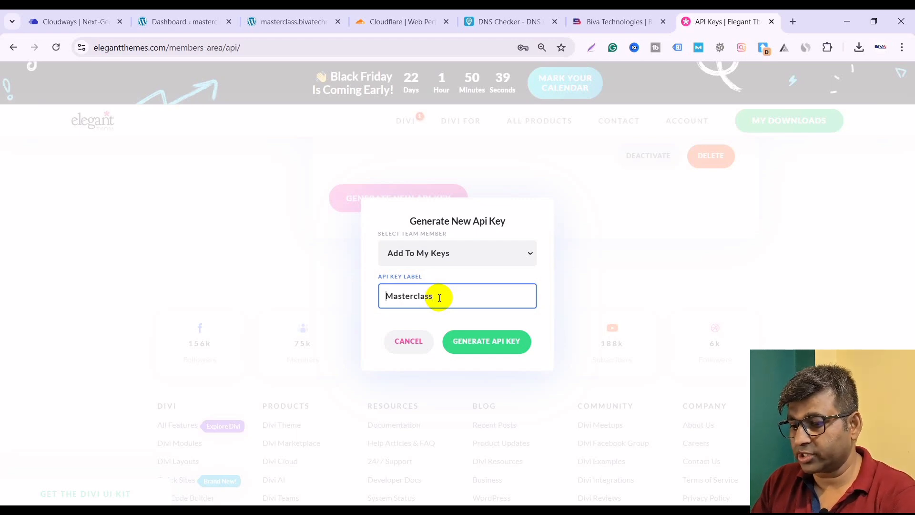
pyautogui.write('Biva Technologies')
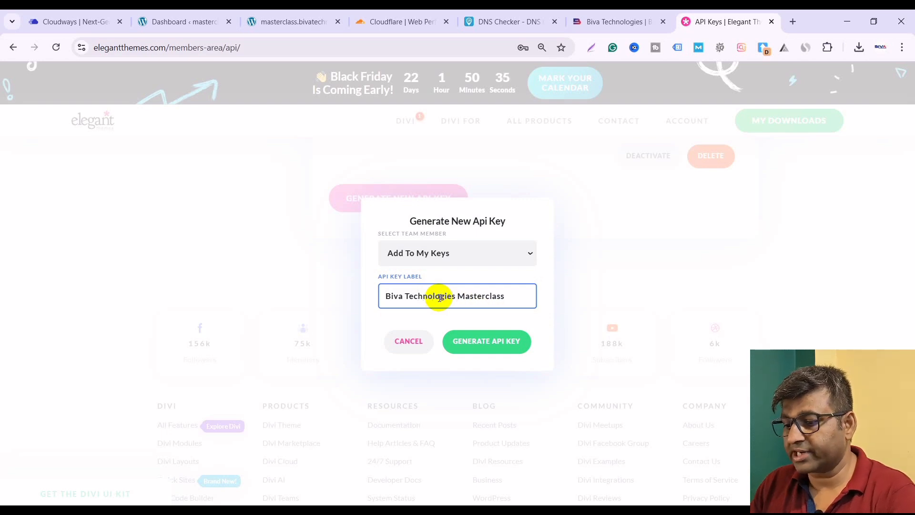
pyautogui.click(483, 344)
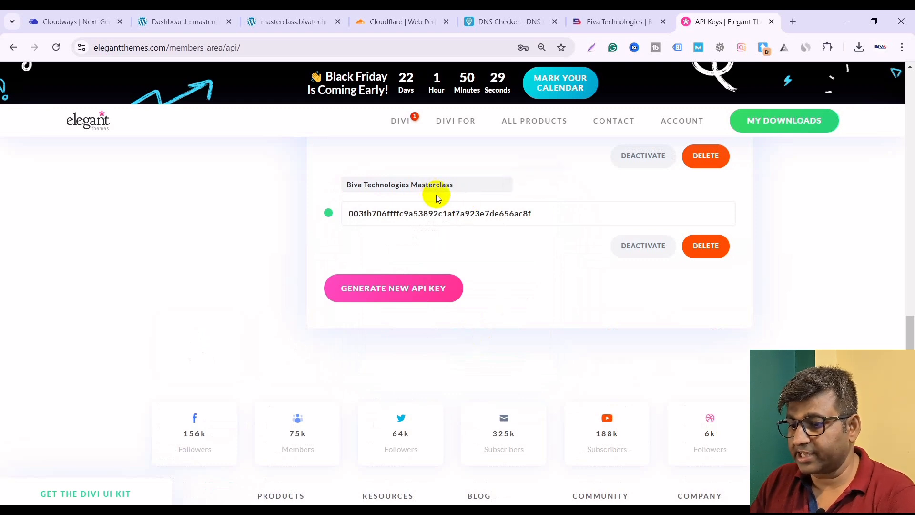
pyautogui.click(453, 217)
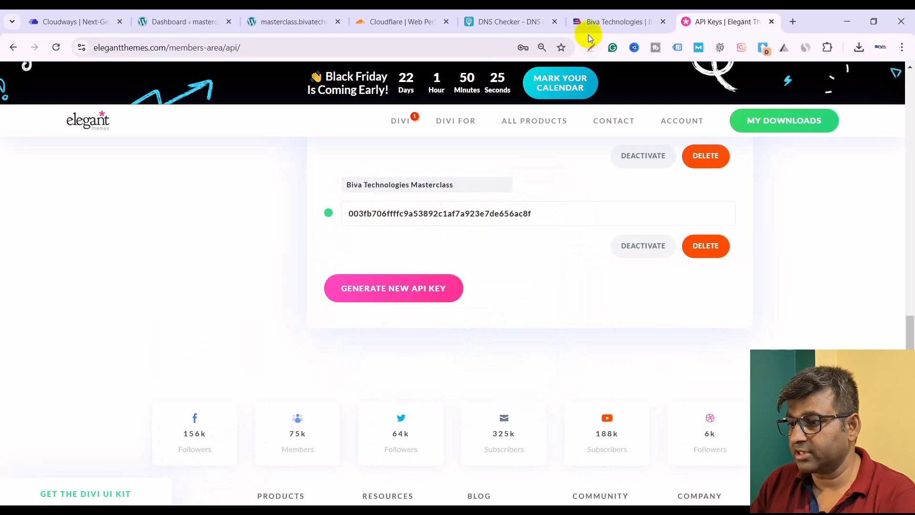
# Return to the masterclass site's WordPress admin, open the installed themes and delete Twenty Twenty-Three.
pyautogui.click(177, 18)
pyautogui.moveTo(50, 256)
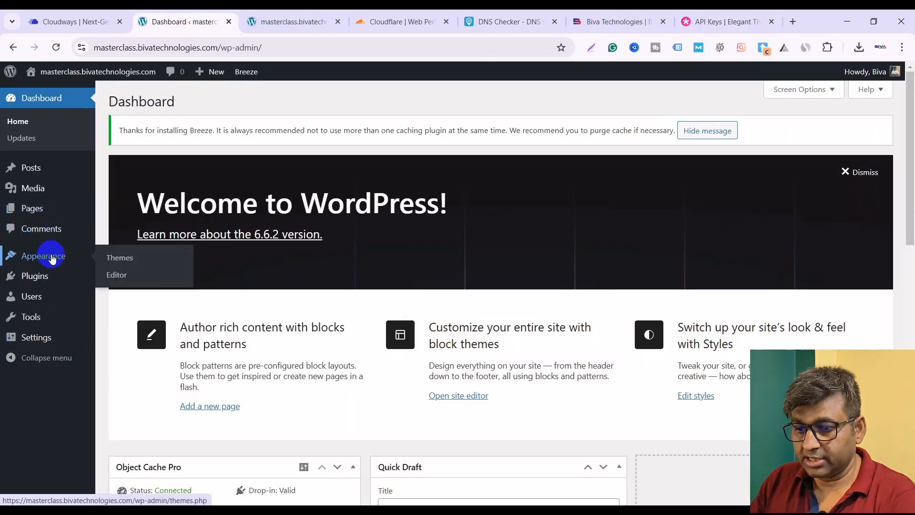
pyautogui.click(133, 260)
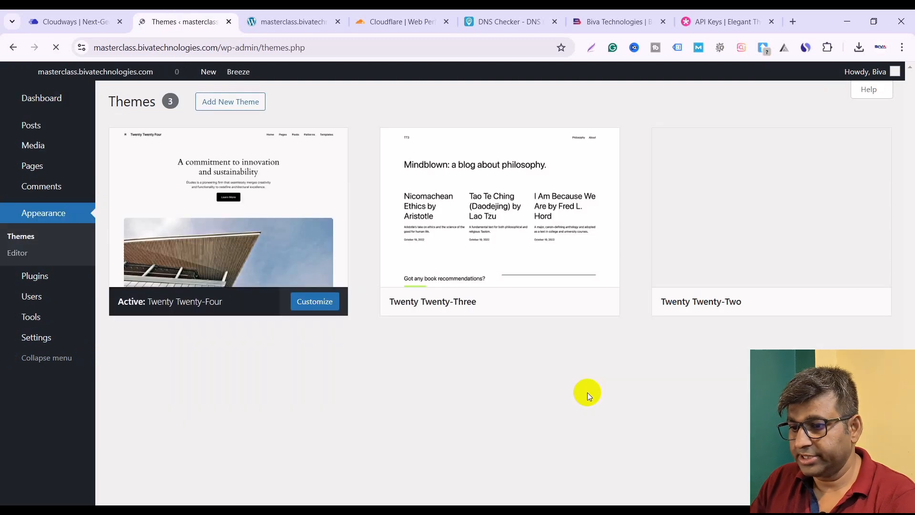
pyautogui.click(520, 277)
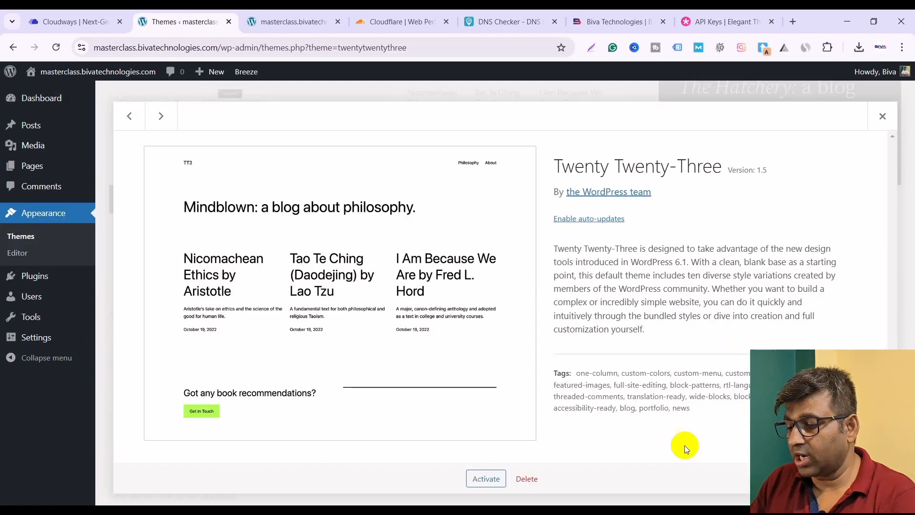
pyautogui.click(527, 479)
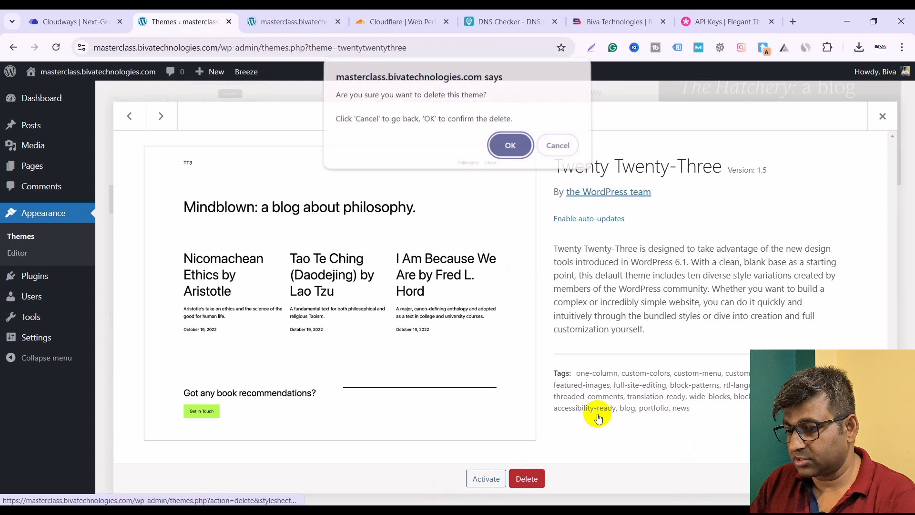
pyautogui.click(509, 147)
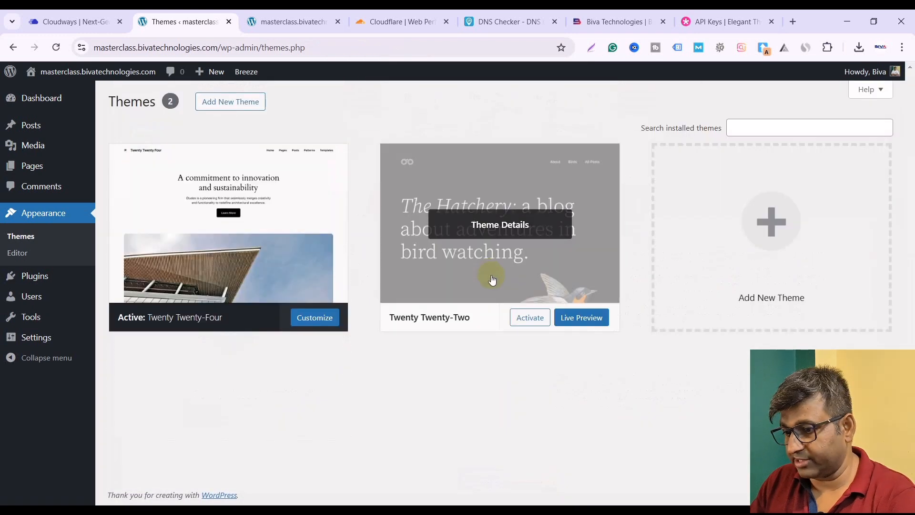
# Delete the inactive Twenty Twenty-Two theme and confirm the deletion.
pyautogui.click(488, 276)
pyautogui.click(527, 479)
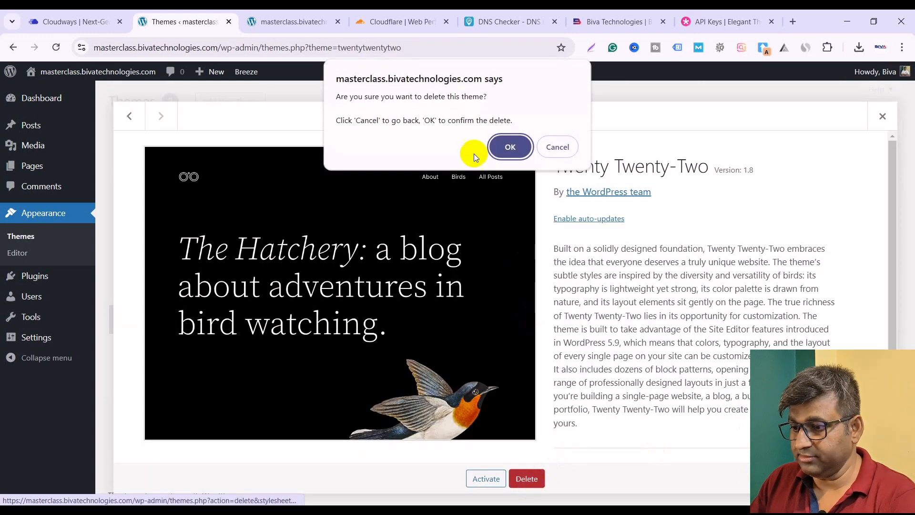
pyautogui.click(517, 146)
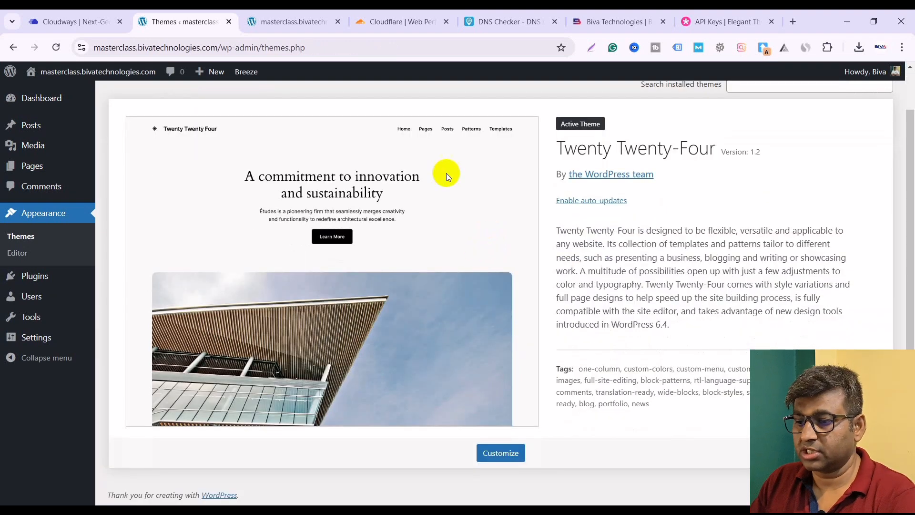
# Add a new theme by uploading Divi (1).zip from the Downloads folder and install it.
pyautogui.scroll(1, 446, 173)
pyautogui.click(218, 102)
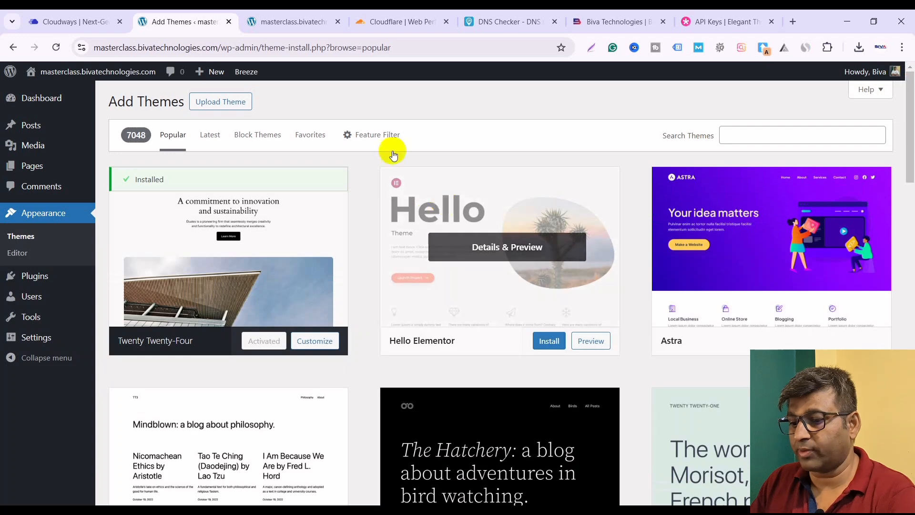
pyautogui.click(213, 104)
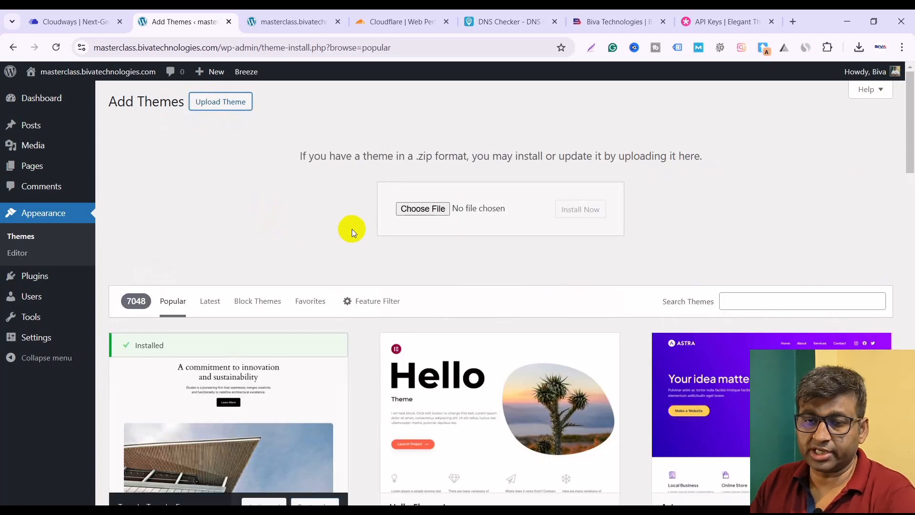
pyautogui.click(411, 208)
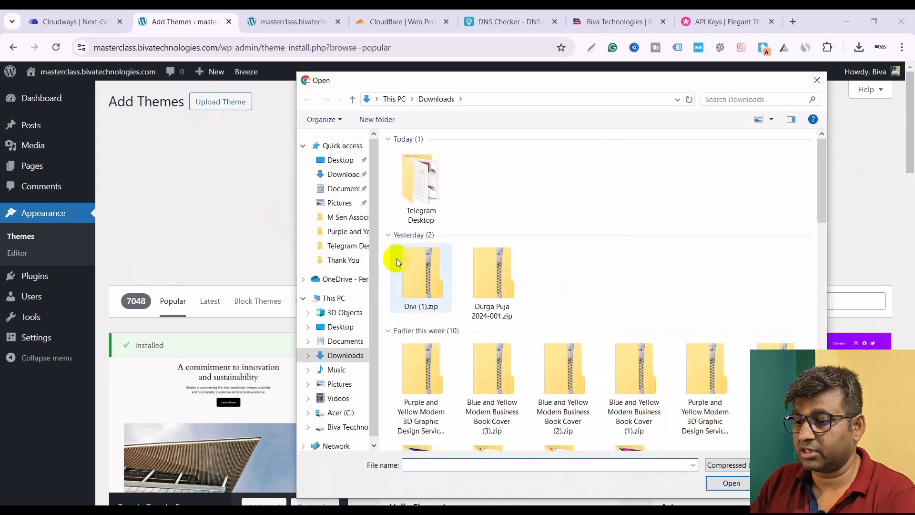
pyautogui.doubleClick(419, 290)
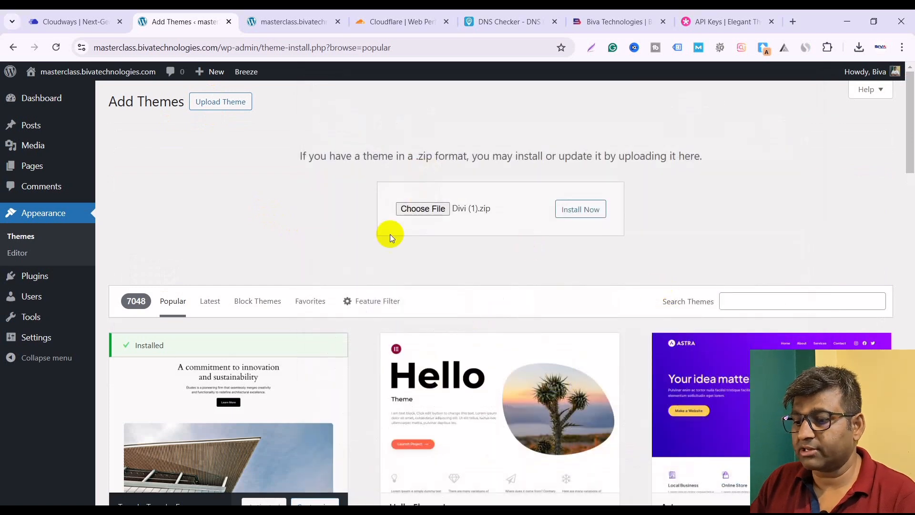
pyautogui.click(580, 209)
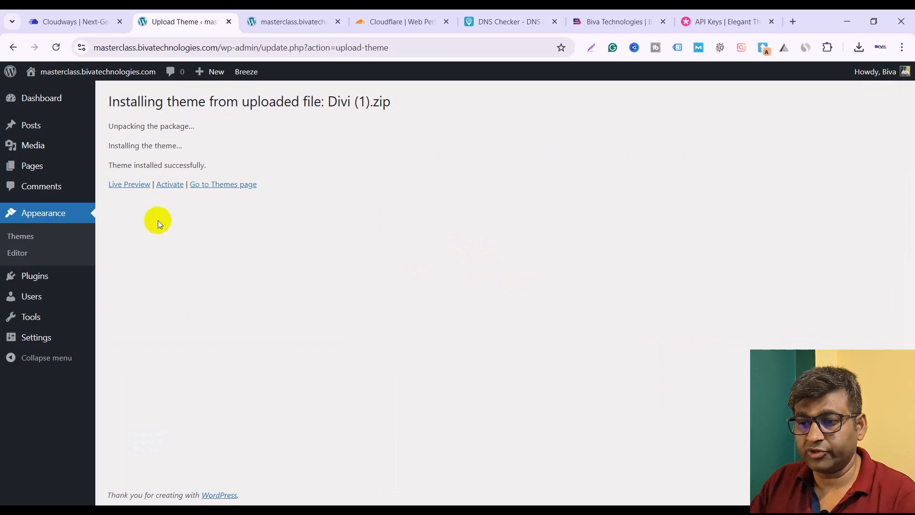
# Activate the Divi theme and log in to the Elegant Themes account to activate its license.
pyautogui.click(172, 185)
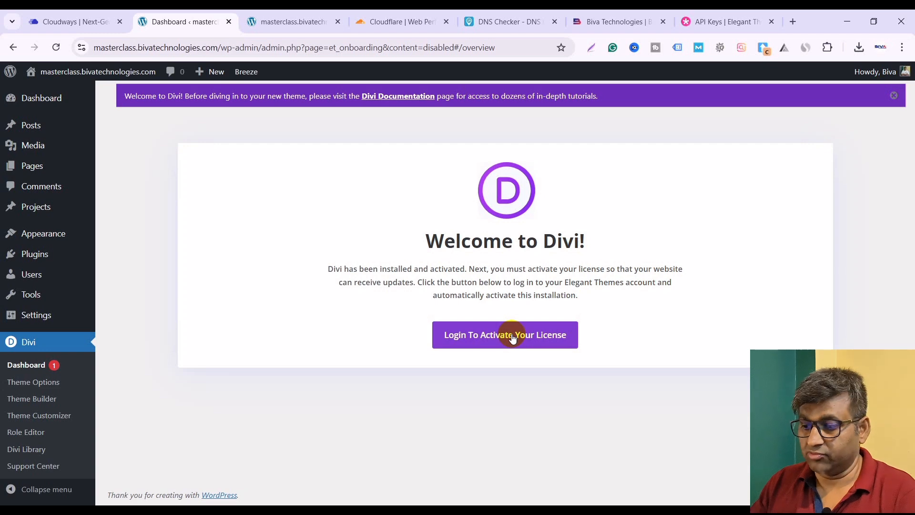
pyautogui.click(512, 336)
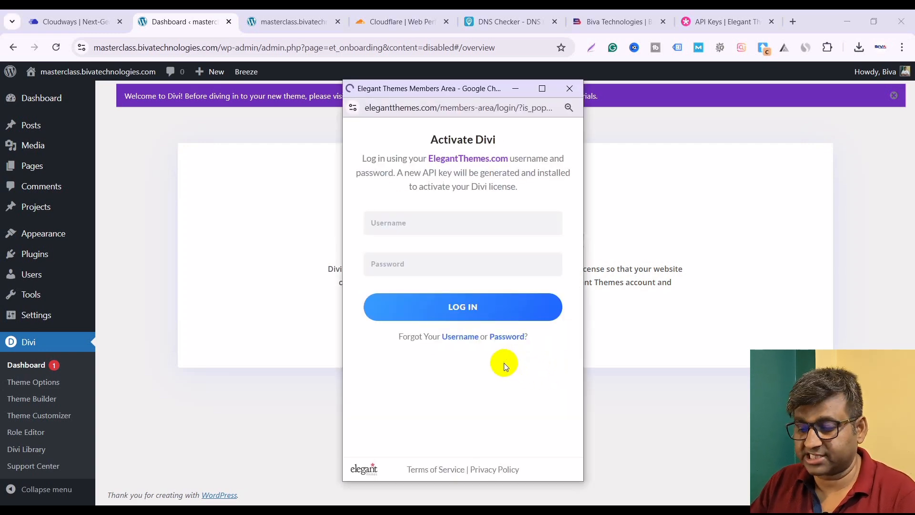
pyautogui.click(460, 306)
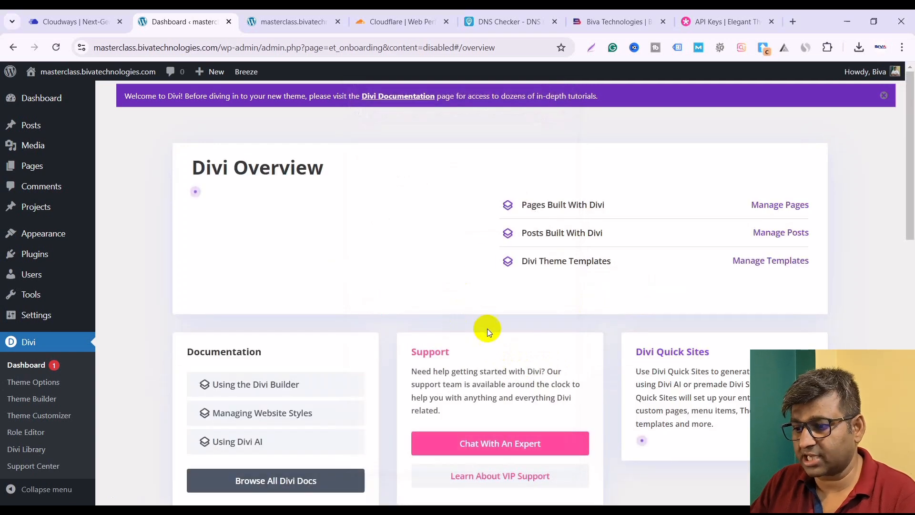
# Look over the Divi overview page, then open the Updates settings in the Divi theme options.
pyautogui.scroll(-14, 655, 297)
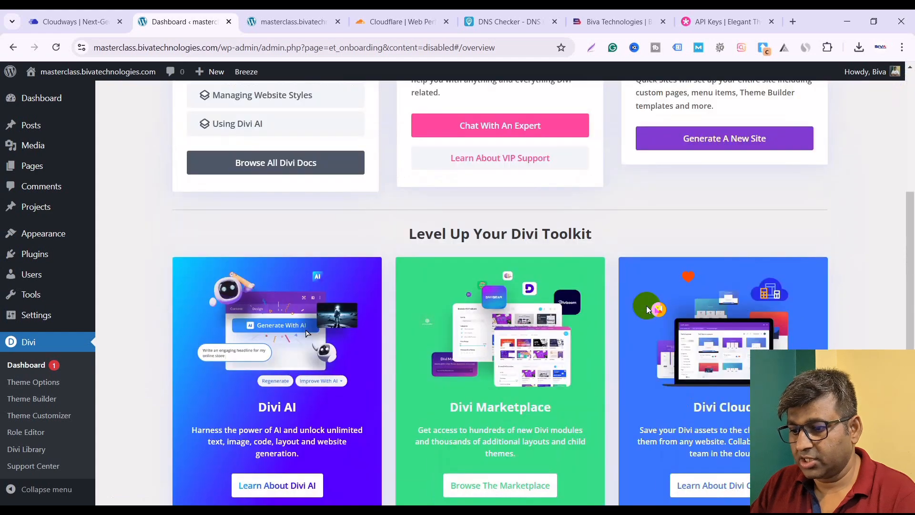
pyautogui.scroll(3, 651, 301)
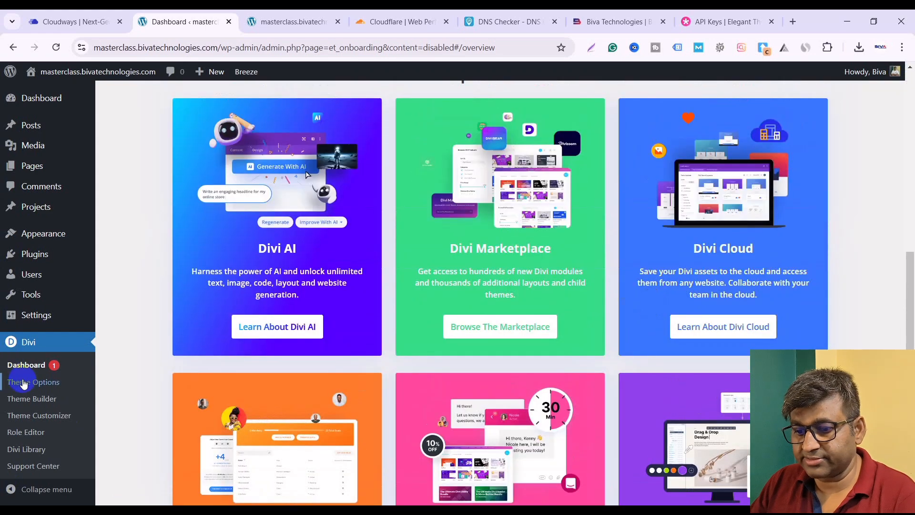
pyautogui.click(31, 381)
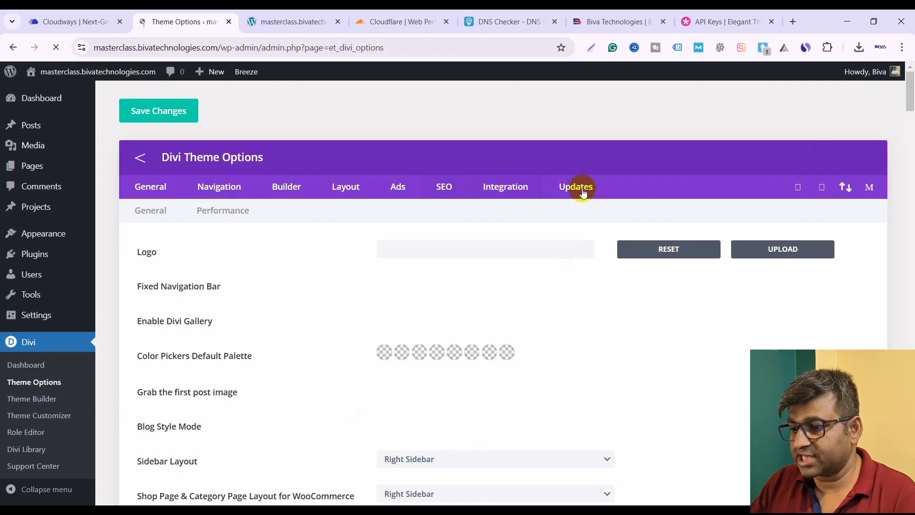
pyautogui.click(586, 188)
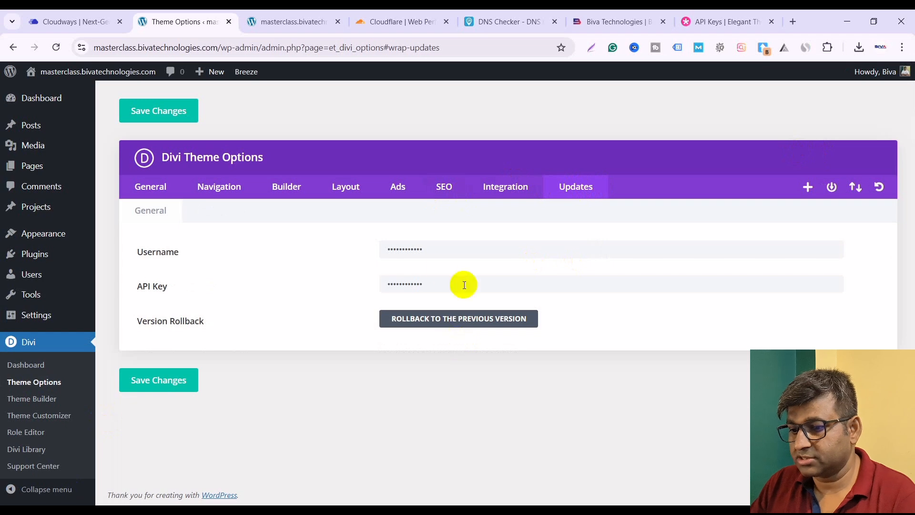
# Enter the Elegant Themes username and paste the API key in the Divi update settings.
pyautogui.click(438, 251)
pyautogui.hotkey('ctrl', 'a')
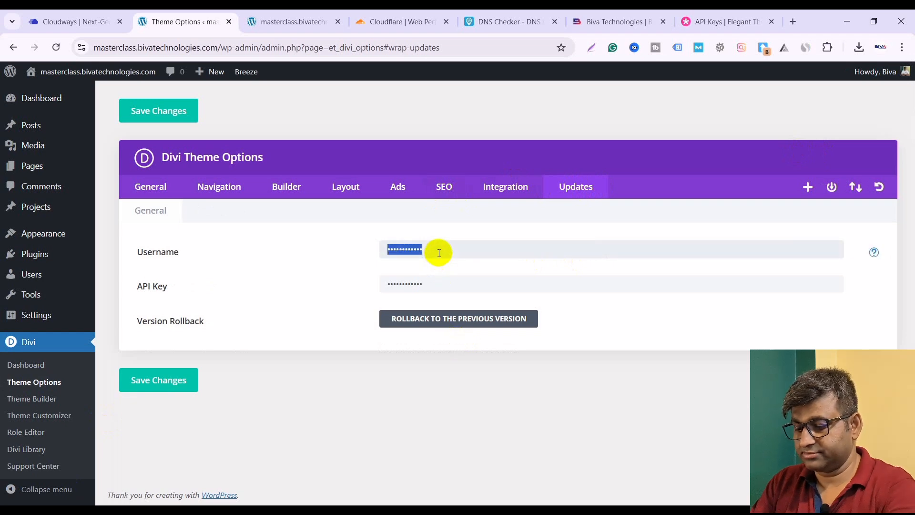
pyautogui.write('••••••••••')
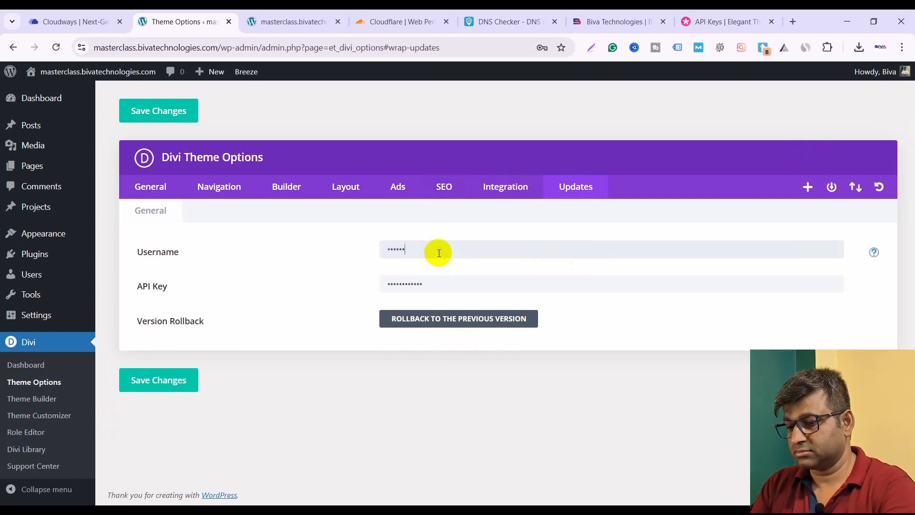
pyautogui.write('••••••')
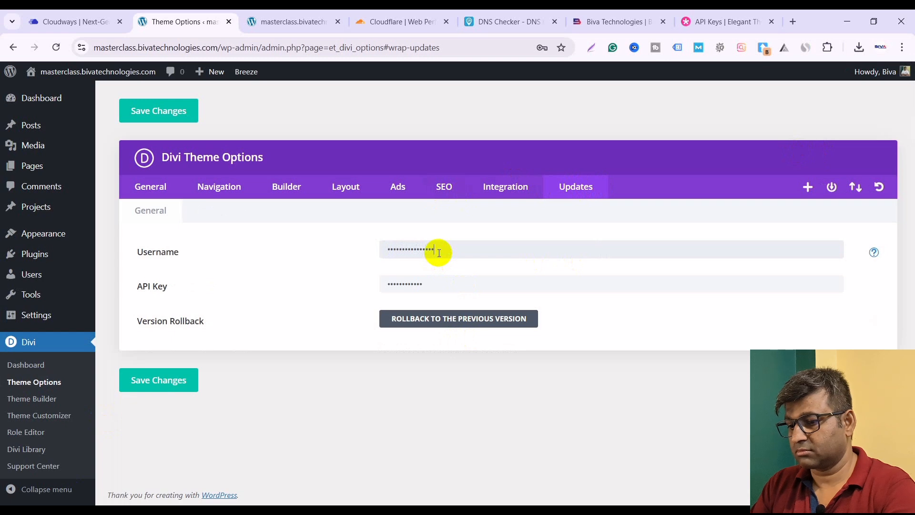
pyautogui.press('Tab')
pyautogui.hotkey('ctrl', 'v')
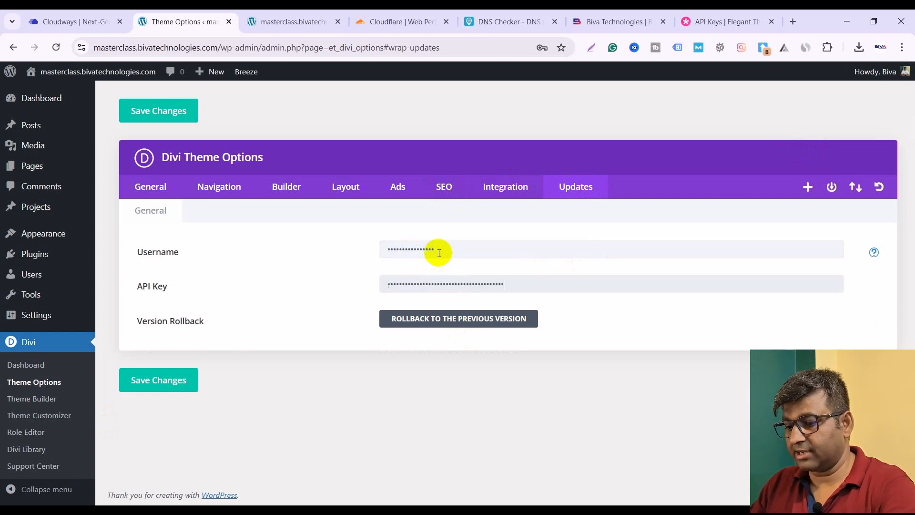
# Copy the Biva Technologies Masterclass API key from Elegant Themes again, replace the key in the Divi update settings and save the changes.
pyautogui.click(728, 20)
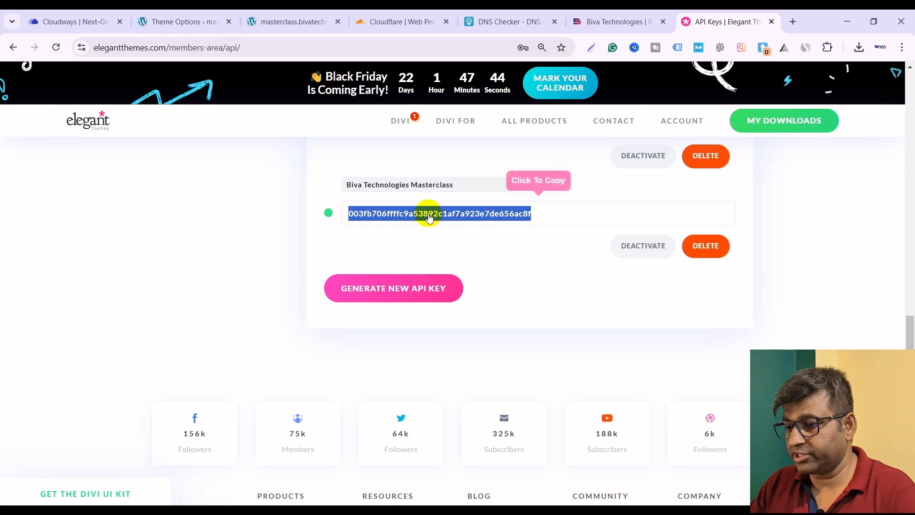
pyautogui.click(473, 214)
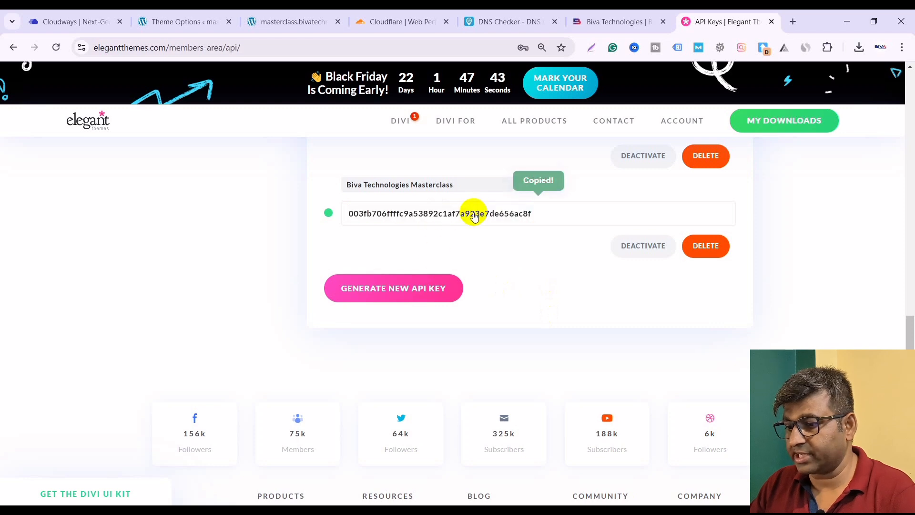
pyautogui.click(204, 22)
pyautogui.doubleClick(485, 284)
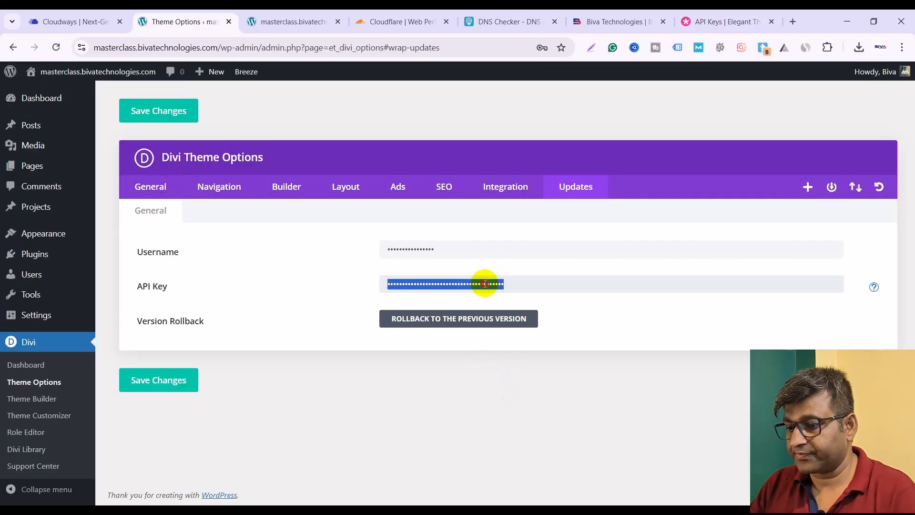
pyautogui.hotkey('ctrl', 'v')
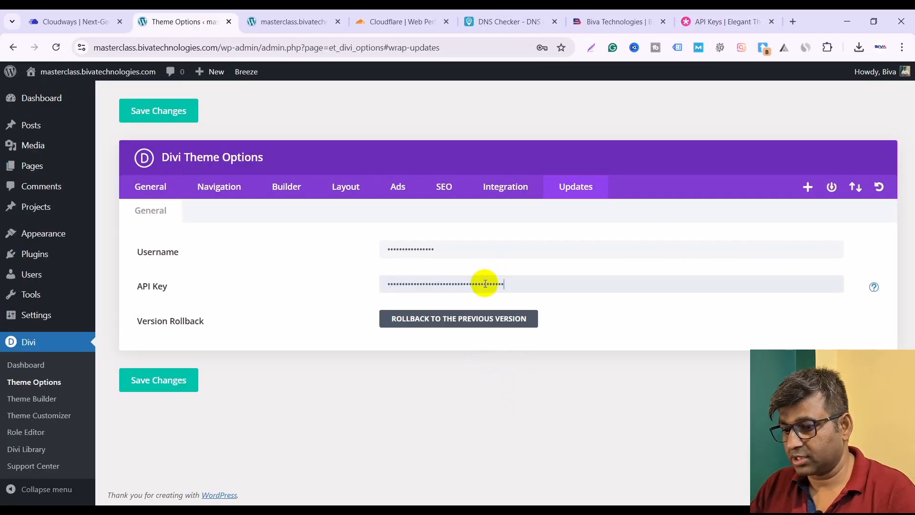
pyautogui.click(158, 380)
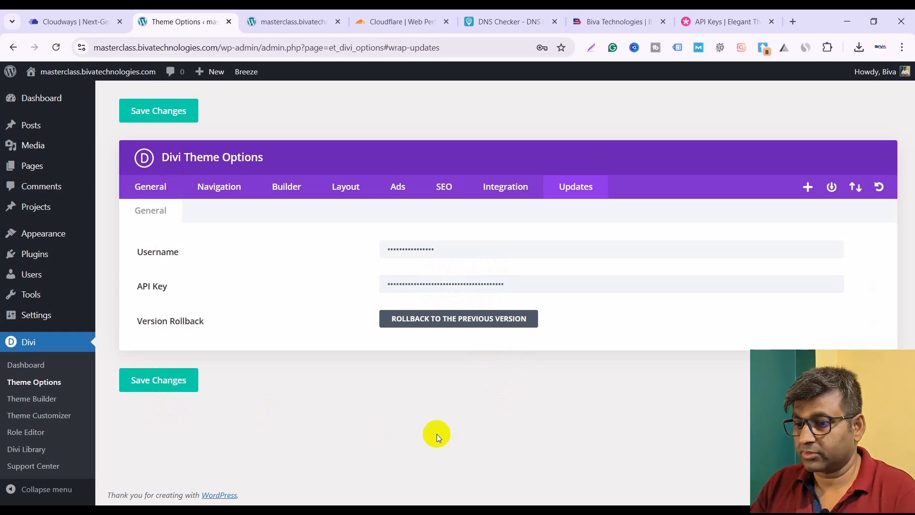
# Open the front end of masterclass.bivatechnologies.com in a new tab and view it with the Divi theme.
pyautogui.moveTo(57, 72)
pyautogui.rightClick(35, 94)
pyautogui.click(71, 106)
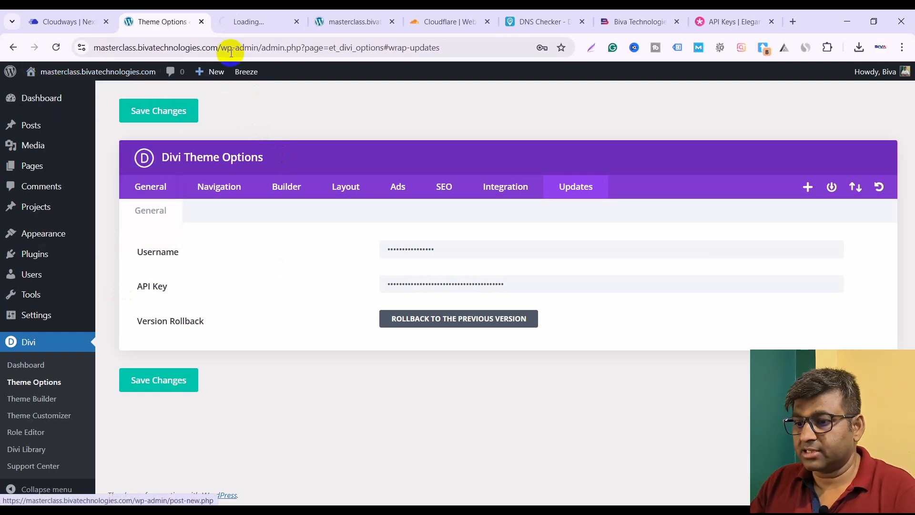
pyautogui.click(252, 22)
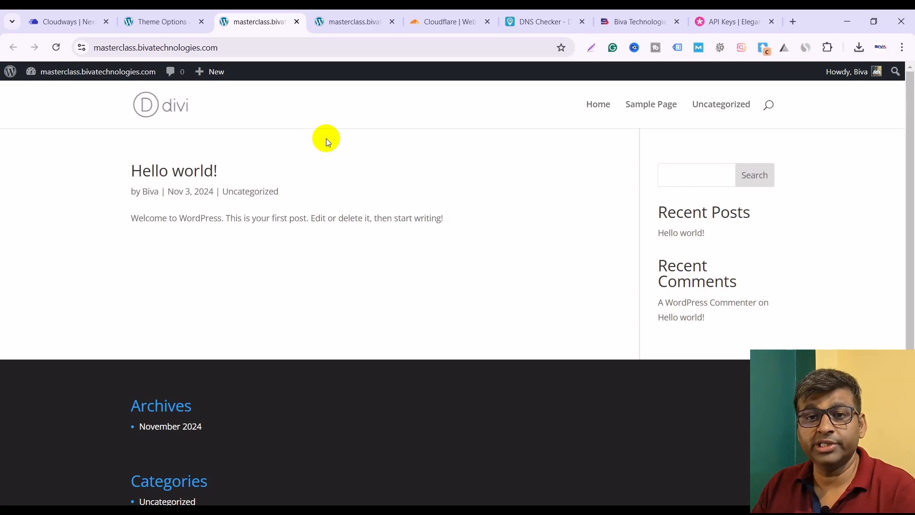
# Look at bivatechnologies.com as a Divi example and load the trainer's personal website in a new tab.
pyautogui.click(637, 21)
pyautogui.scroll(-10, 490, 351)
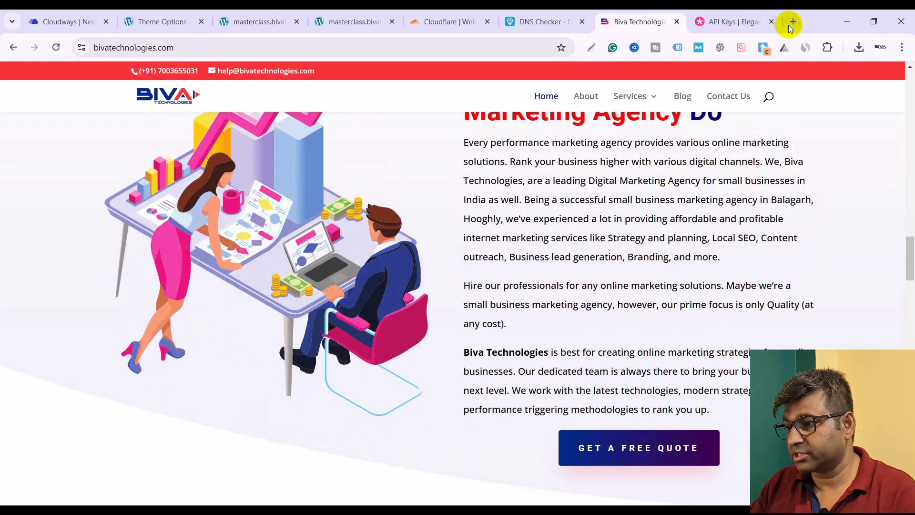
pyautogui.click(792, 23)
pyautogui.write('shovanghoshal.com')
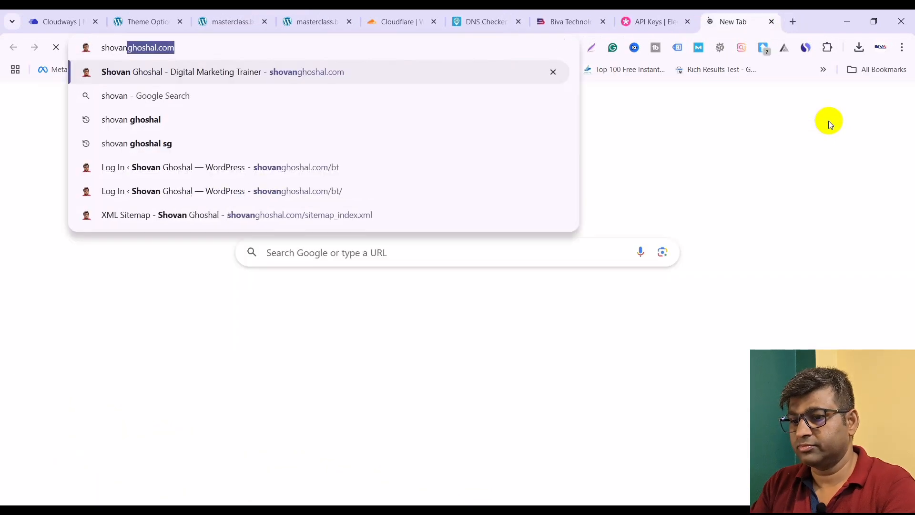
pyautogui.press('Return')
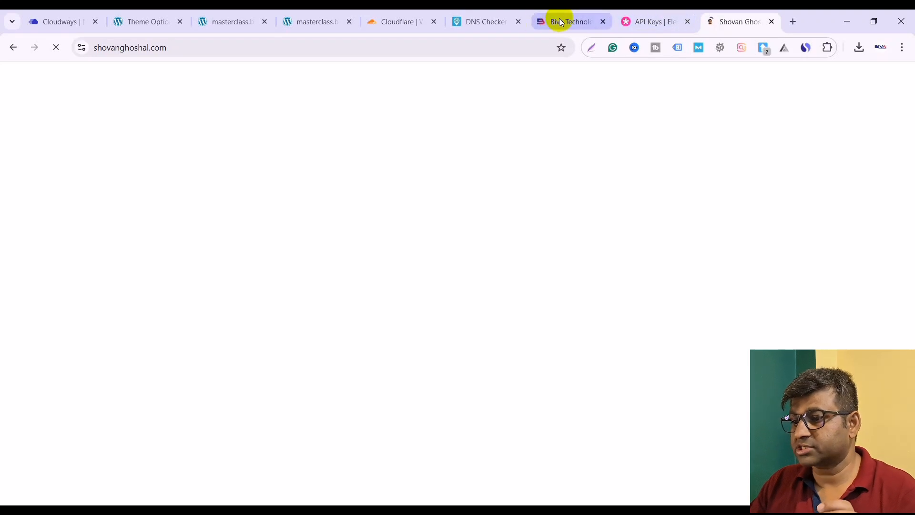
# Browse the bivatechnologies.com homepage from its opening banner down to the FAQ and eBook sections.
pyautogui.click(557, 22)
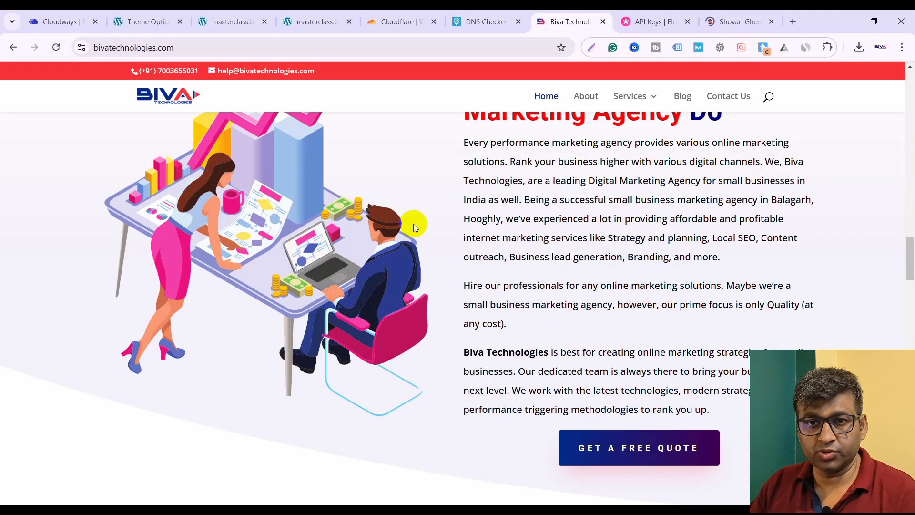
pyautogui.scroll(10, 467, 239)
pyautogui.scroll(10, 467, 238)
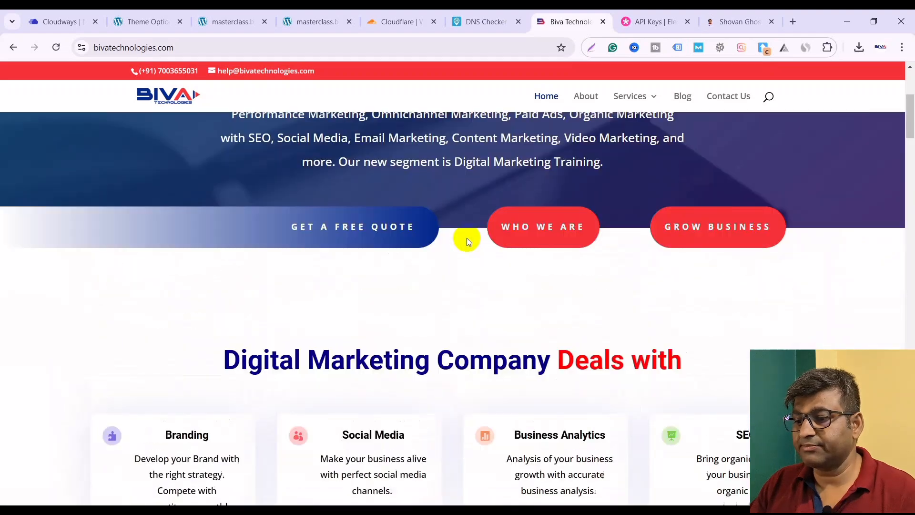
pyautogui.scroll(-5, 467, 236)
pyautogui.scroll(-15, 467, 236)
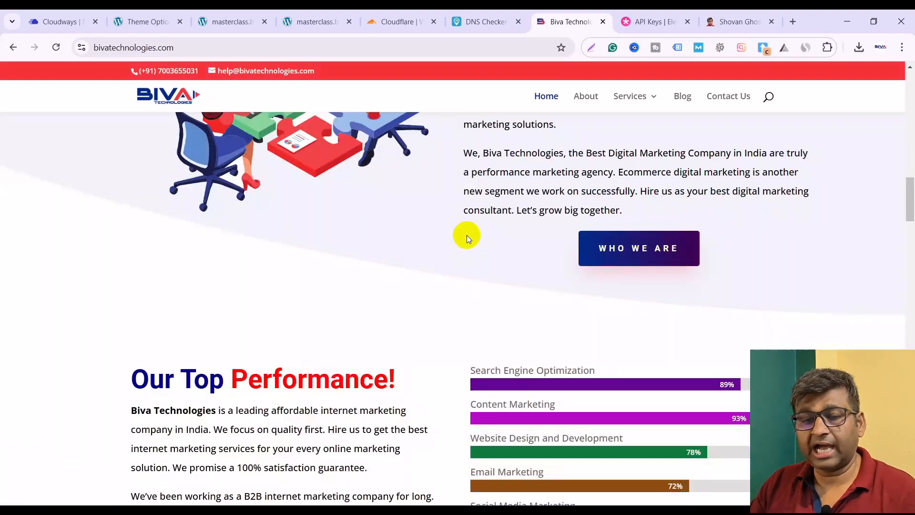
pyautogui.scroll(-13, 467, 234)
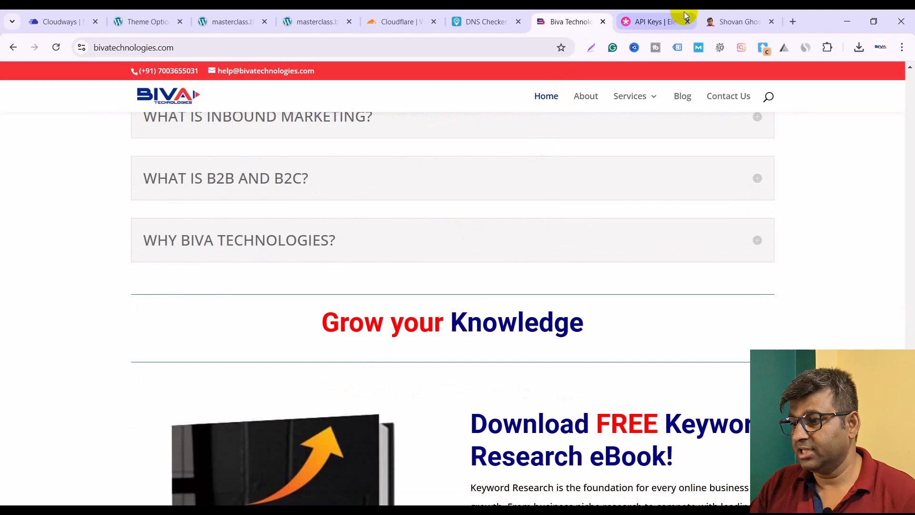
# Look through the homepage of the trainer's personal website and return to its beginning.
pyautogui.click(743, 22)
pyautogui.scroll(-8, 414, 281)
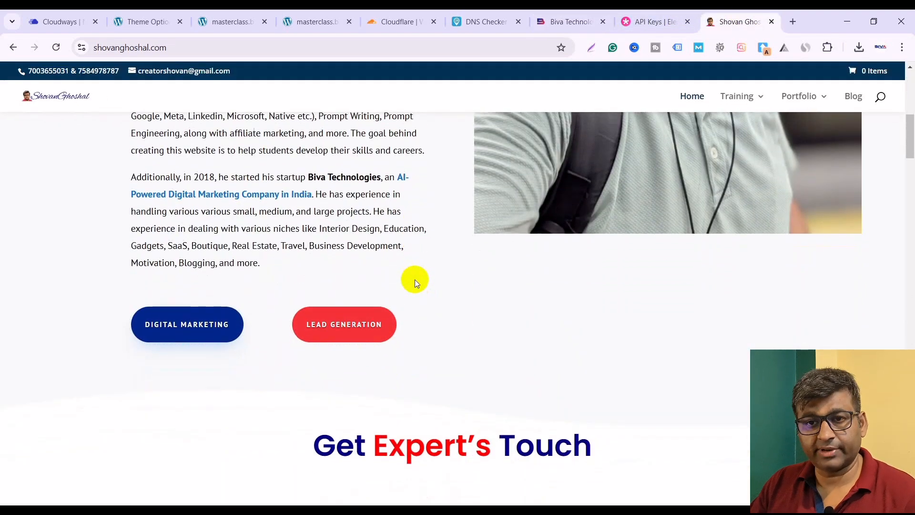
pyautogui.scroll(-5, 415, 281)
pyautogui.scroll(14, 414, 281)
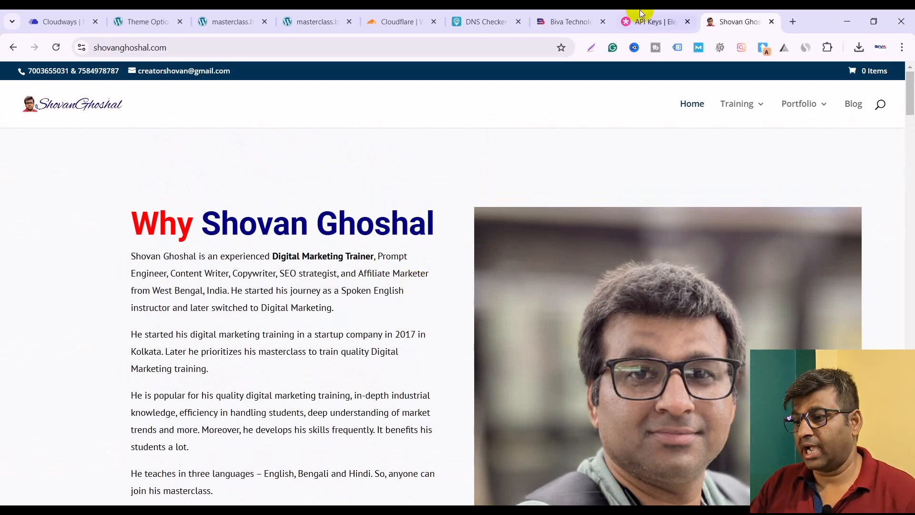
# Go back to the opening banner of the bivatechnologies.com homepage.
pyautogui.click(571, 22)
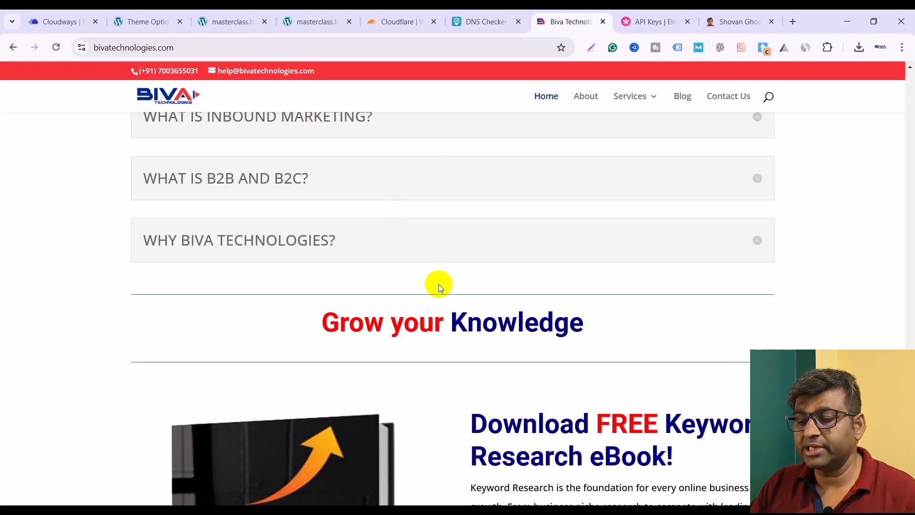
pyautogui.scroll(15, 439, 284)
pyautogui.scroll(15, 439, 281)
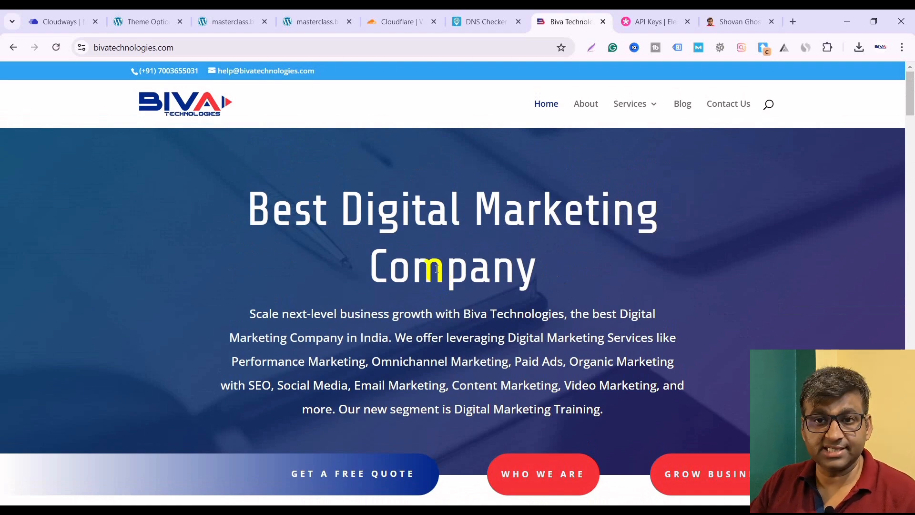
# On the trainer's website, open the Digital Marketing, Lead Generation, Prompt Engineering and Omnichannel training pages in separate new tabs.
pyautogui.click(733, 22)
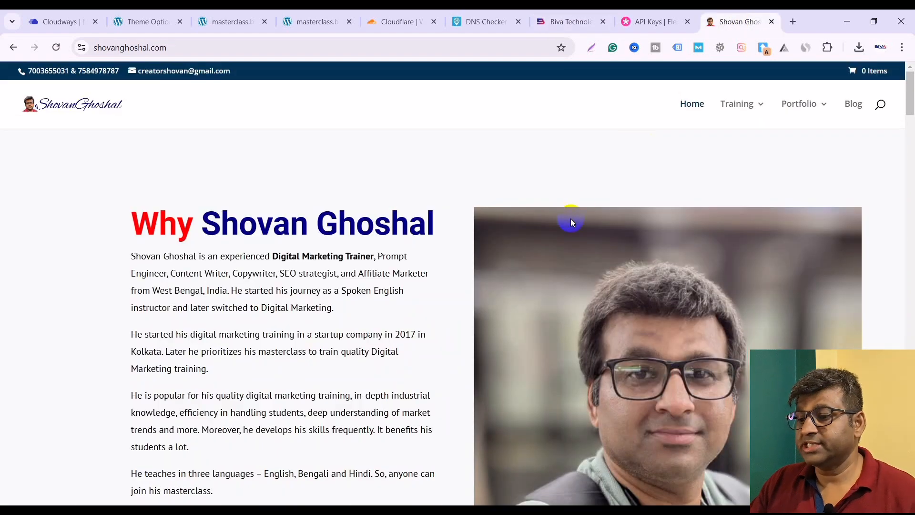
pyautogui.moveTo(533, 236)
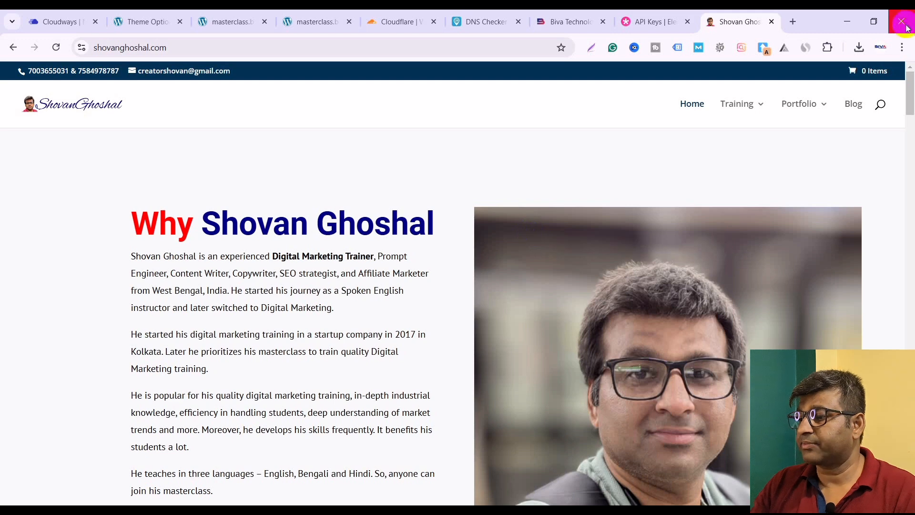
pyautogui.moveTo(746, 108)
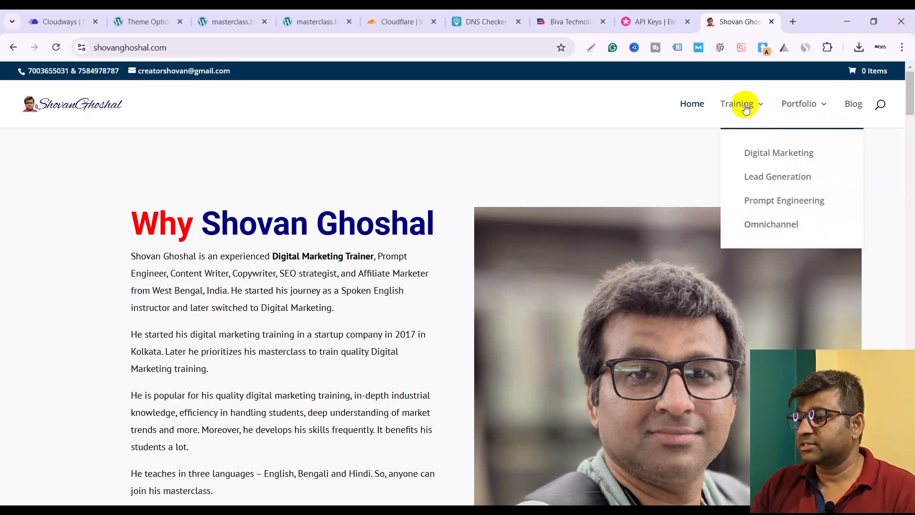
pyautogui.rightClick(750, 155)
pyautogui.click(777, 169)
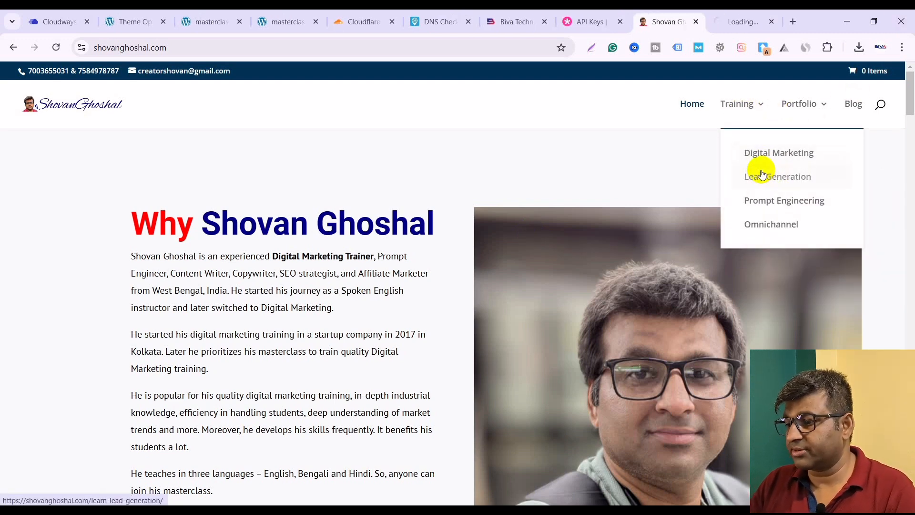
pyautogui.rightClick(757, 178)
pyautogui.click(787, 188)
pyautogui.rightClick(764, 200)
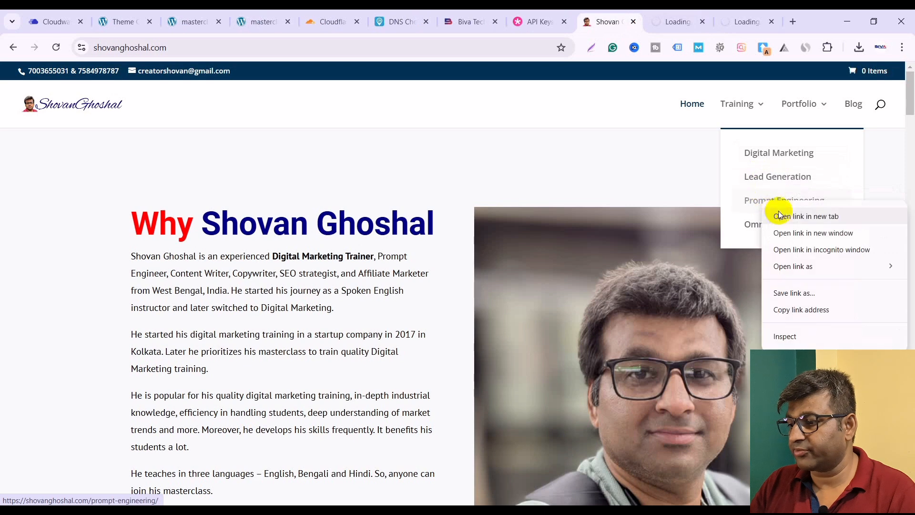
pyautogui.click(784, 210)
pyautogui.rightClick(753, 227)
pyautogui.click(774, 239)
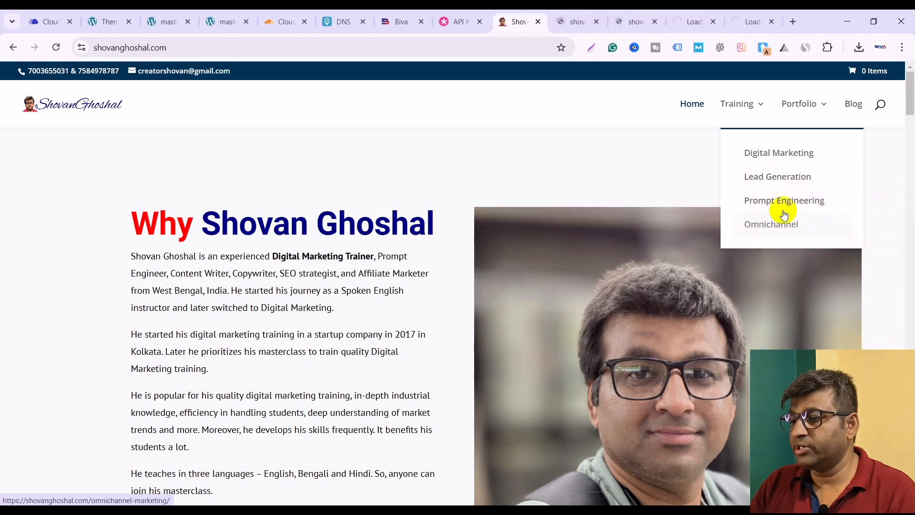
# View the four opened training pages one after another, from the Digital Marketing course to Omnichannel Marketing.
pyautogui.click(567, 22)
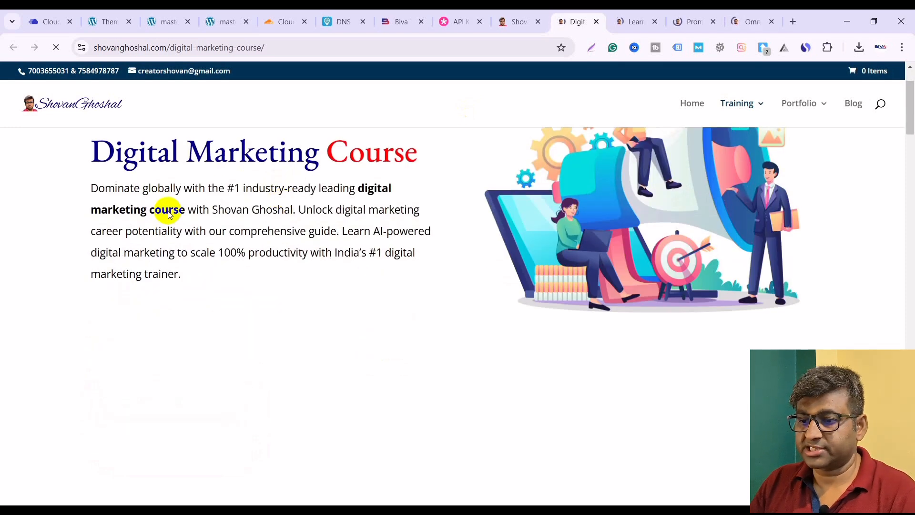
pyautogui.click(631, 21)
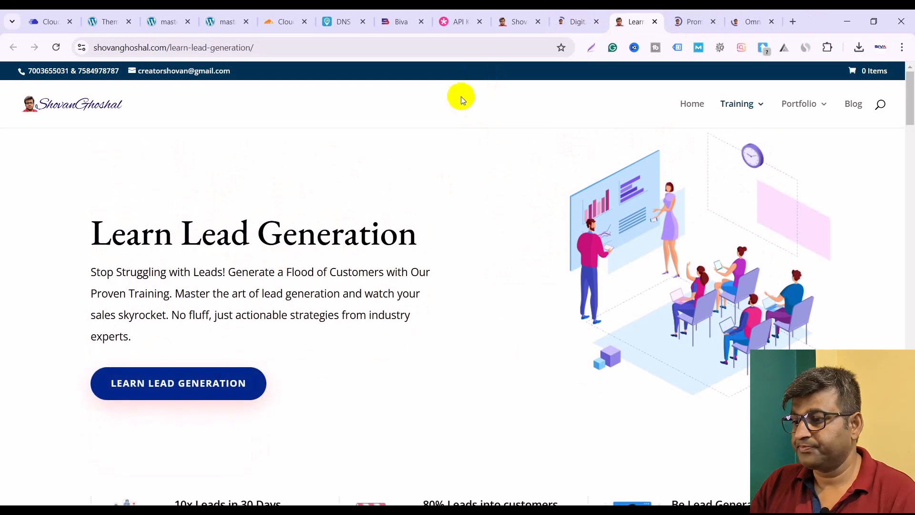
pyautogui.click(685, 22)
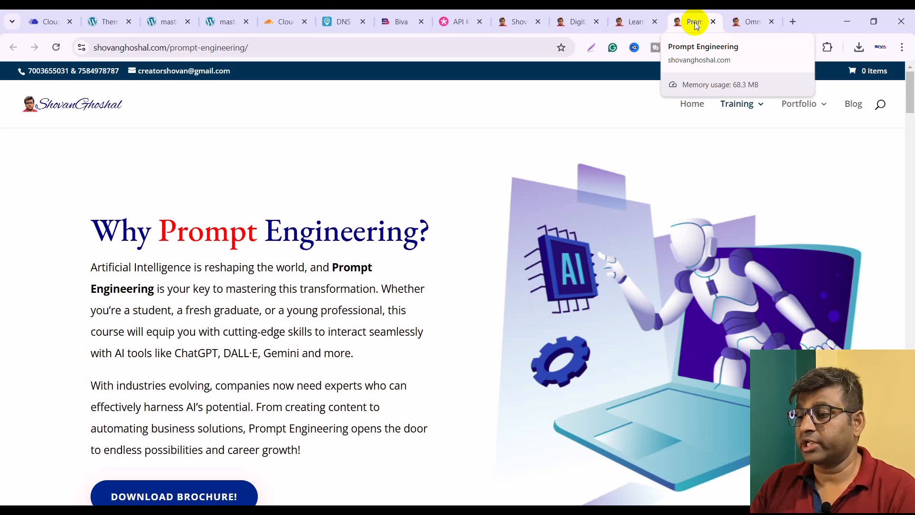
pyautogui.click(739, 23)
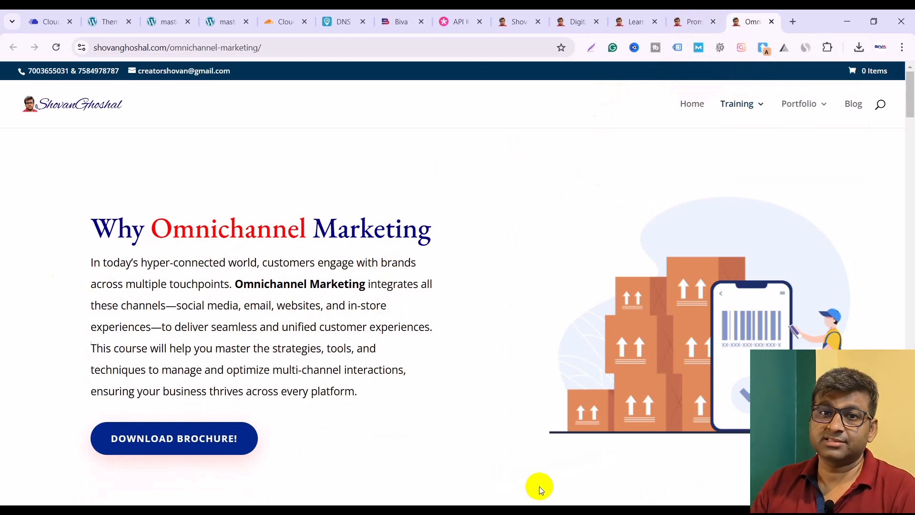
# Return to the masterclass site's Divi update settings and view the site's front page.
pyautogui.click(107, 21)
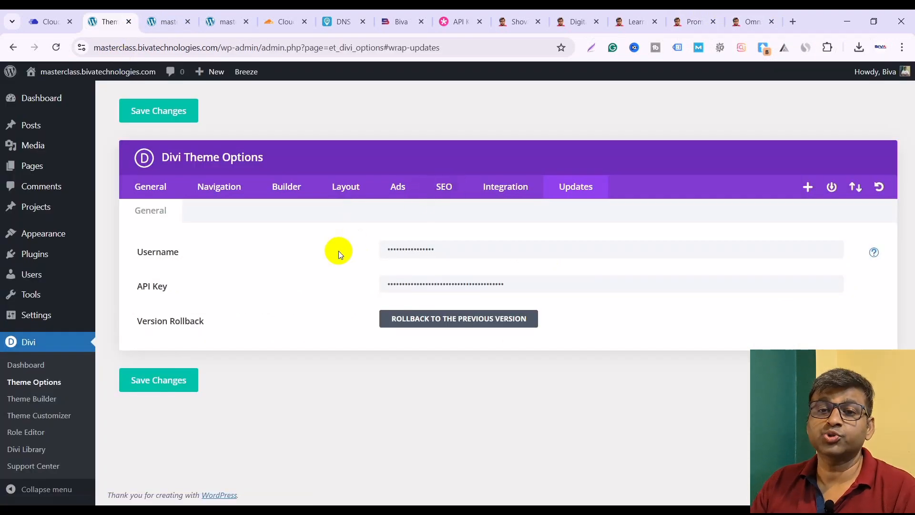
pyautogui.click(164, 21)
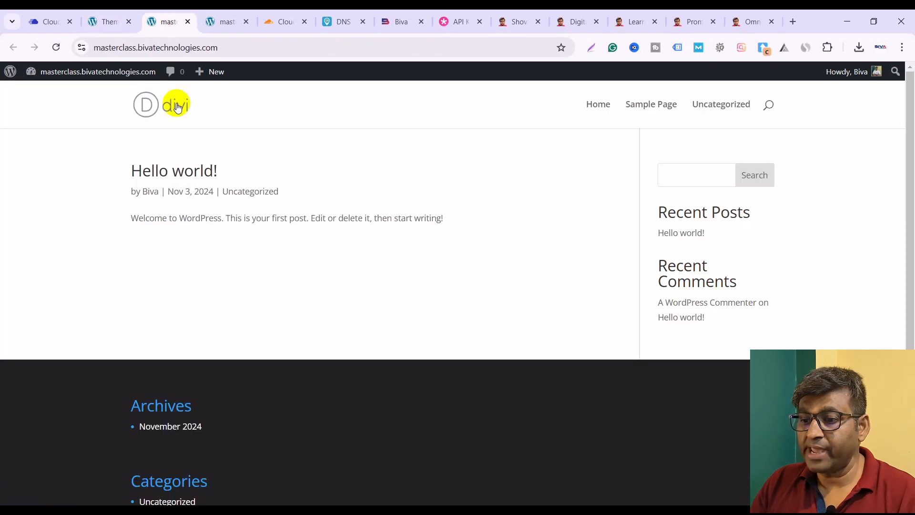